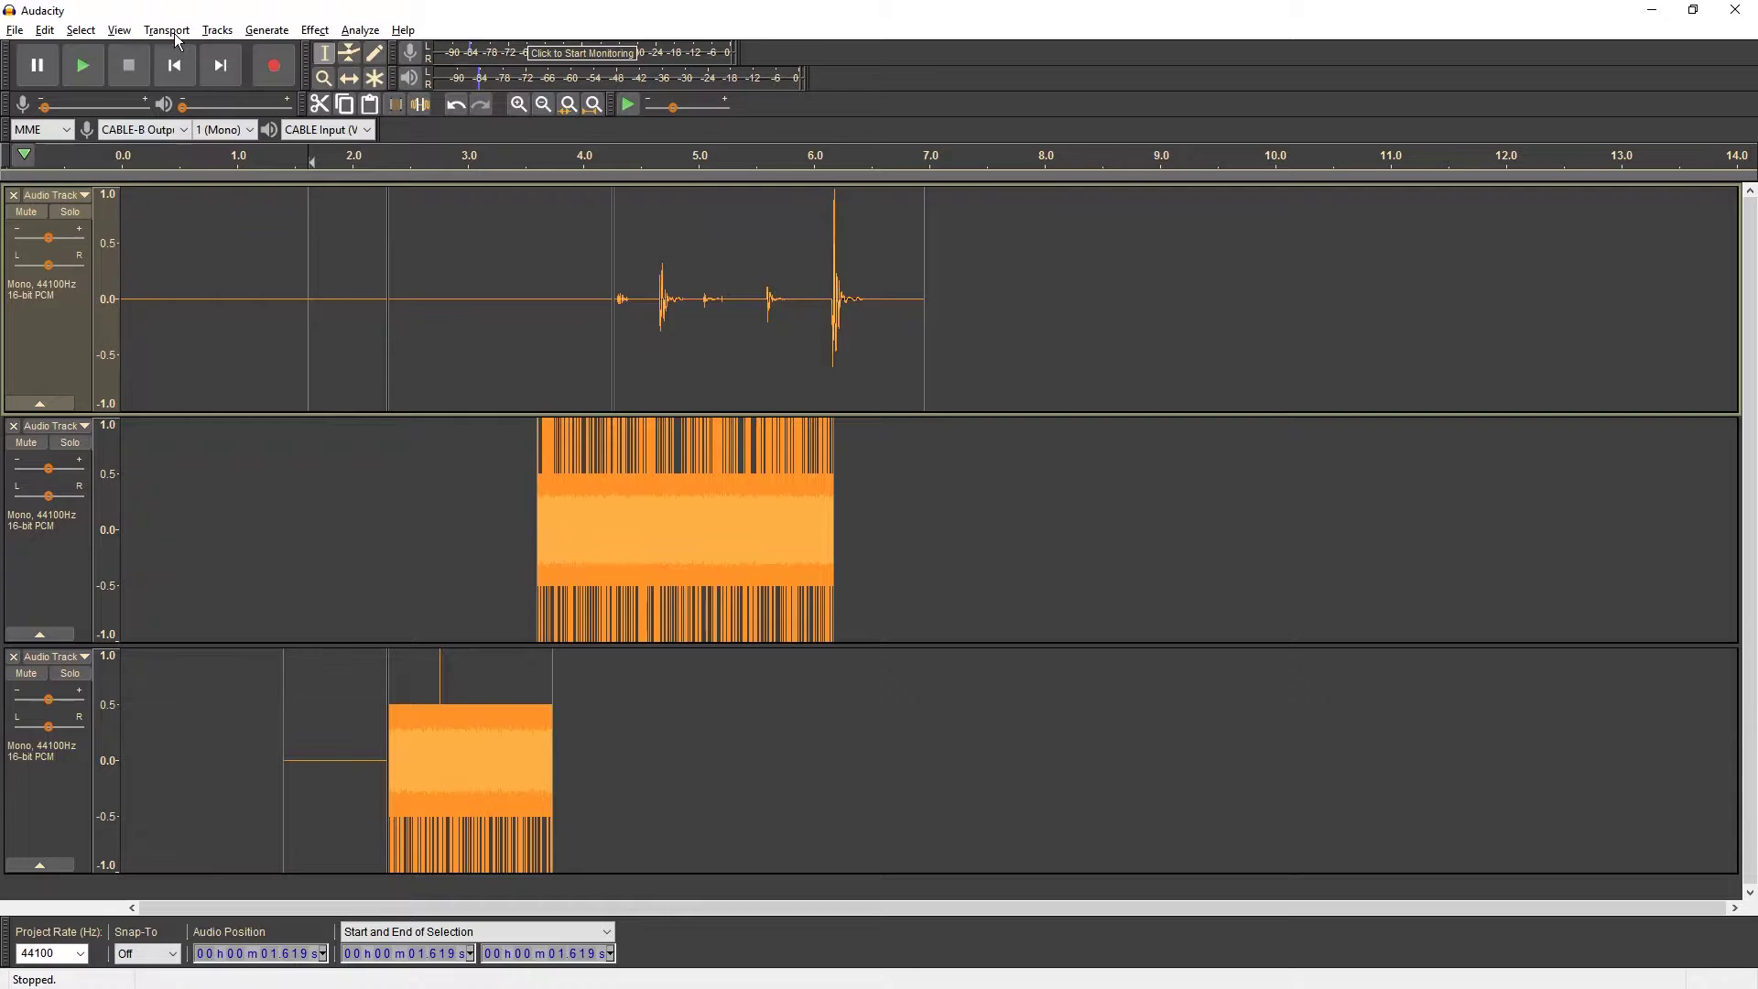
# Move the topmost audio track down one position and back up again
pyautogui.click(72, 198)
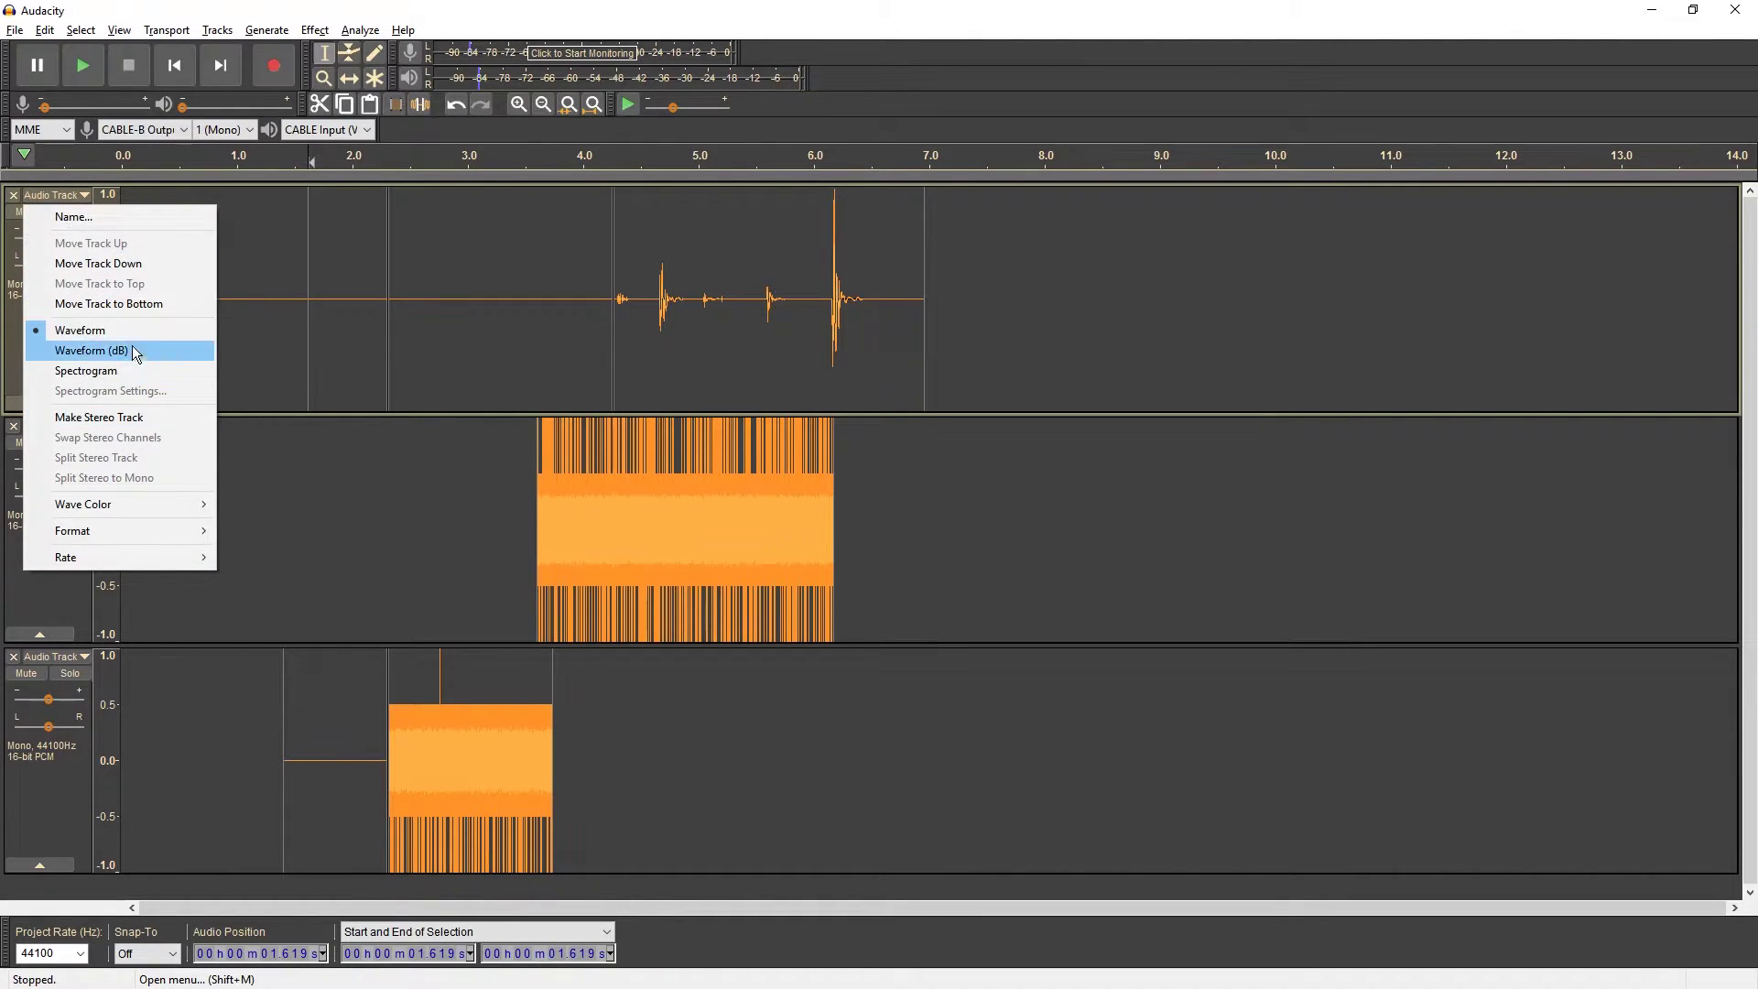
pyautogui.click(88, 268)
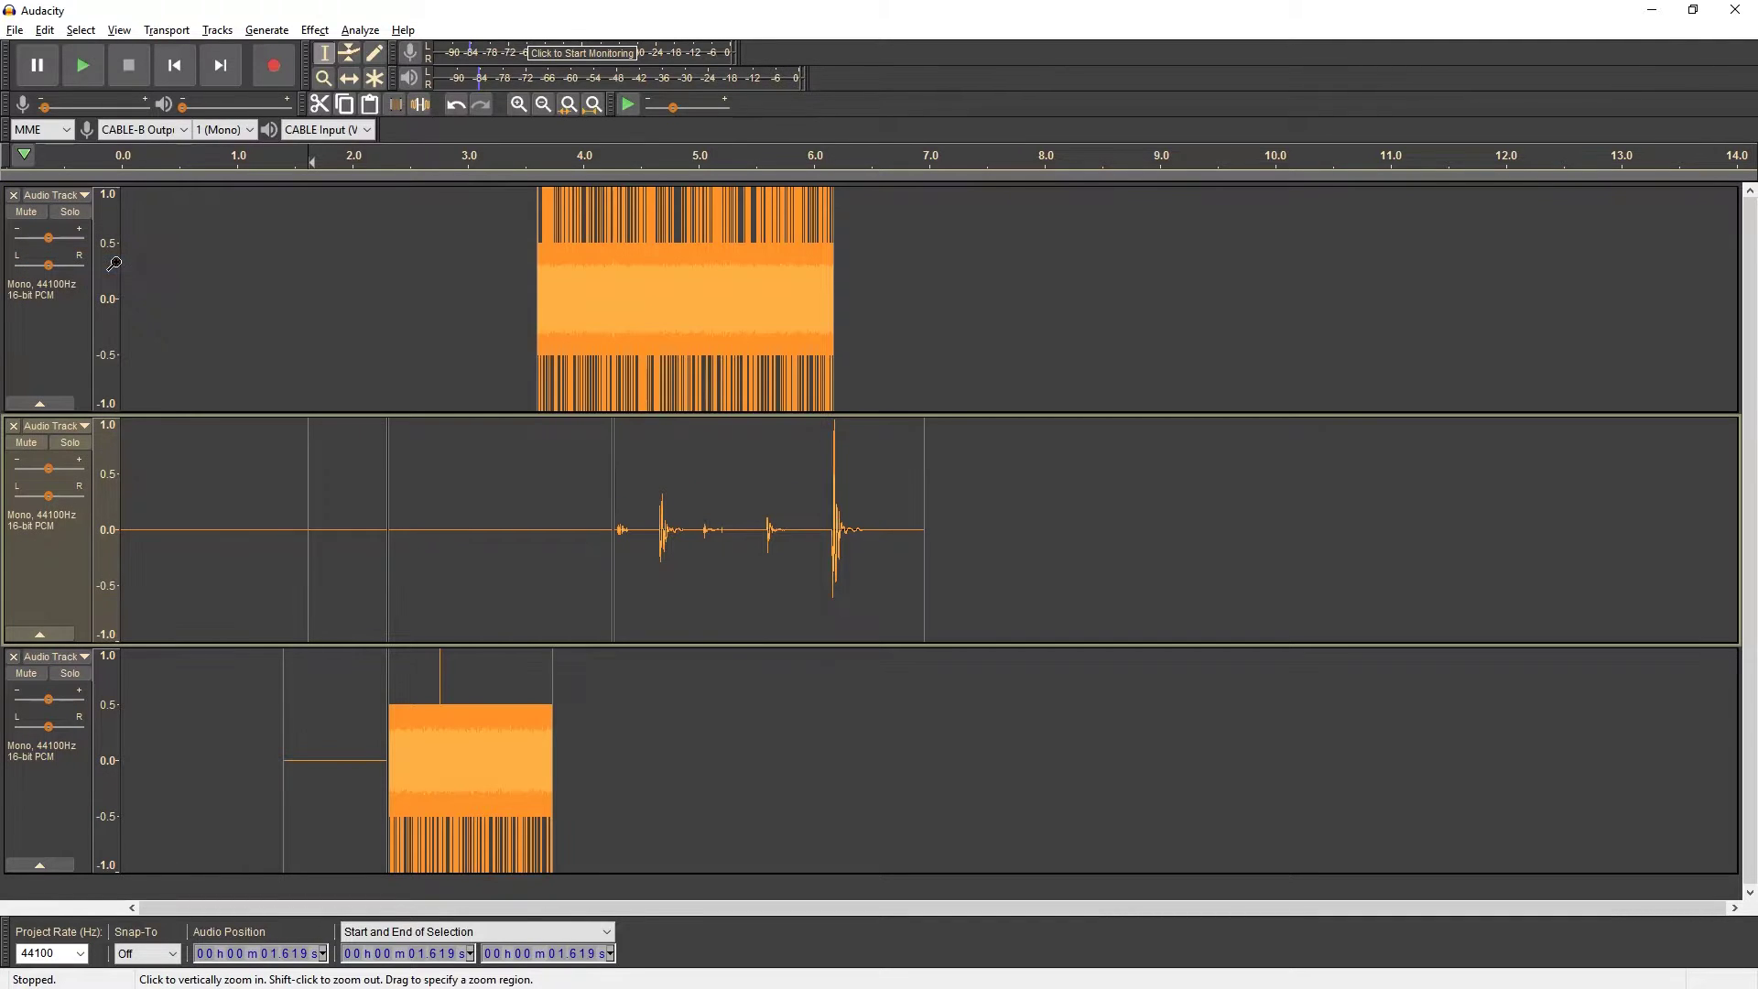
pyautogui.click(59, 427)
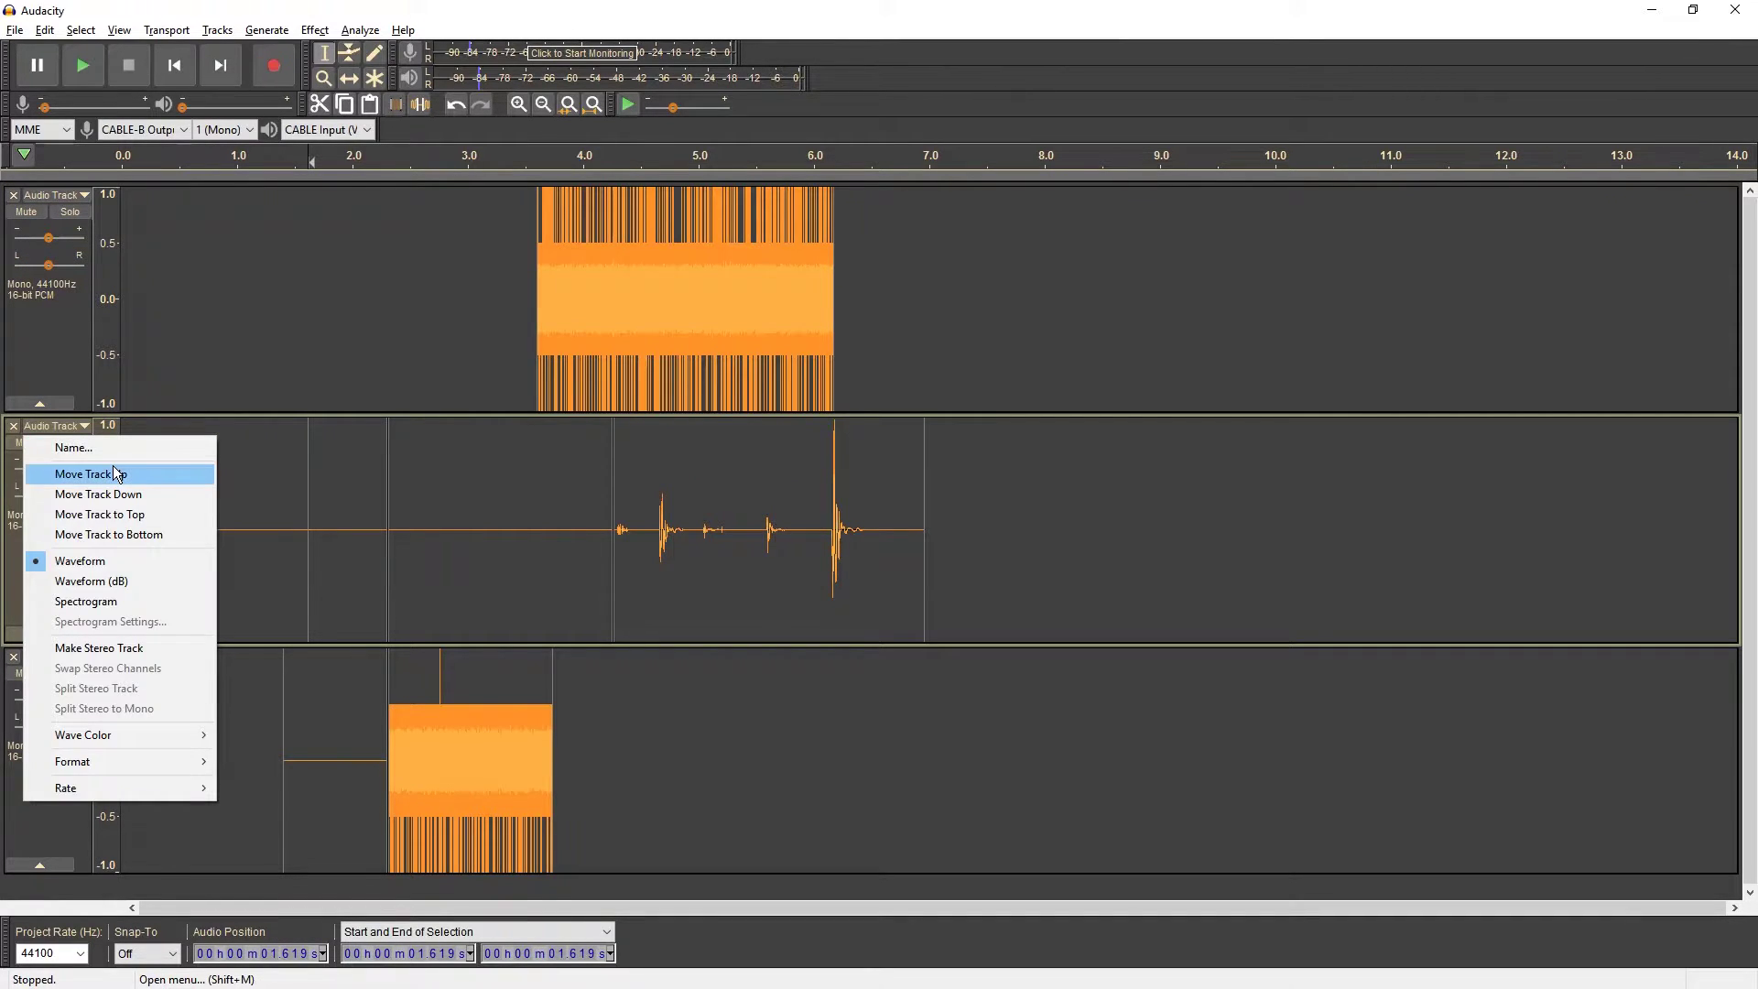
pyautogui.click(103, 475)
# Select the top track's audio from the start to about 7.6 s and move that track down two positions
pyautogui.click(997, 293)
pyautogui.hotkey('shift', 'Home')
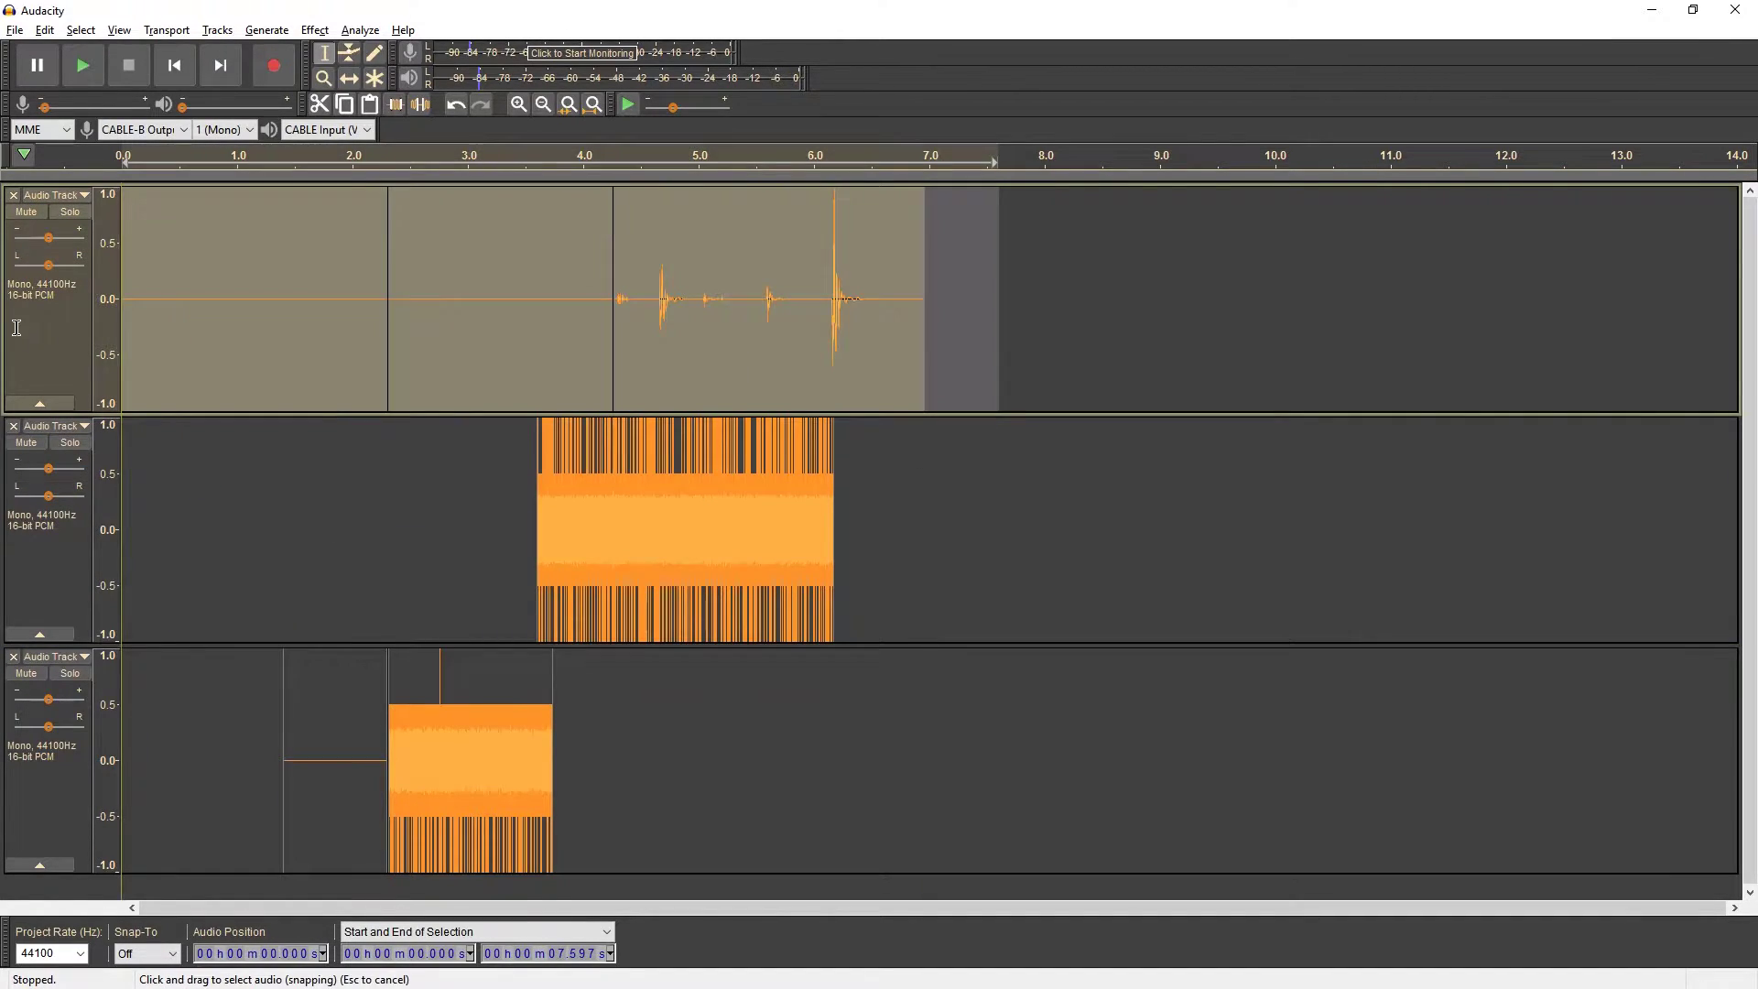
pyautogui.click(78, 196)
pyautogui.click(88, 264)
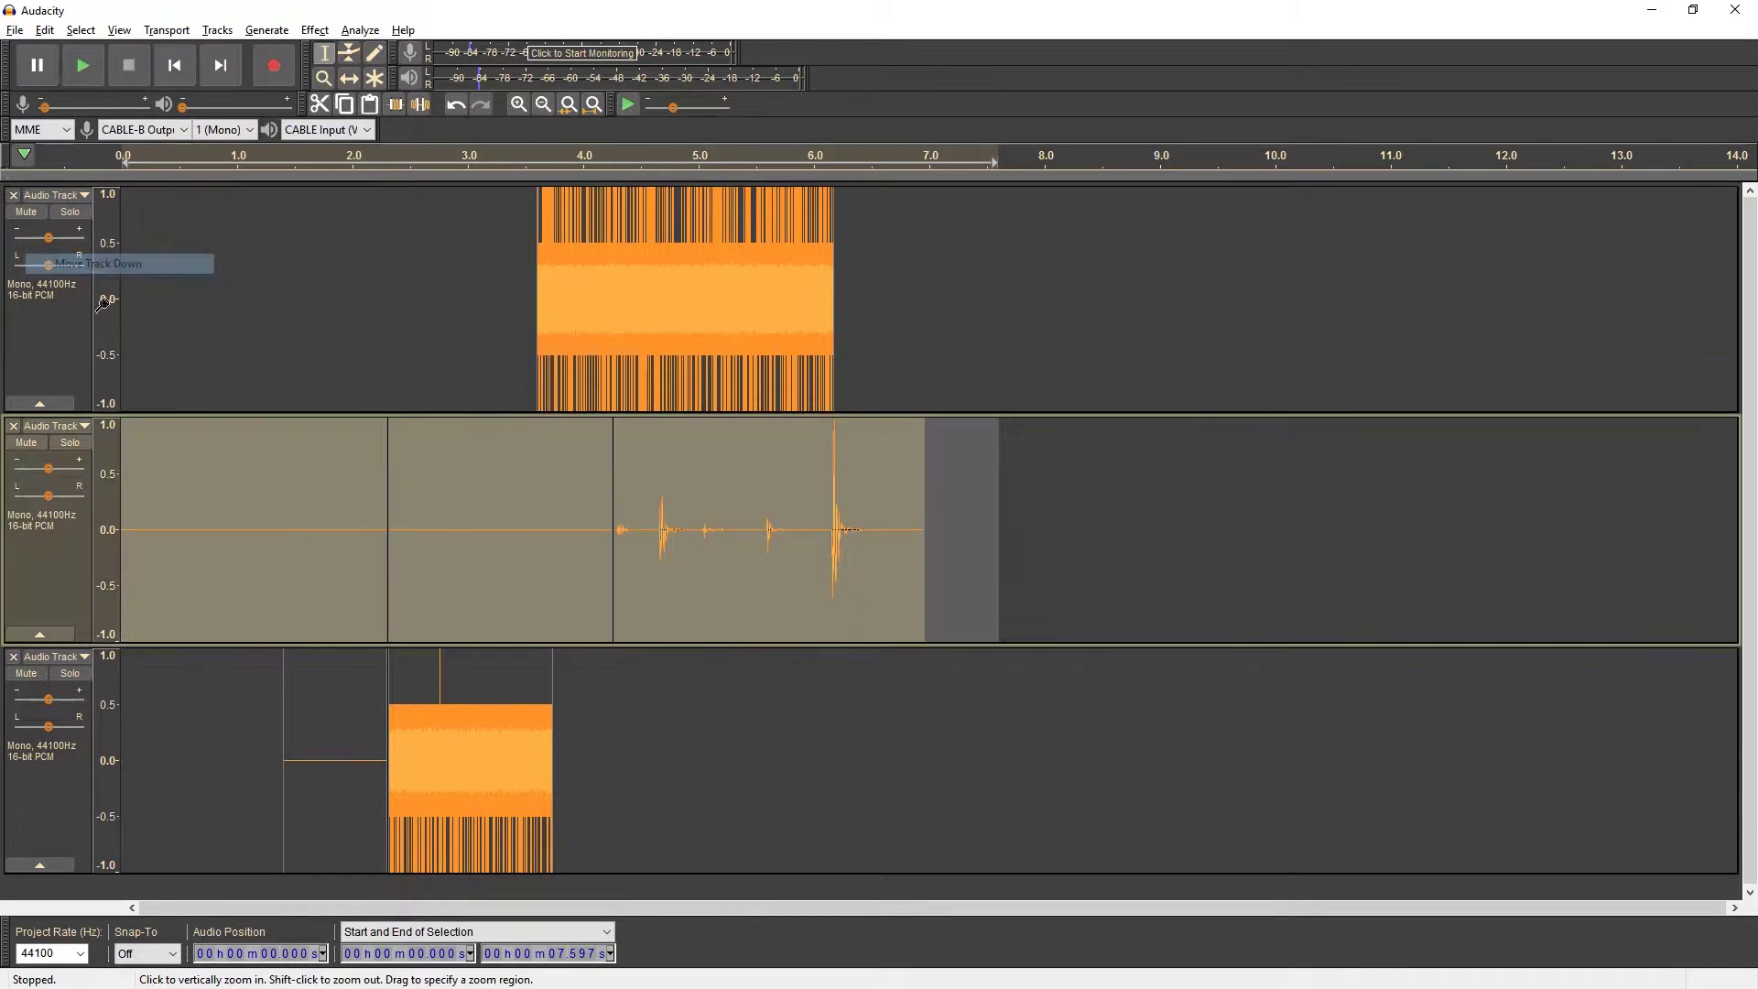
pyautogui.click(66, 427)
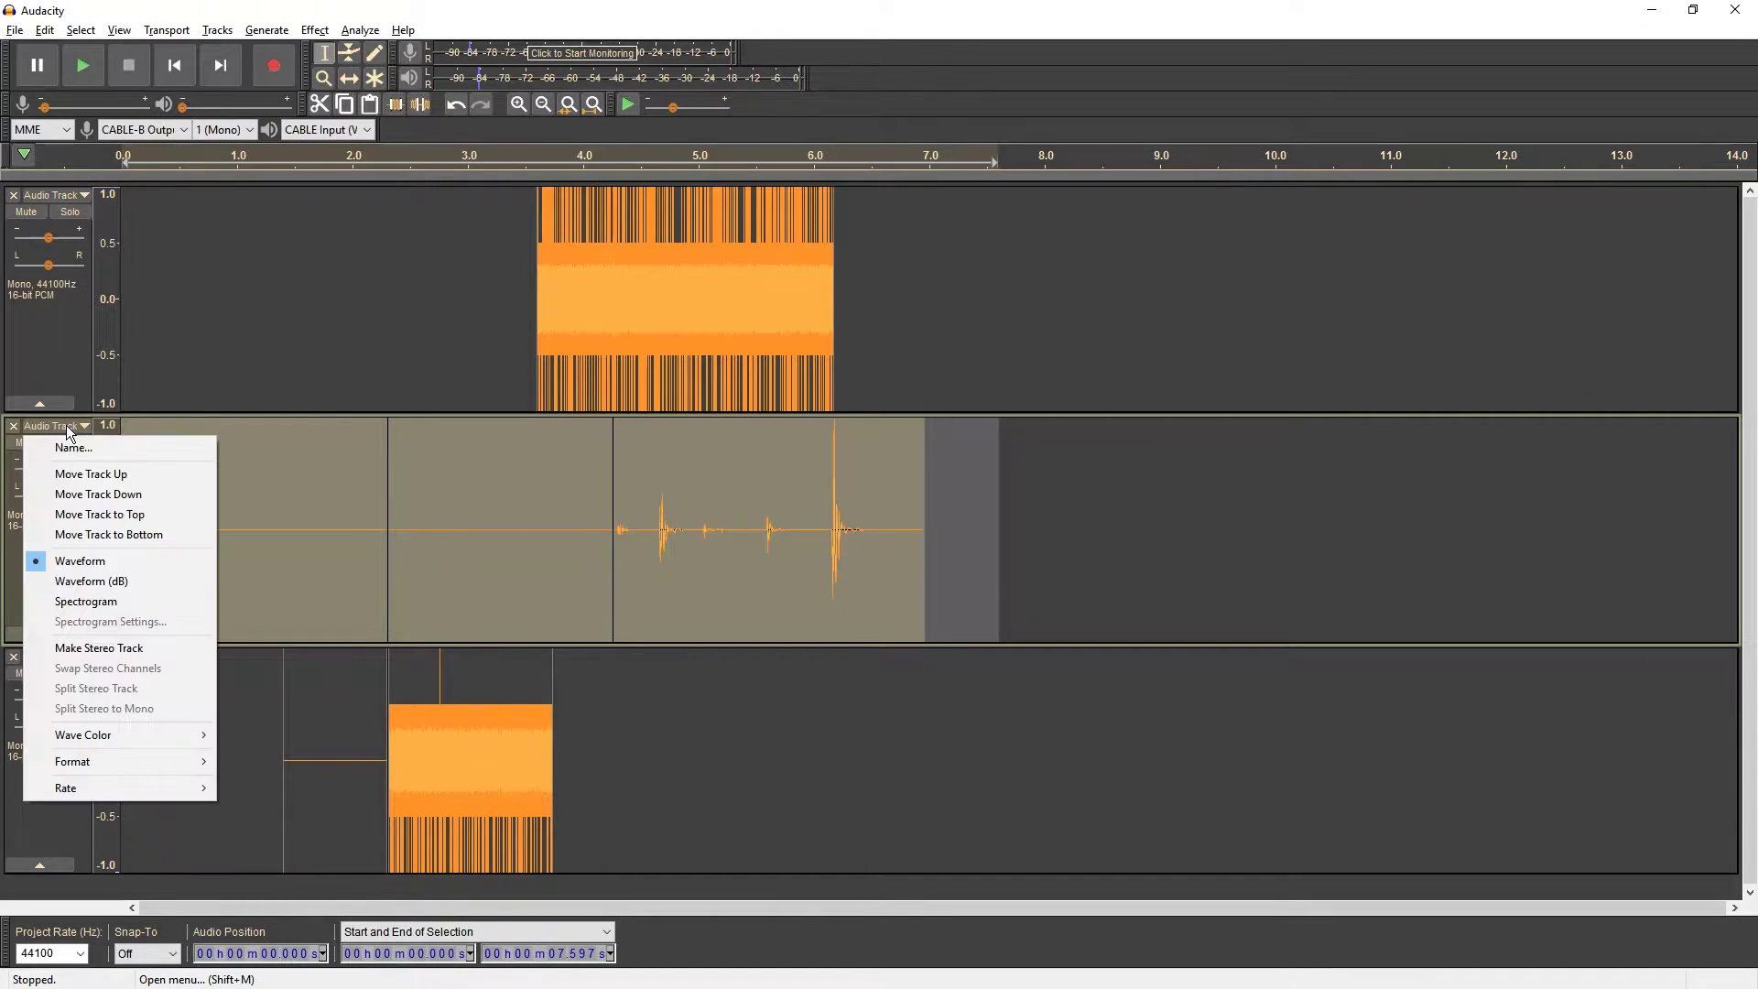
pyautogui.click(124, 499)
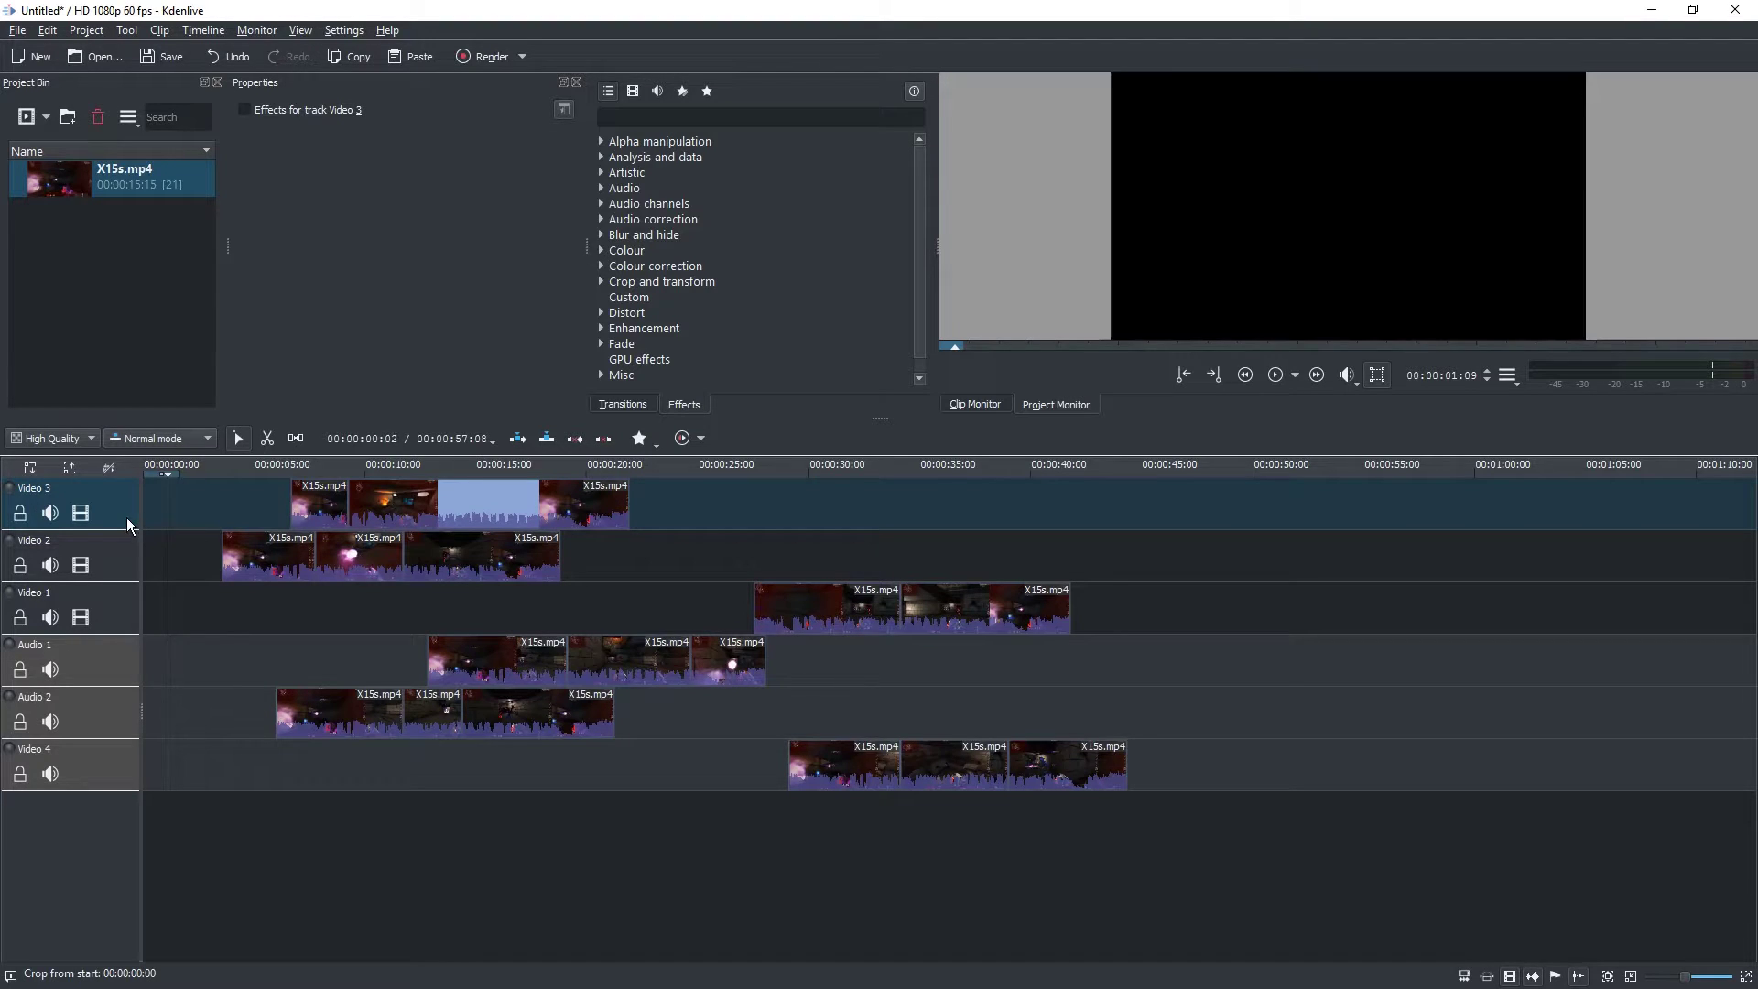
# Switch to Kdenlive, review the track list in the Configure Tracks dialog, and close it without changes
pyautogui.doubleClick(121, 514)
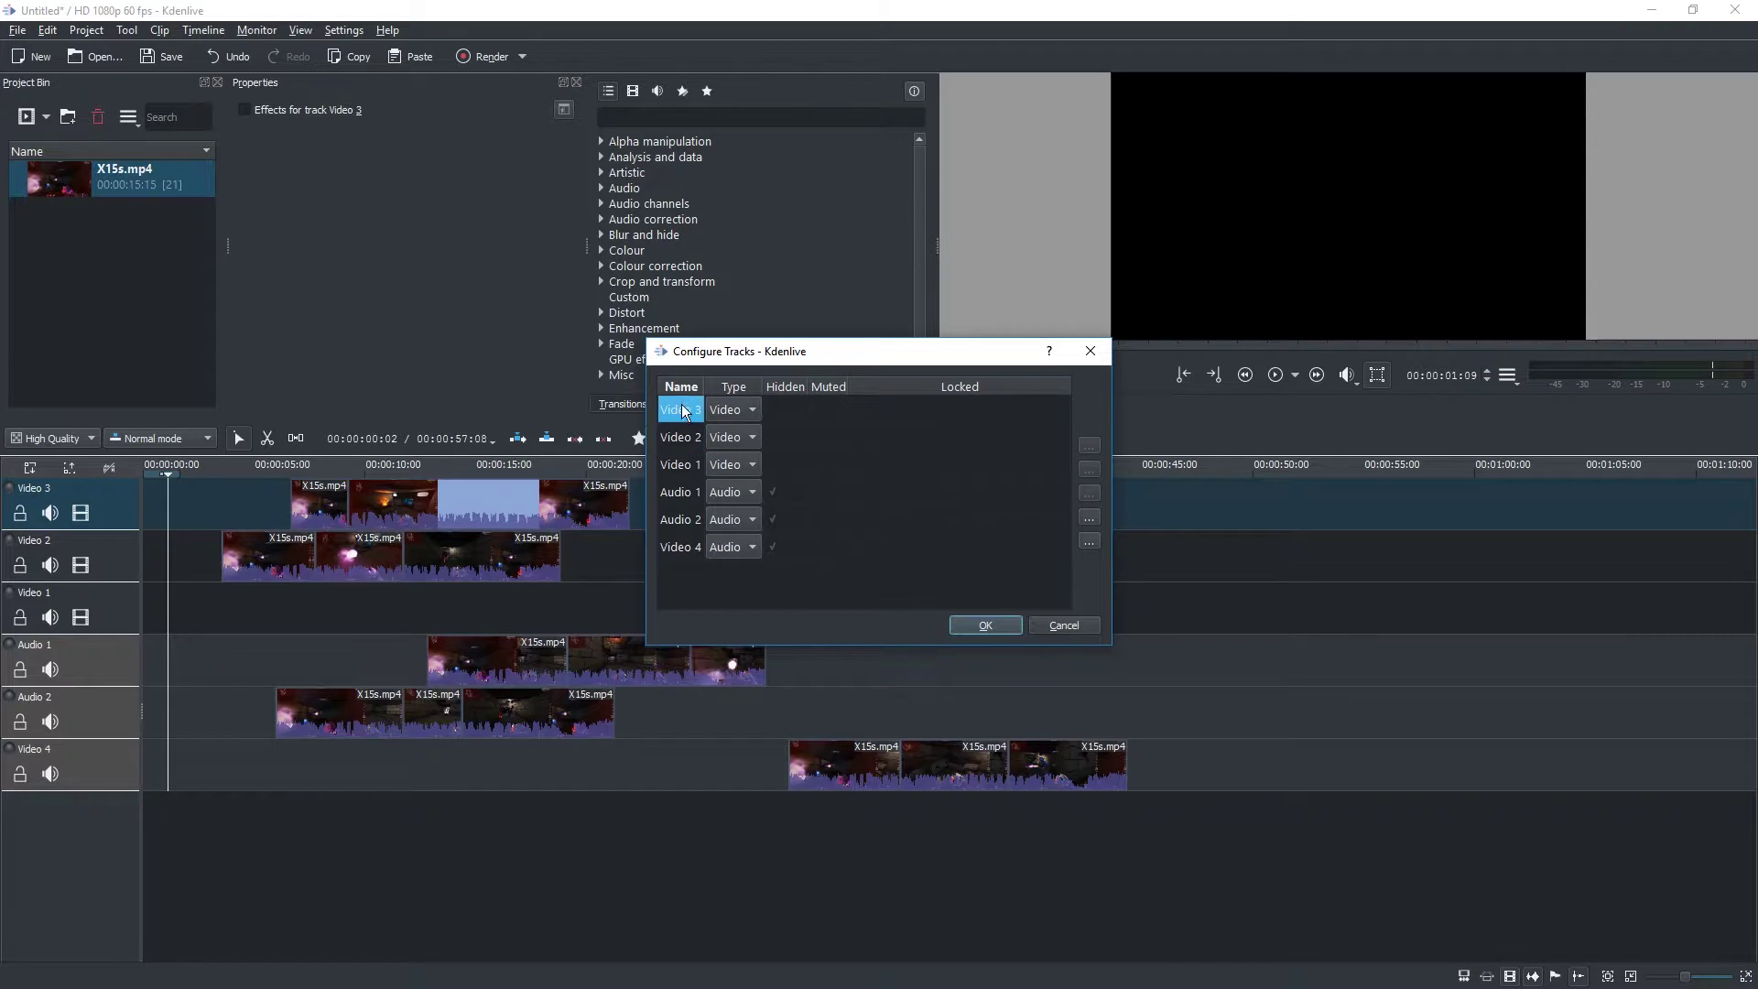
pyautogui.click(988, 437)
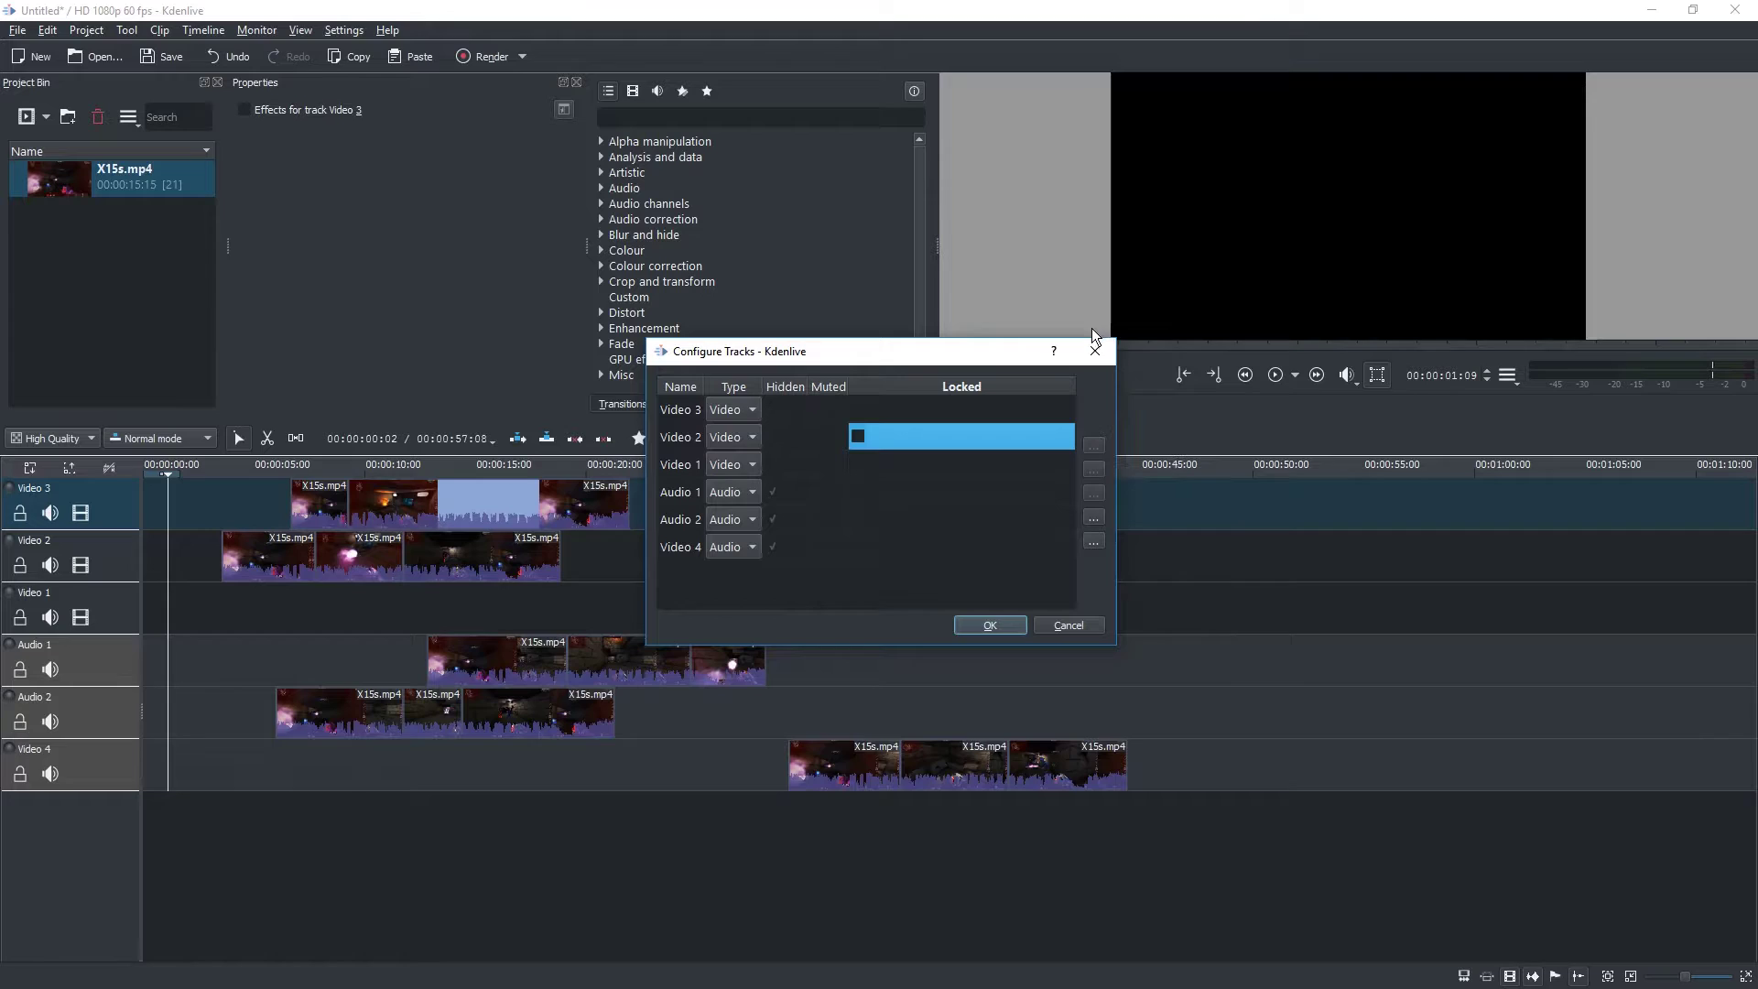
pyautogui.click(1094, 351)
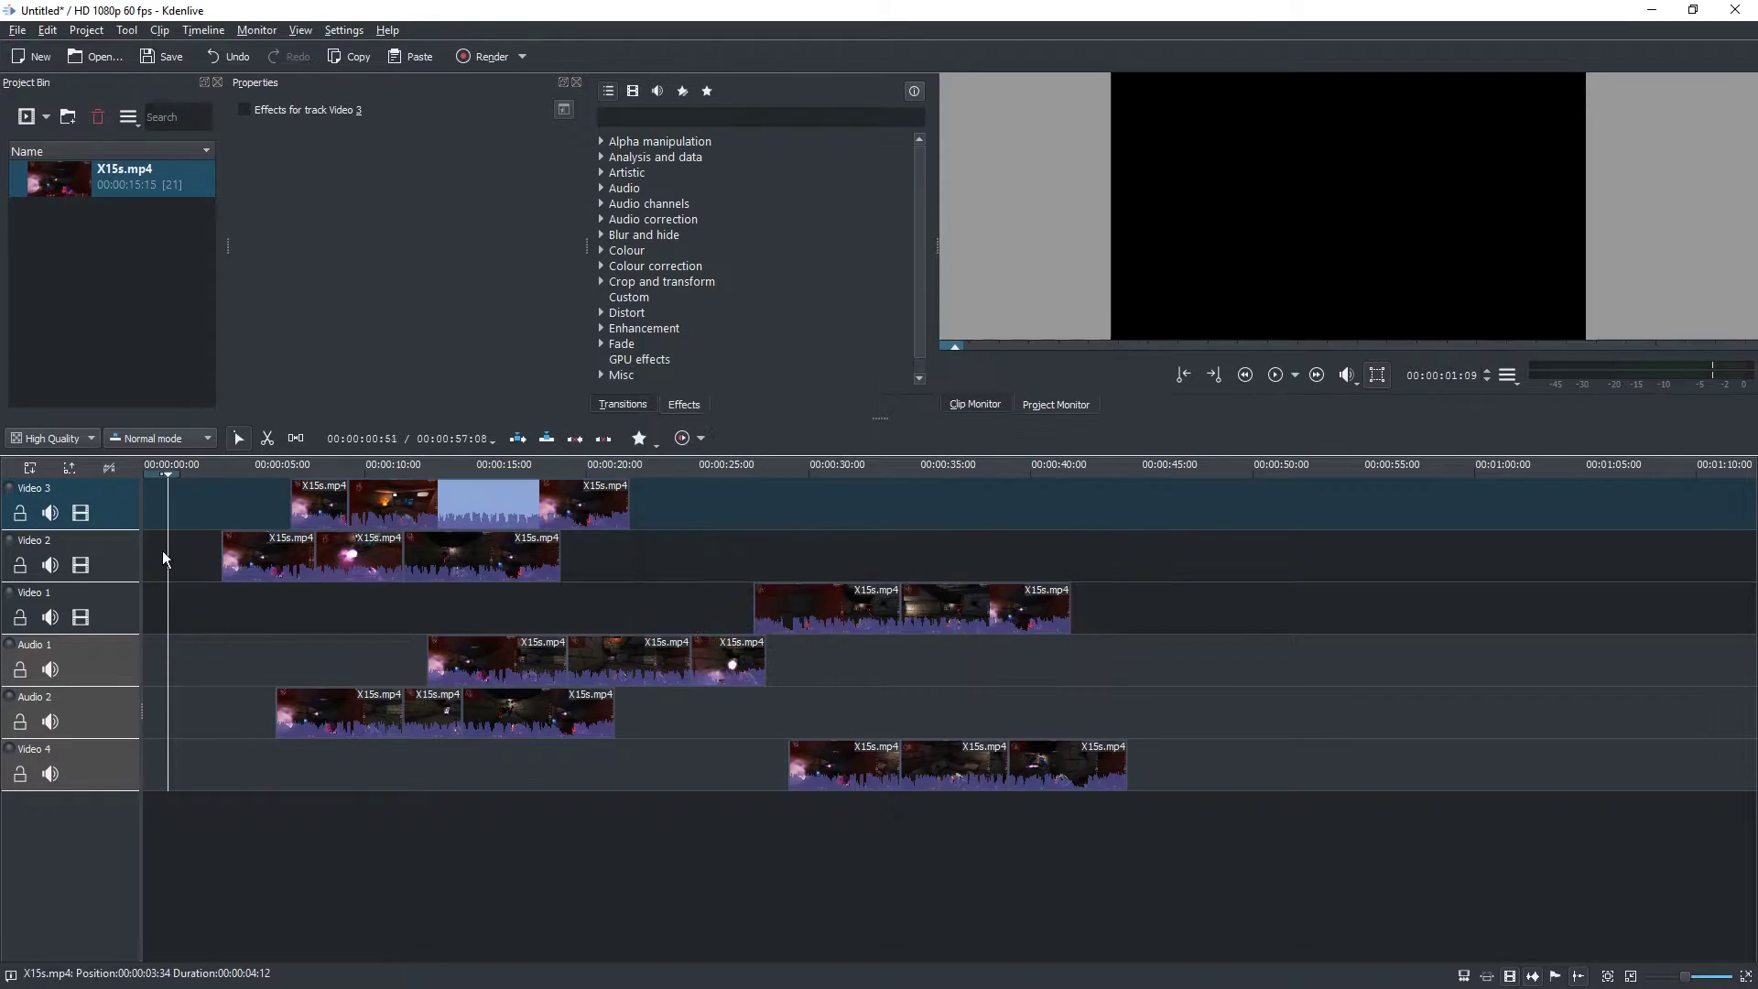
# Select all clips on the Video 1 track
pyautogui.click(130, 611)
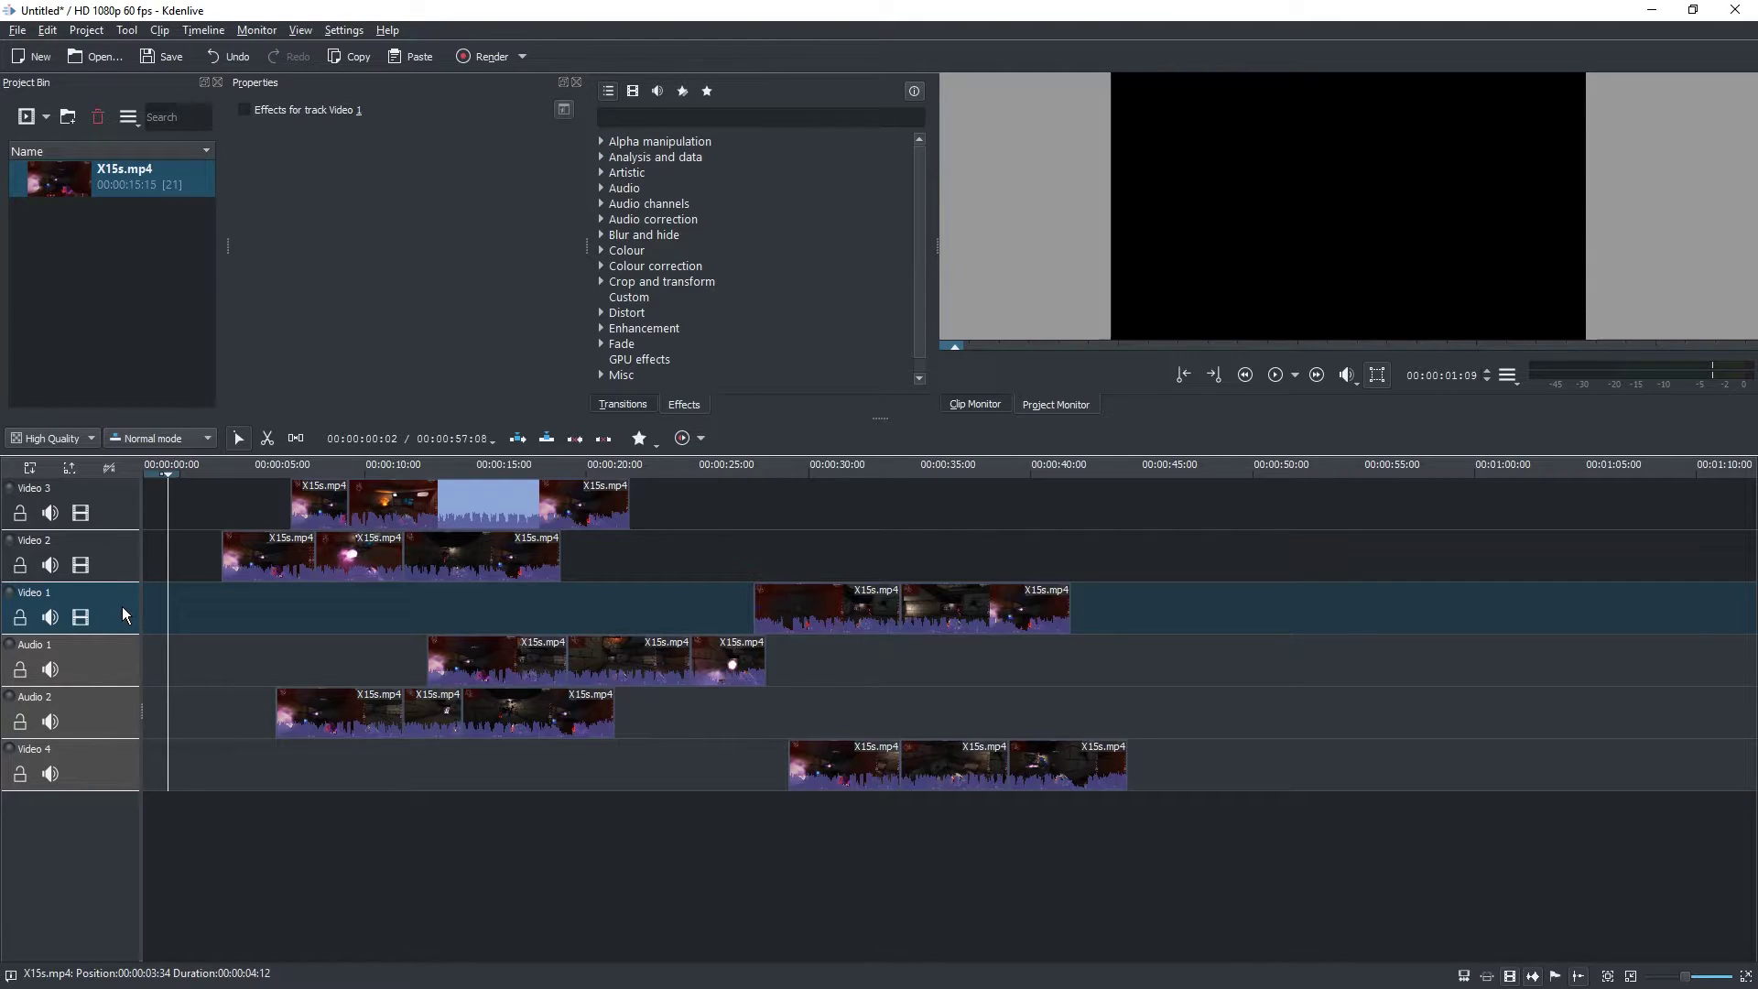
pyautogui.click(849, 611)
pyautogui.click(996, 621)
pyautogui.click(822, 613)
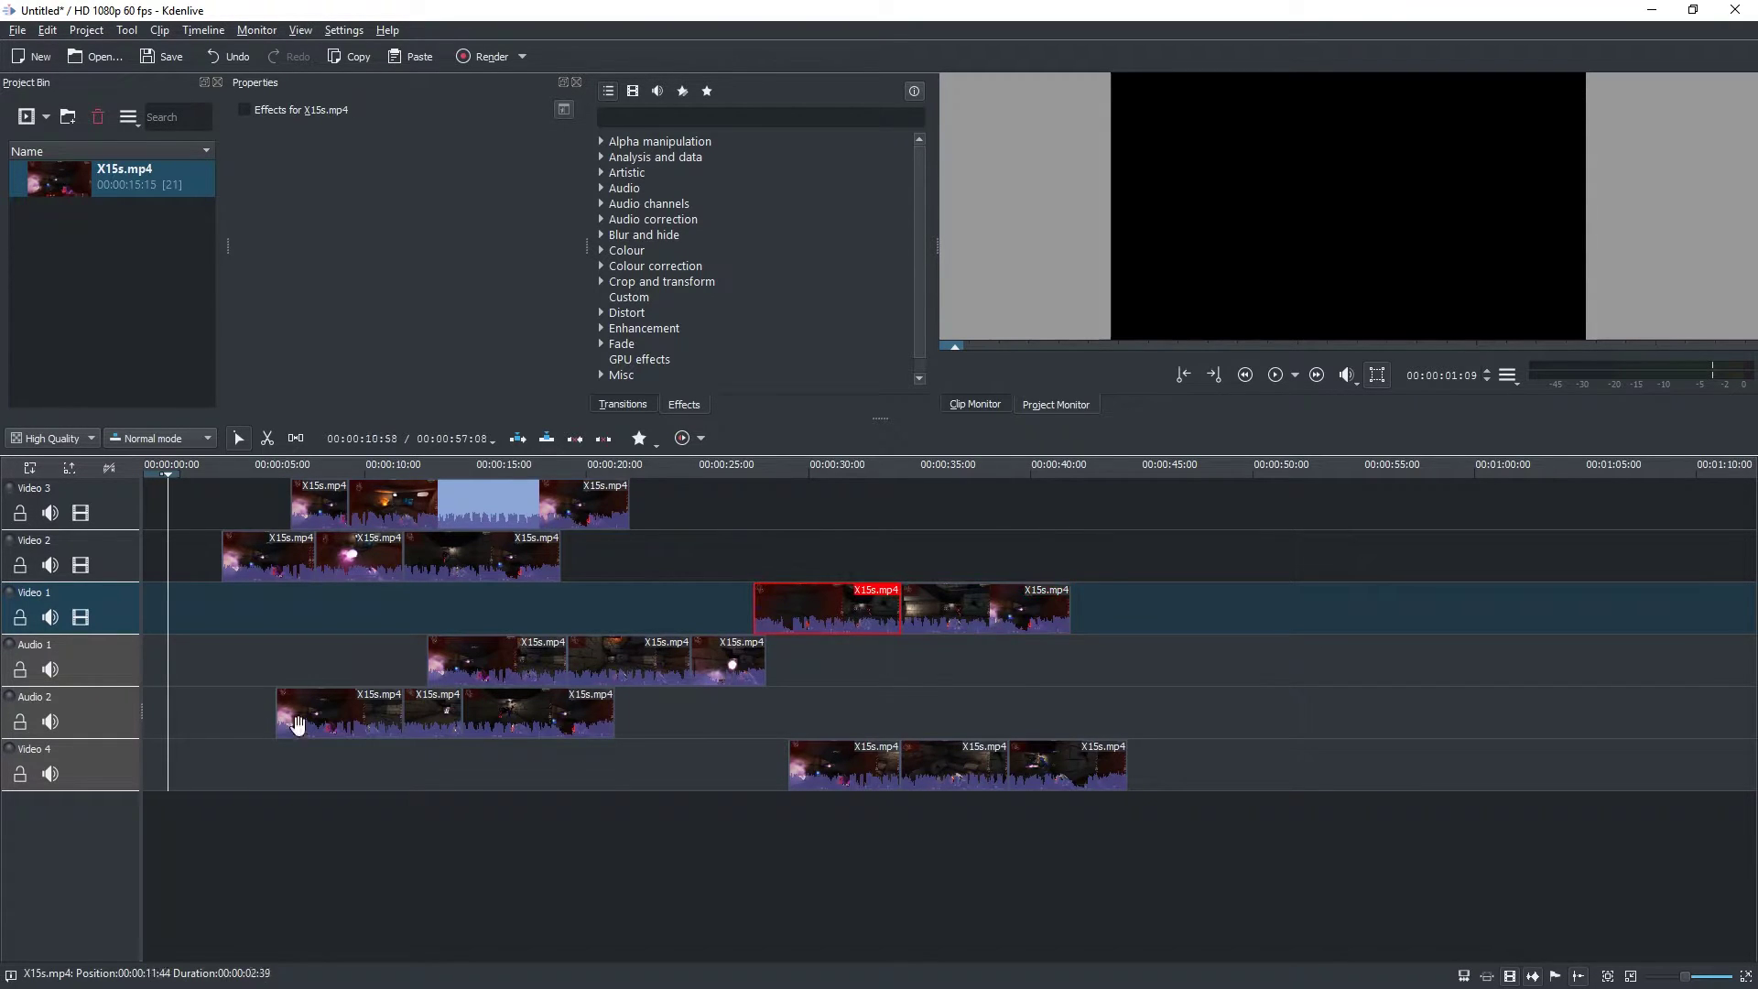
pyautogui.click(95, 606)
pyautogui.rightClick(113, 602)
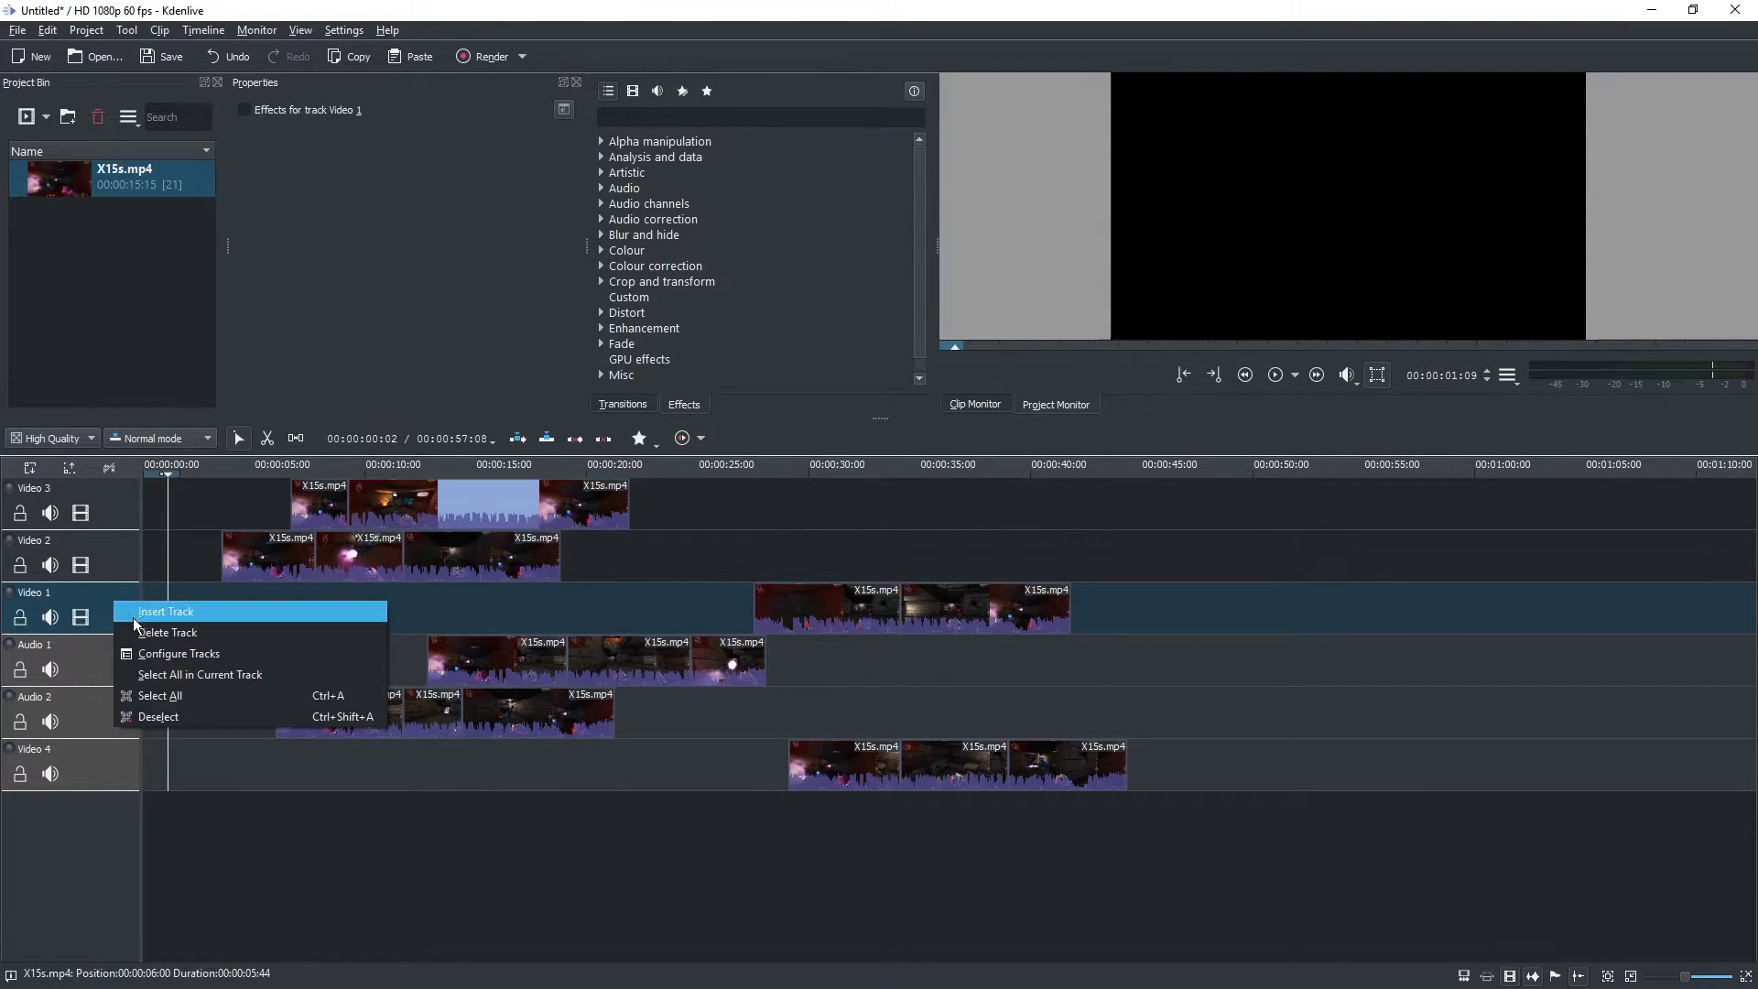
pyautogui.click(229, 675)
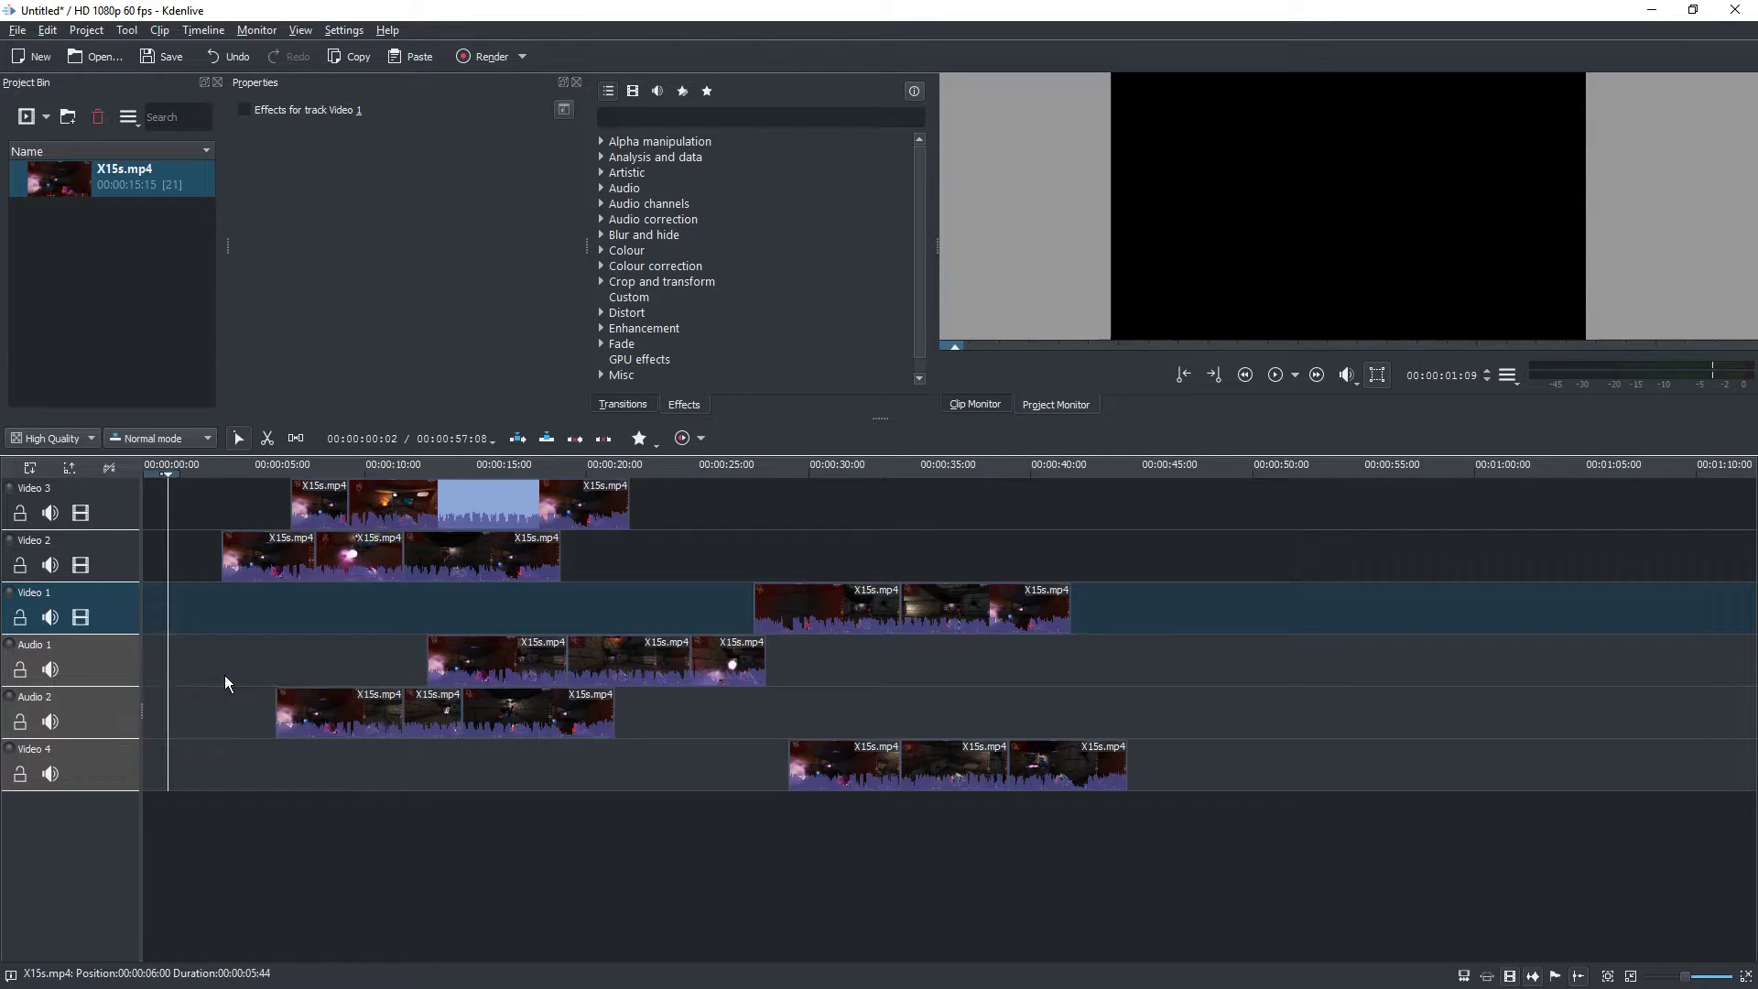
# Place the playhead at 00:00:27:32 and move the selected Video 1 clips up to the Video 2 track
pyautogui.moveTo(785, 608); pyautogui.dragTo(790, 565)
pyautogui.hotkey('ctrl', 'z')
pyautogui.moveTo(203, 474); pyautogui.dragTo(745, 399)
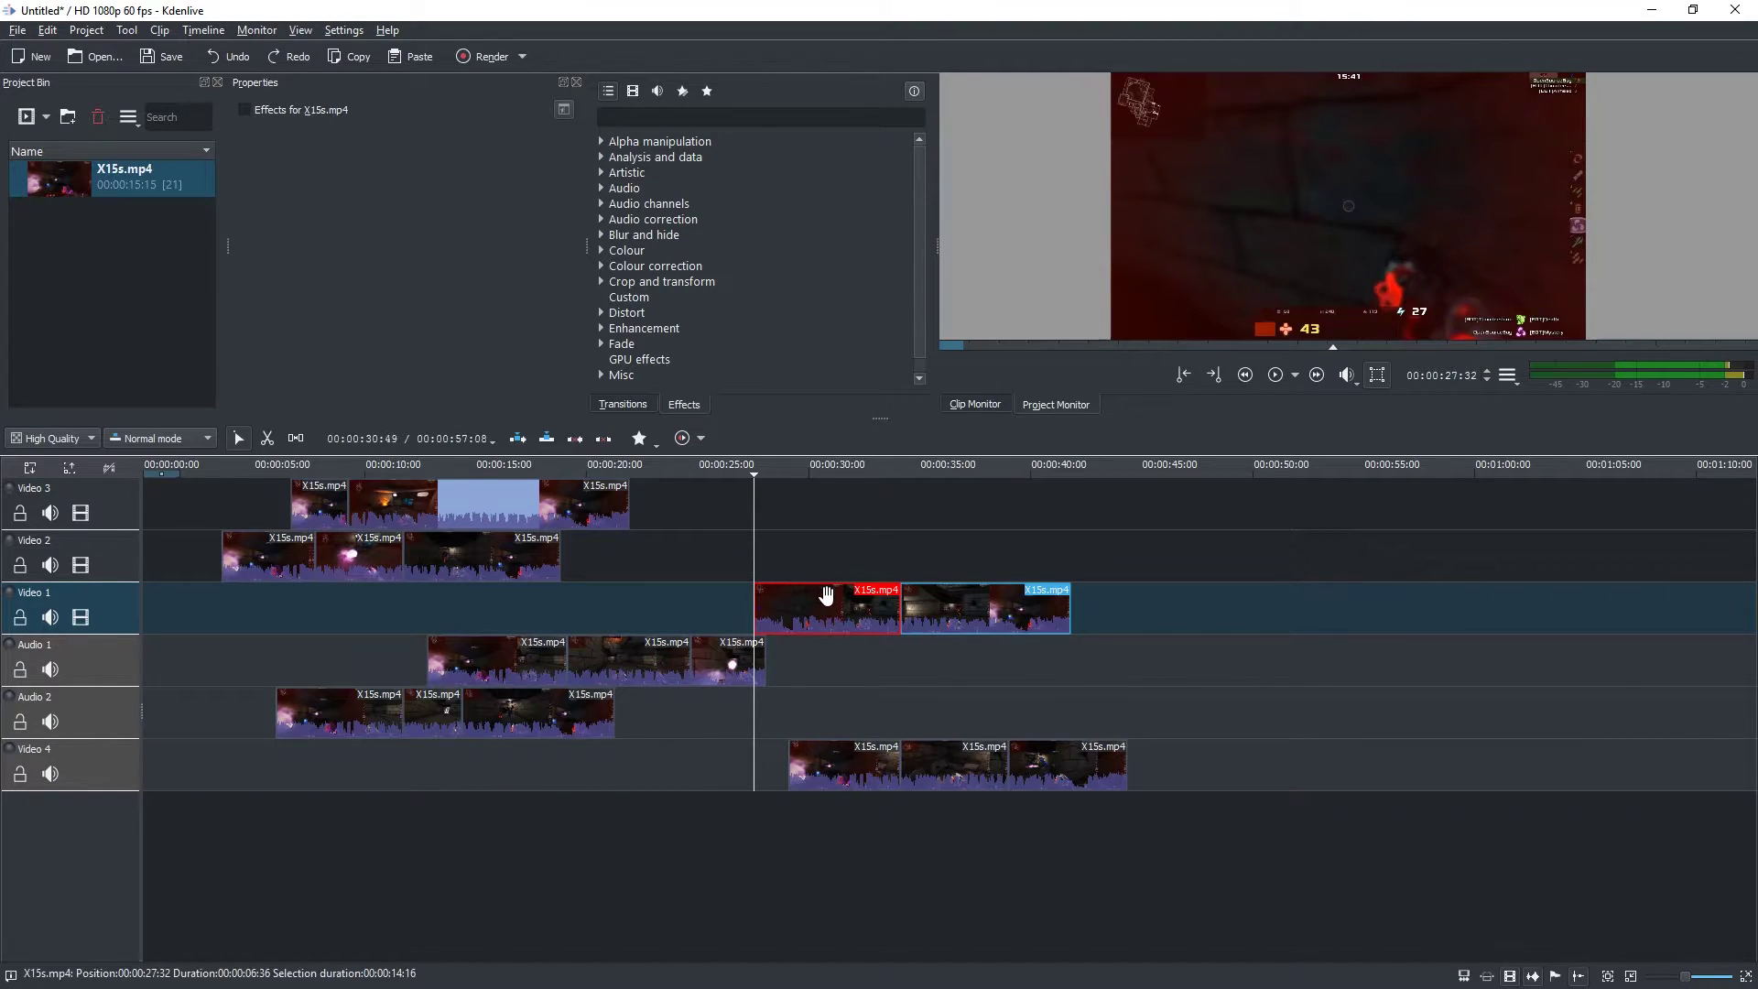
pyautogui.moveTo(824, 605); pyautogui.dragTo(828, 552)
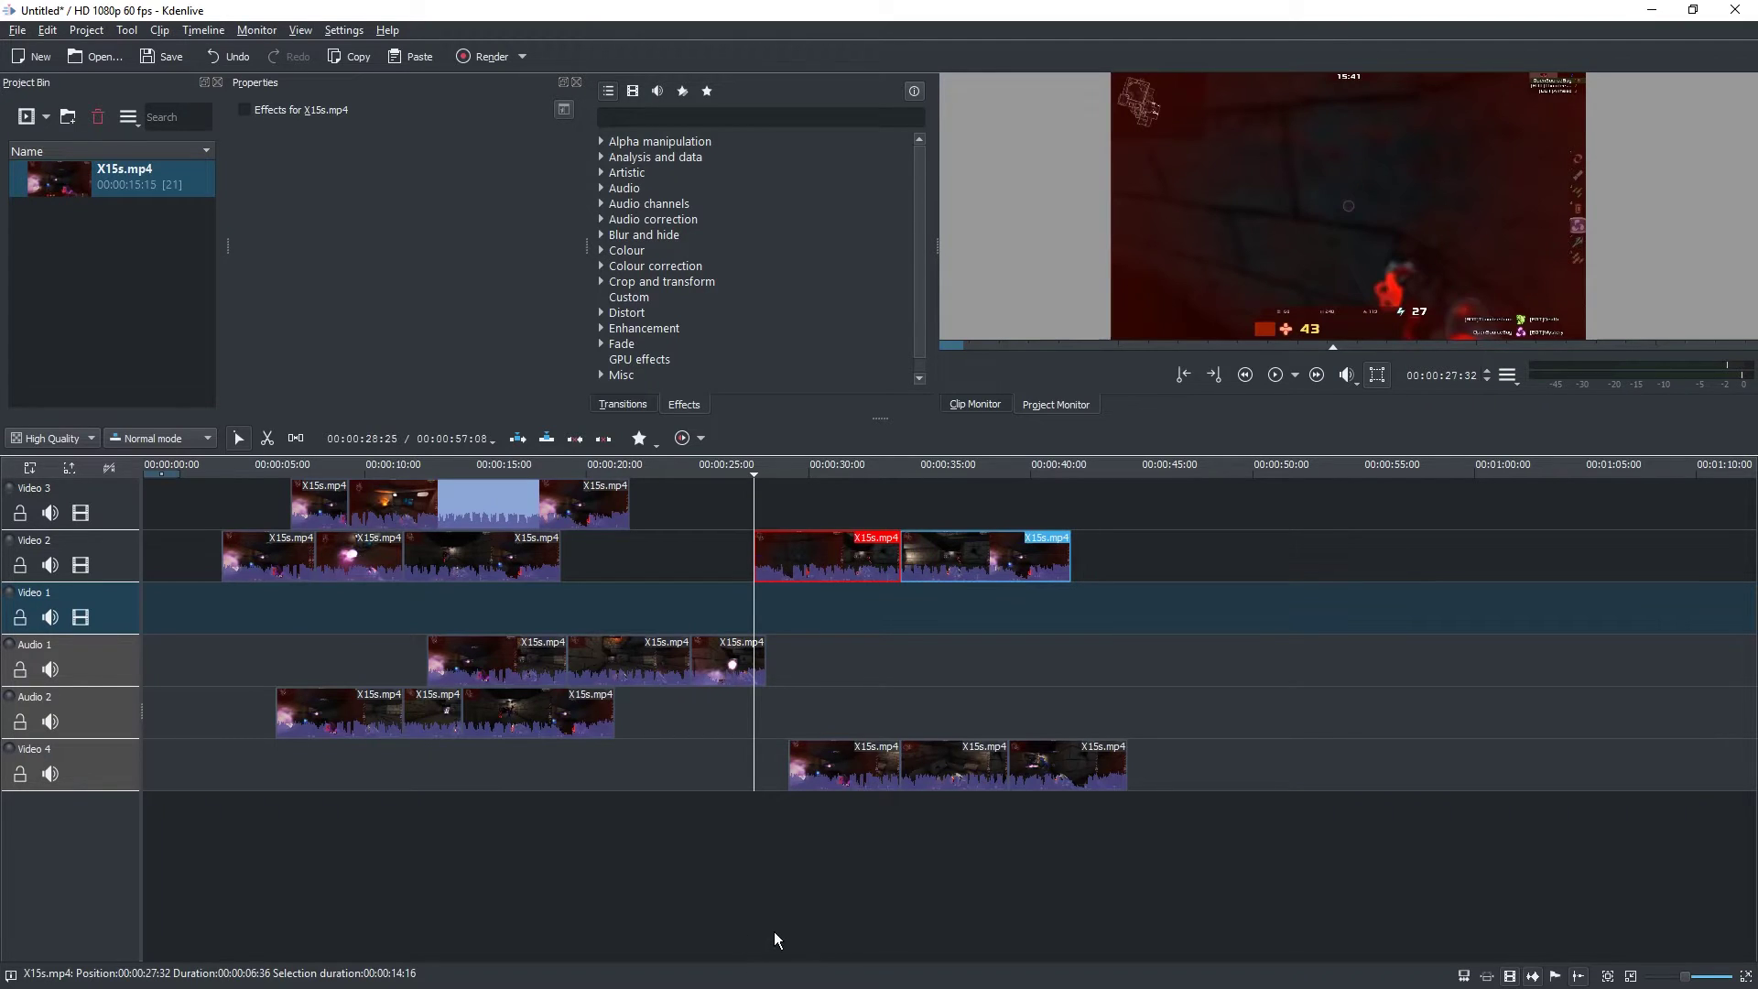
# Insert a video track named Video 5 under the Video 1 track, and undo the last timeline edit
pyautogui.rightClick(110, 607)
pyautogui.click(147, 625)
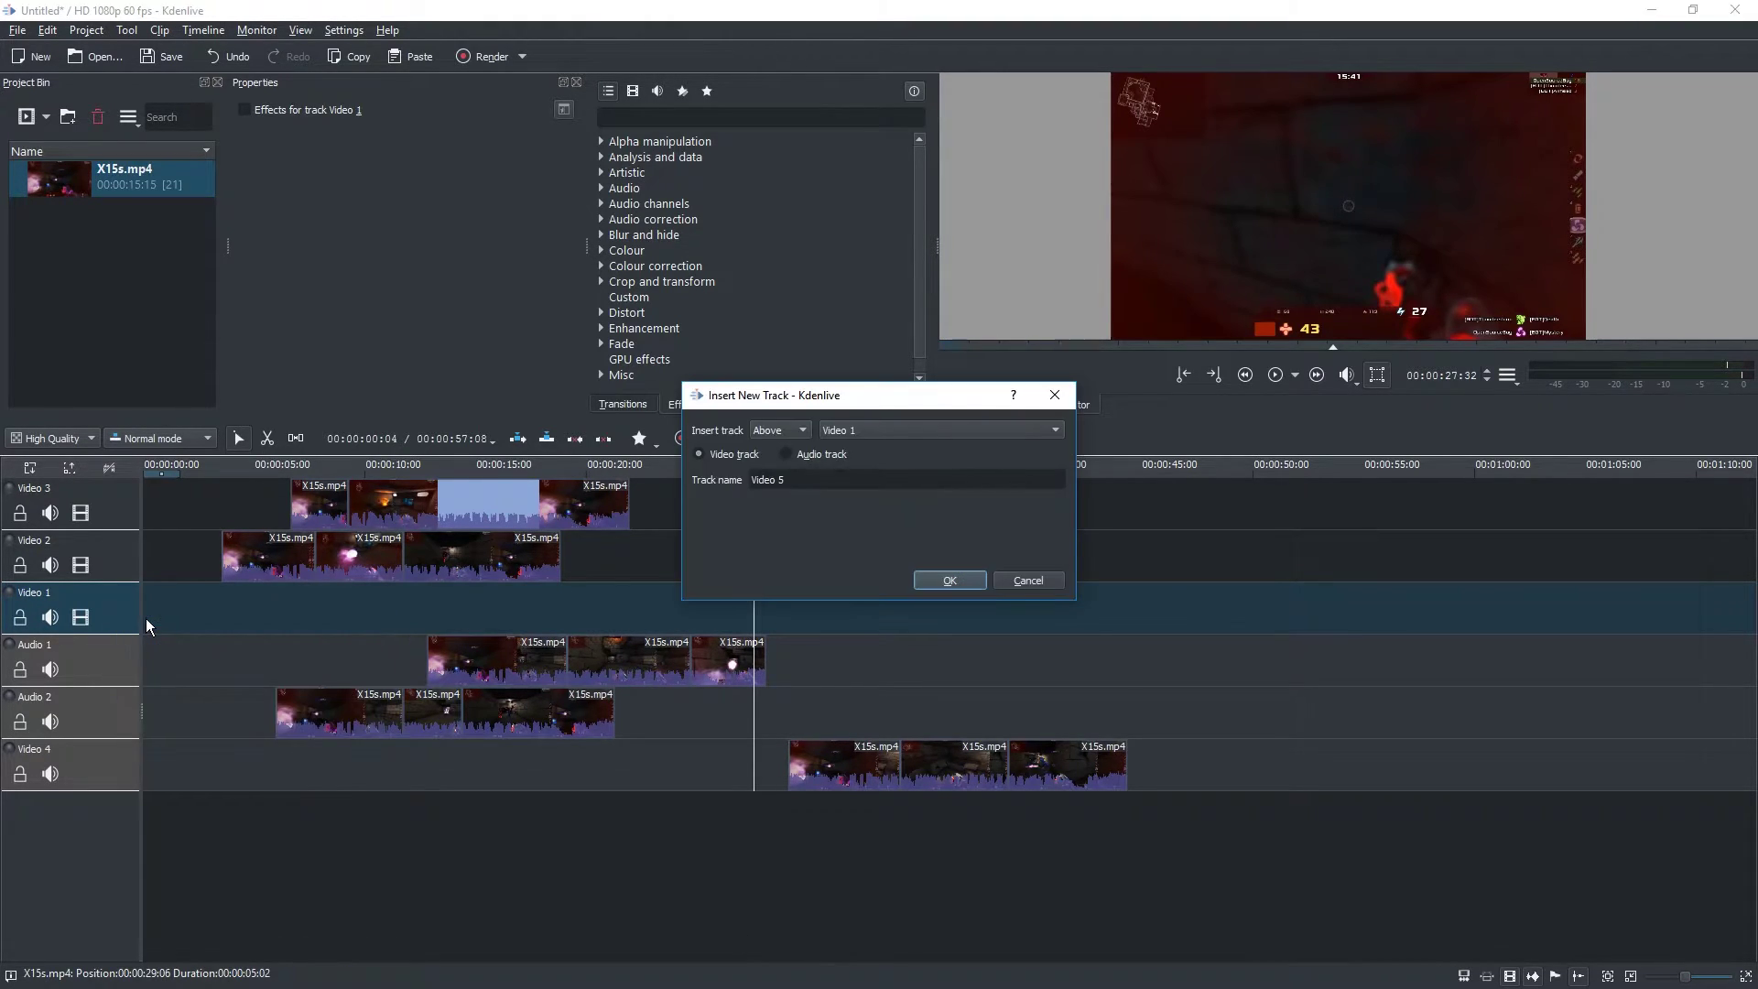
pyautogui.click(794, 432)
pyautogui.click(774, 450)
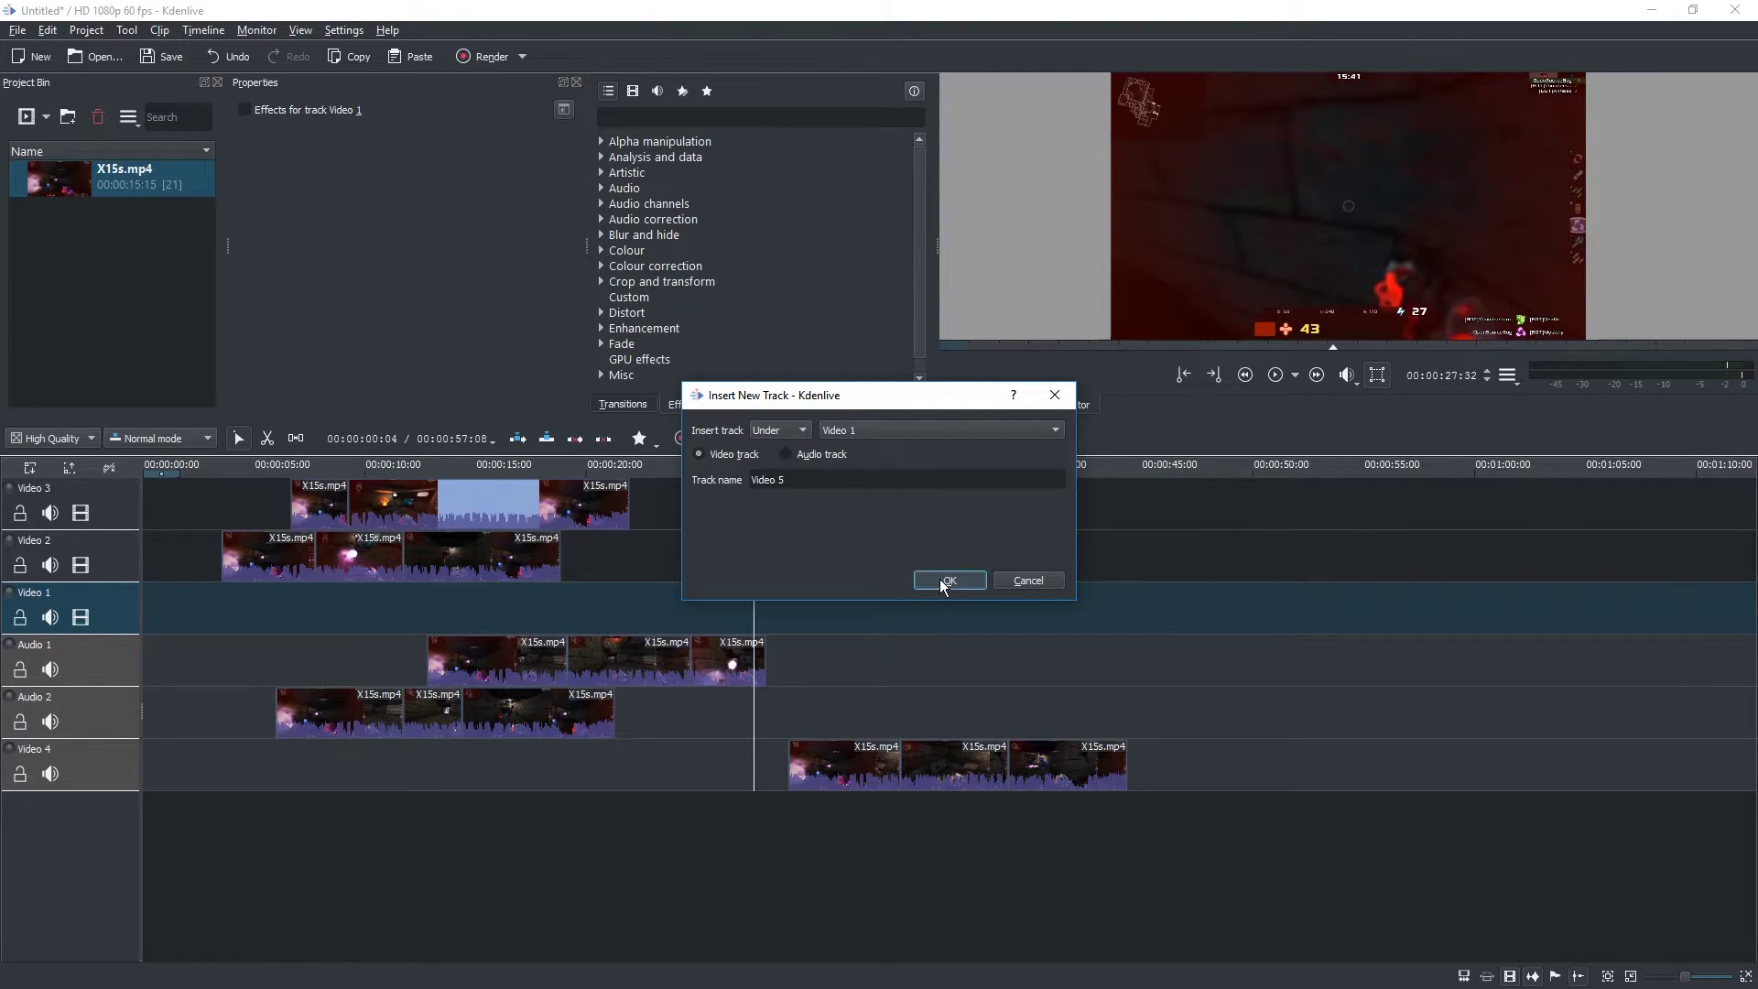
pyautogui.click(948, 580)
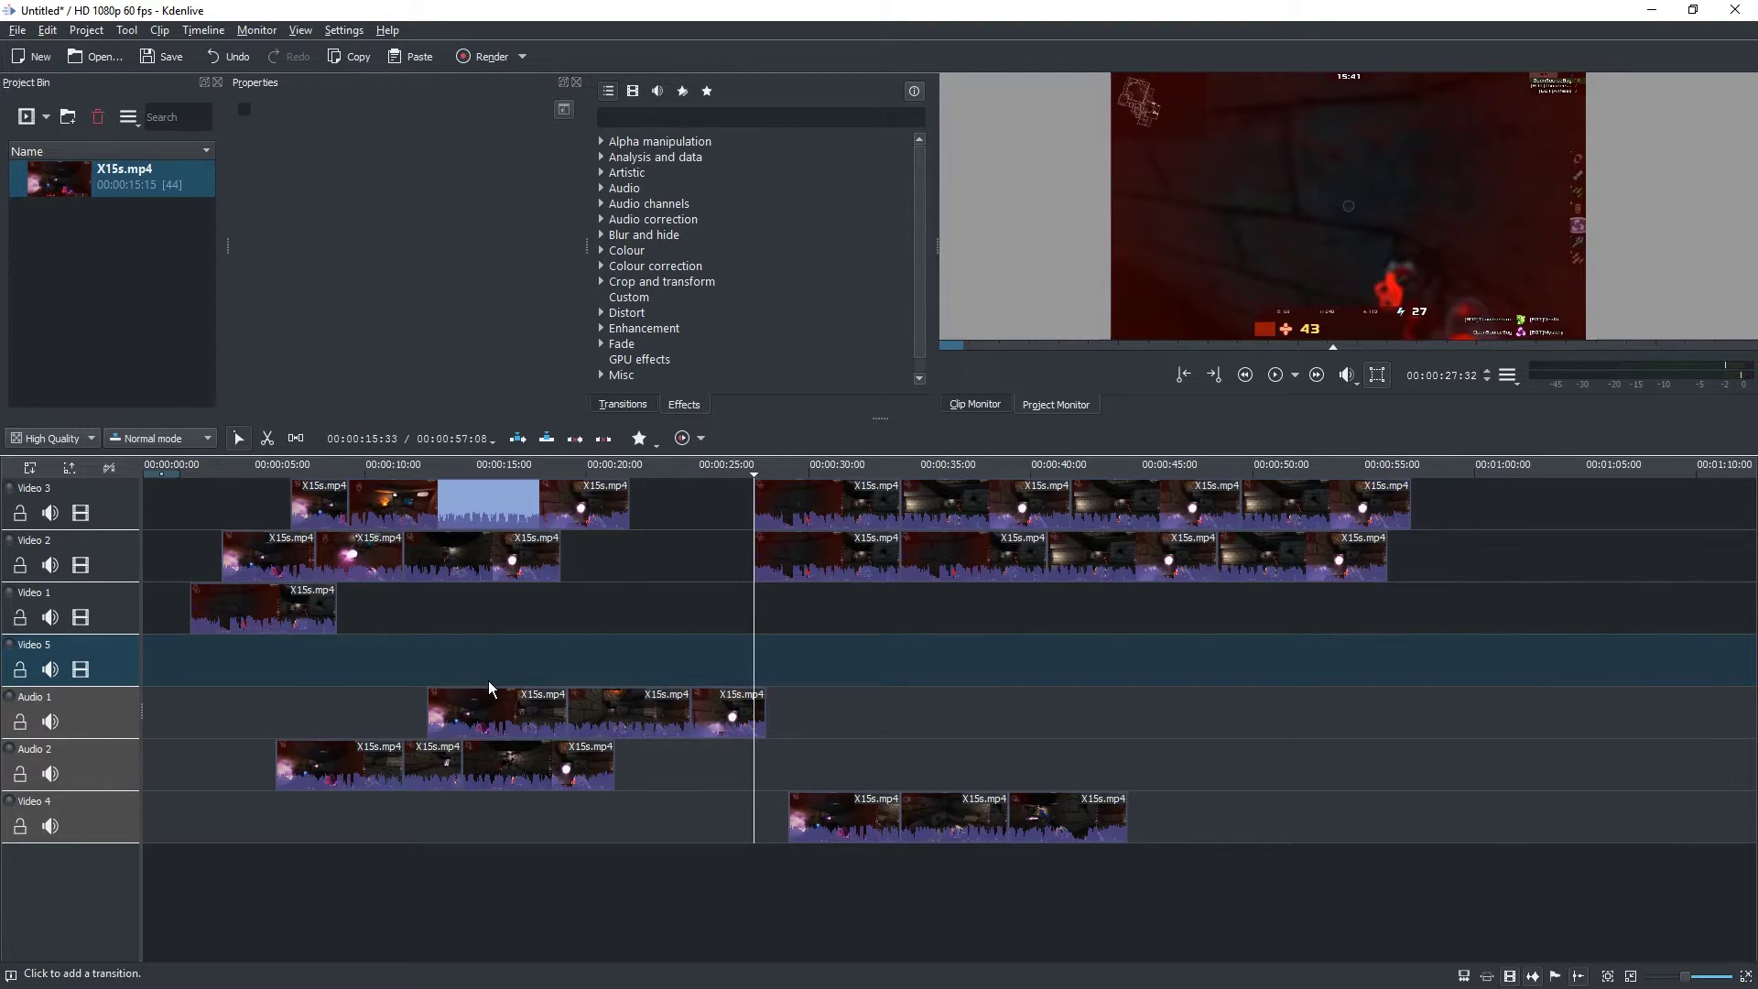
pyautogui.click(666, 640)
pyautogui.hotkey('ctrl', 'z')
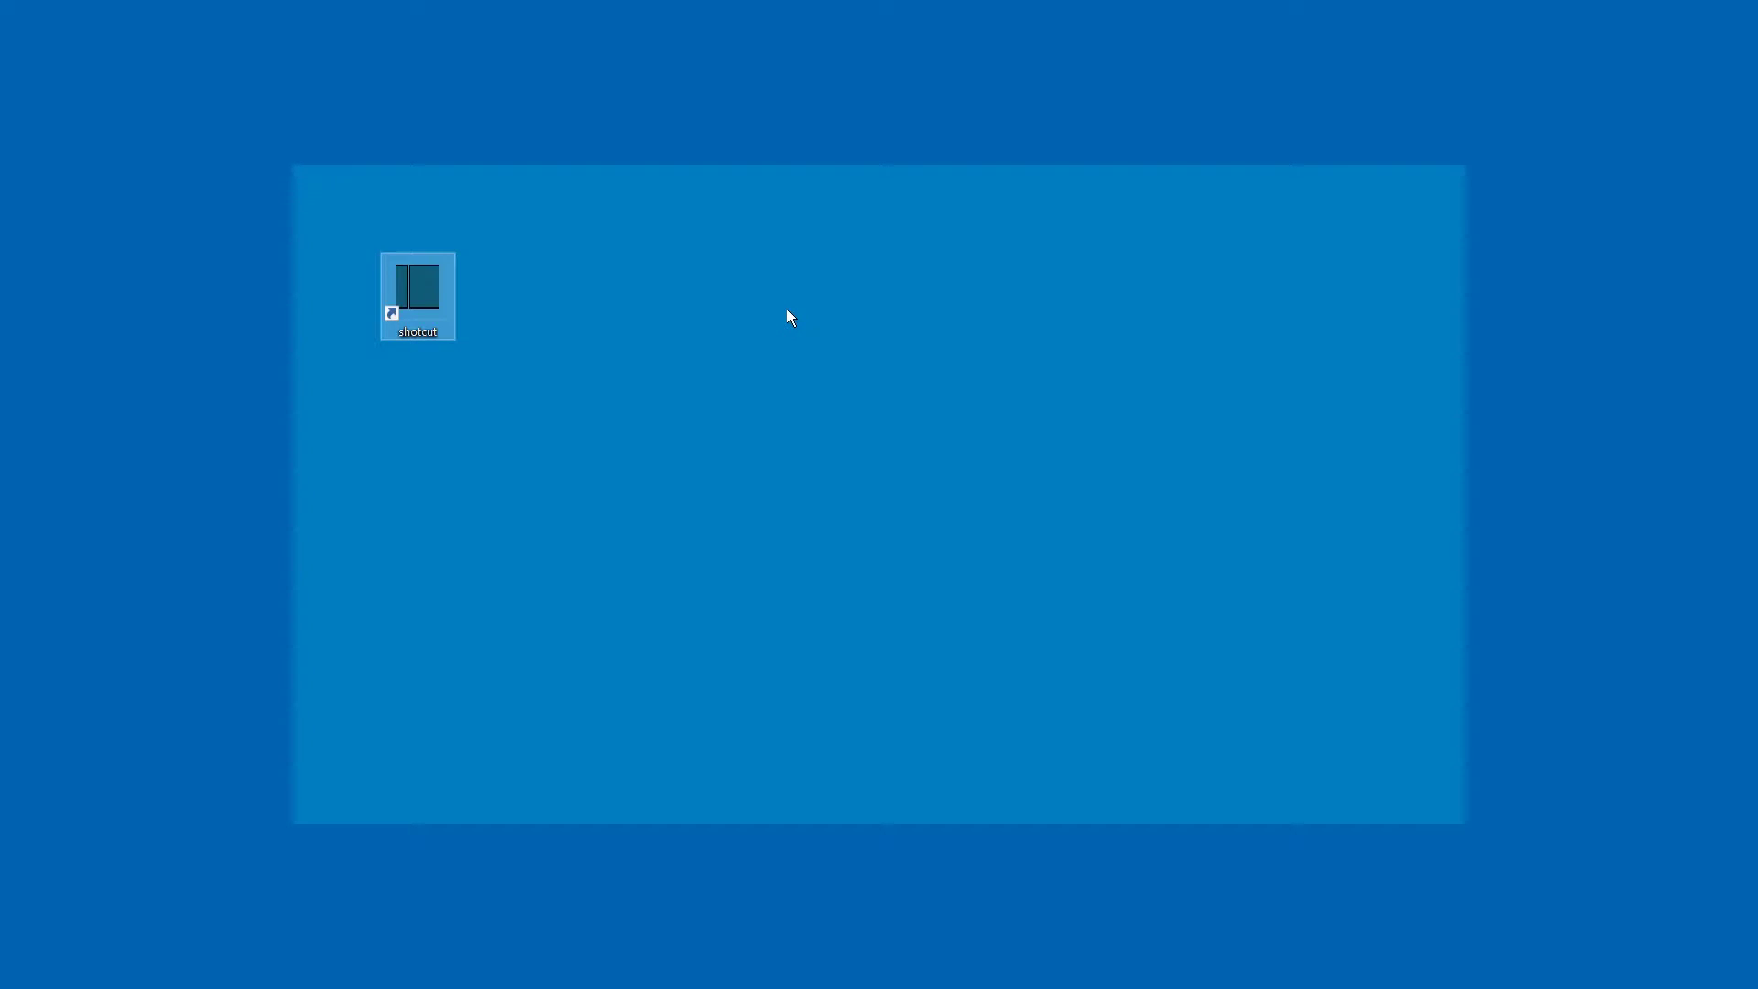
# Launch Shotcut in a maximized window and load X15s.mp4 from the video folder into the player
pyautogui.doubleClick(425, 273)
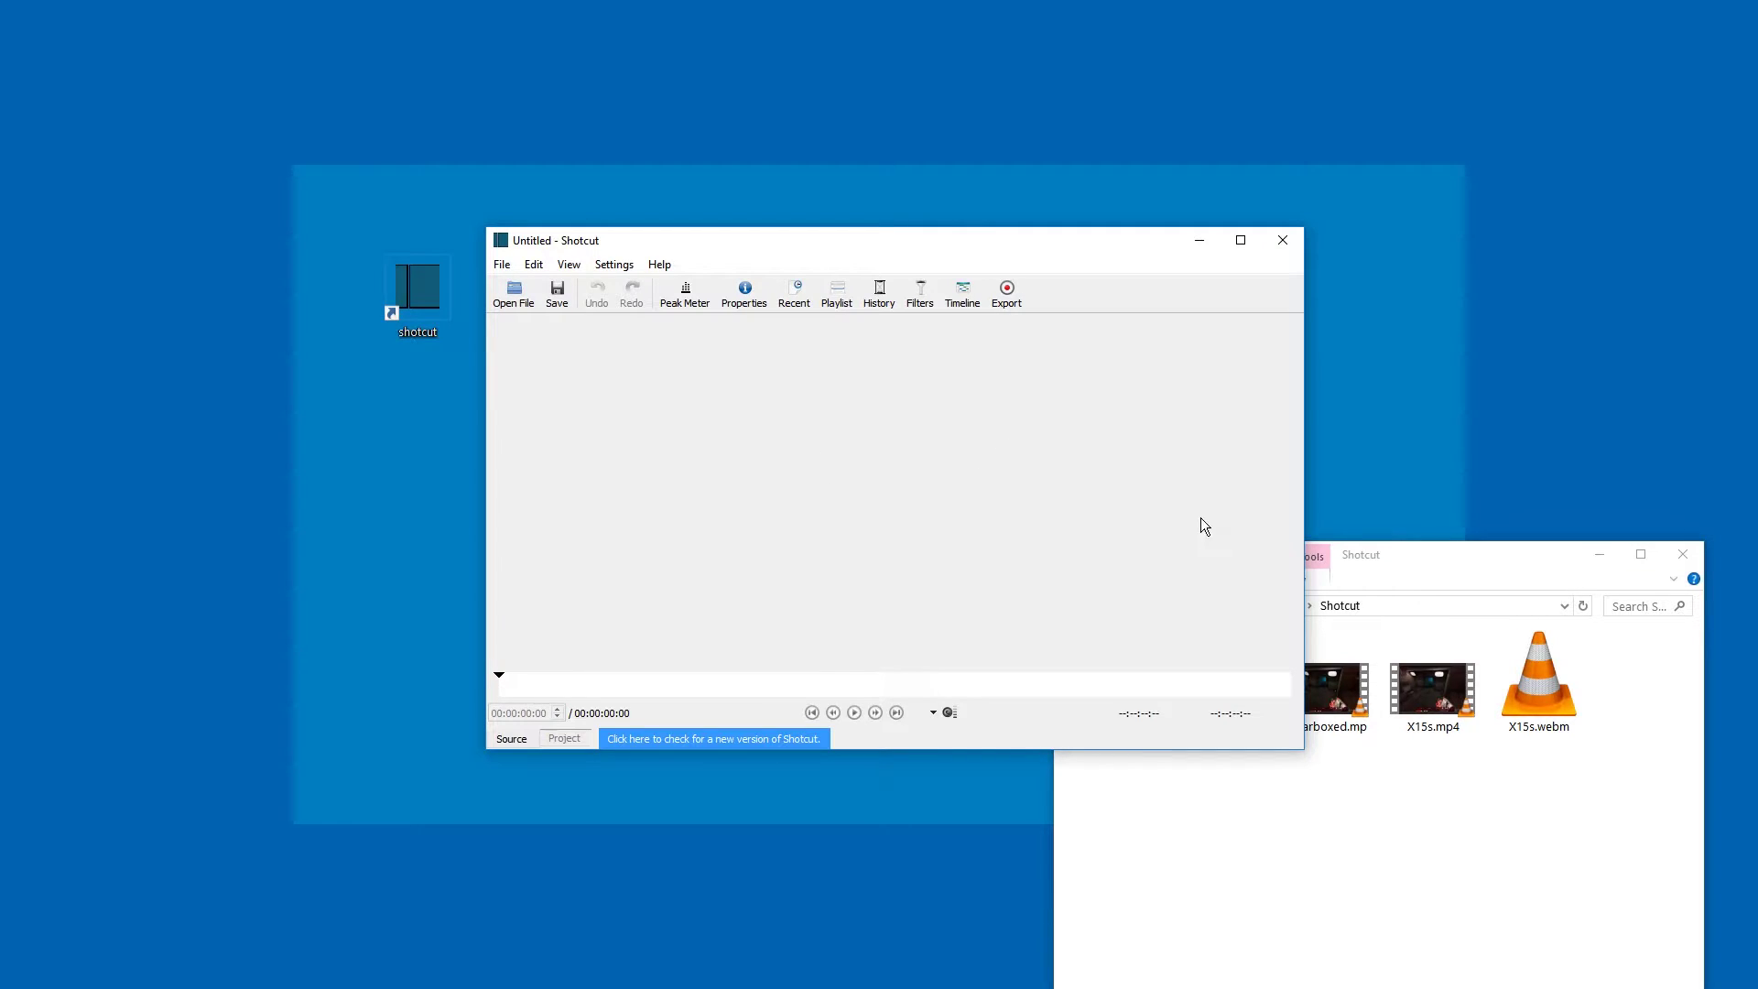
pyautogui.click(1465, 806)
pyautogui.moveTo(1433, 687); pyautogui.dragTo(827, 470)
pyautogui.press('space')
pyautogui.click(1240, 241)
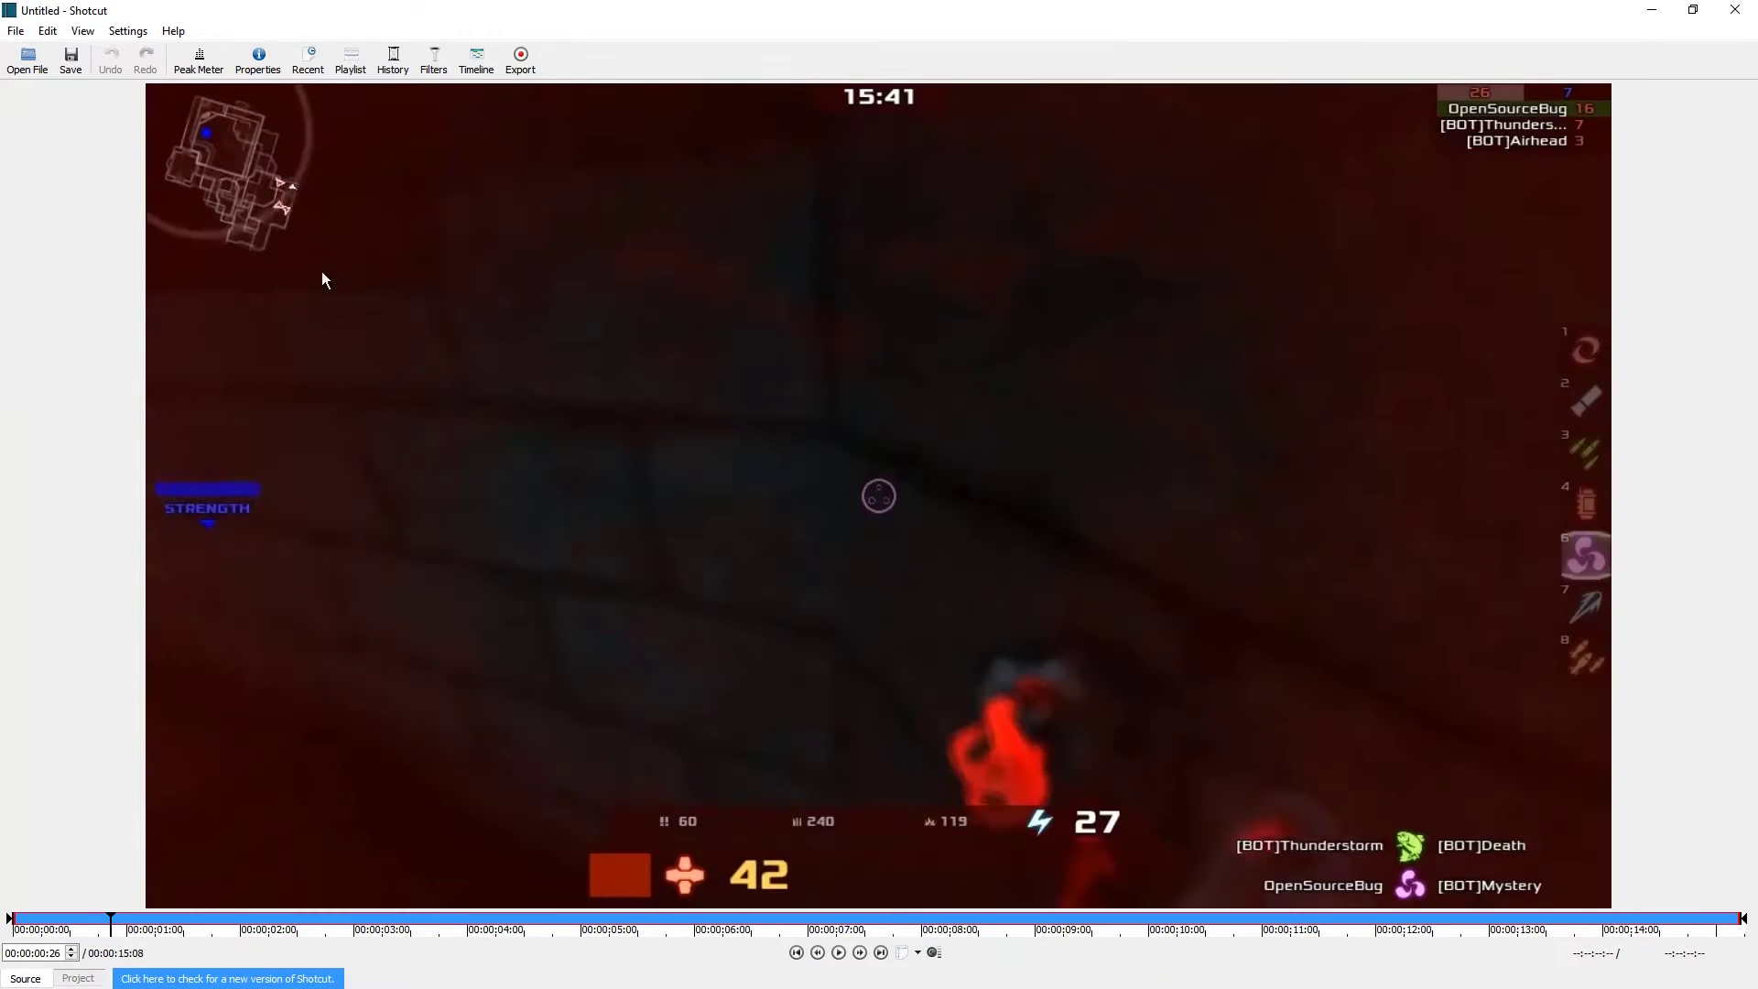
# Add the X15s.mp4 clip to the start of the timeline and enlarge the timeline area
pyautogui.click(476, 61)
pyautogui.moveTo(482, 381); pyautogui.dragTo(147, 848)
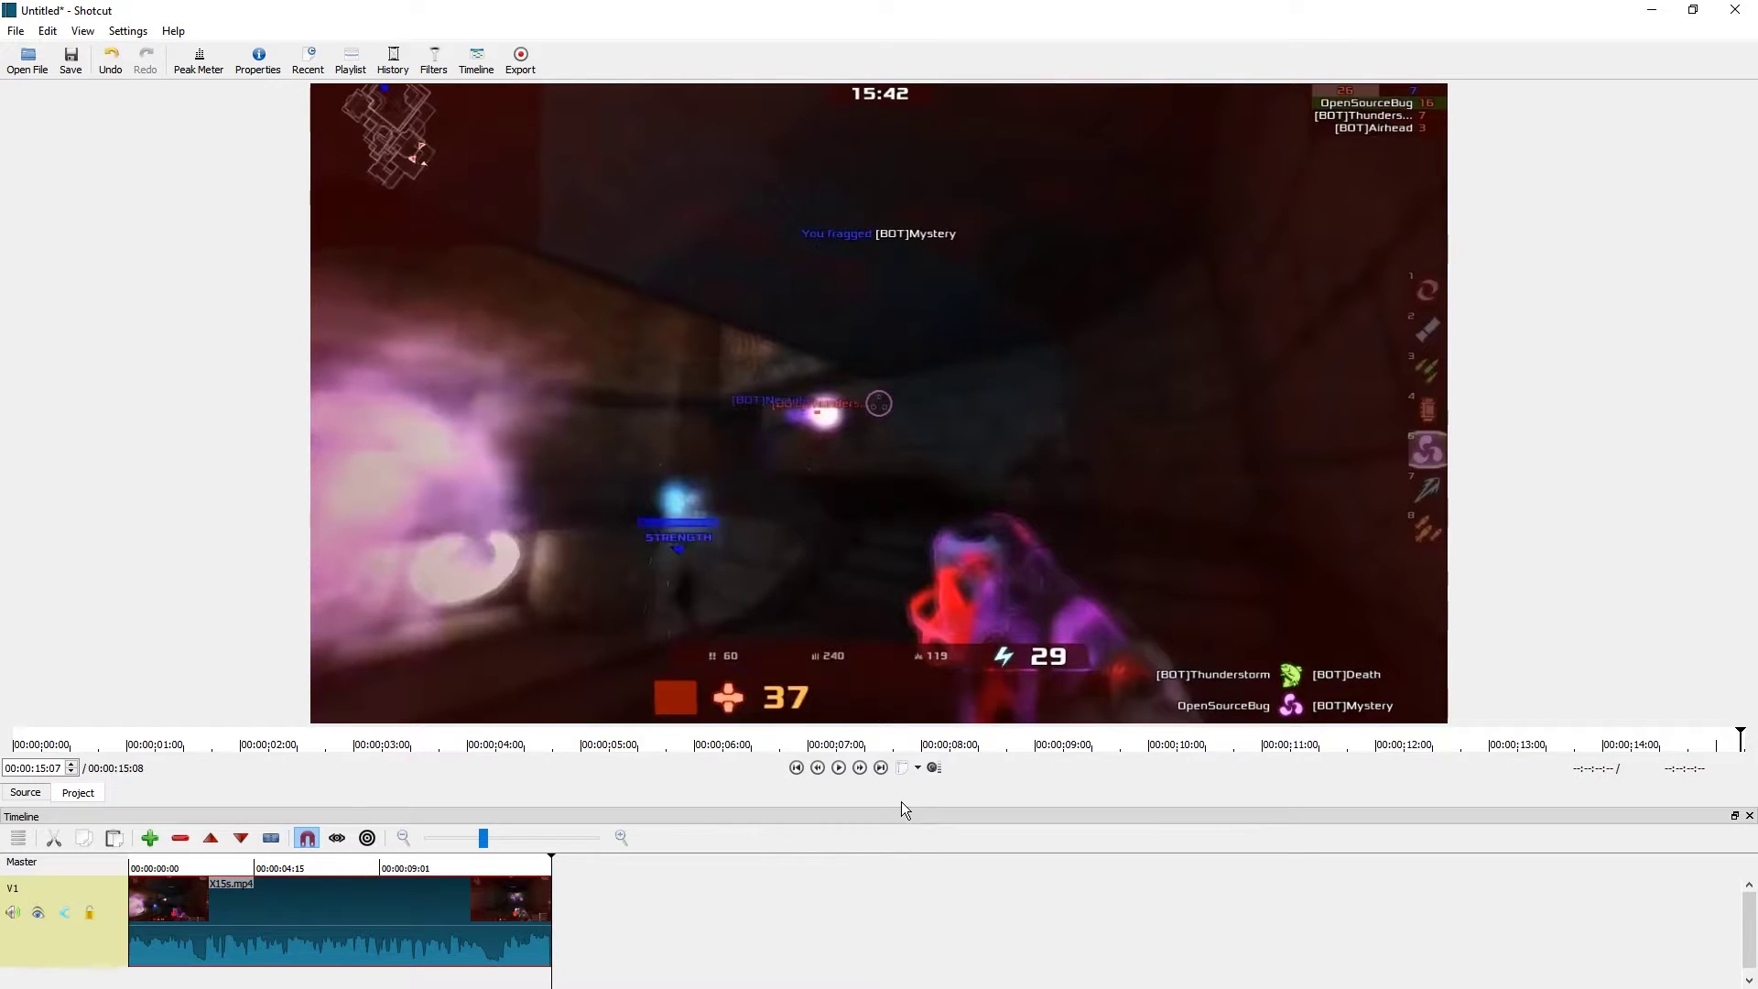
pyautogui.moveTo(904, 808); pyautogui.dragTo(897, 291)
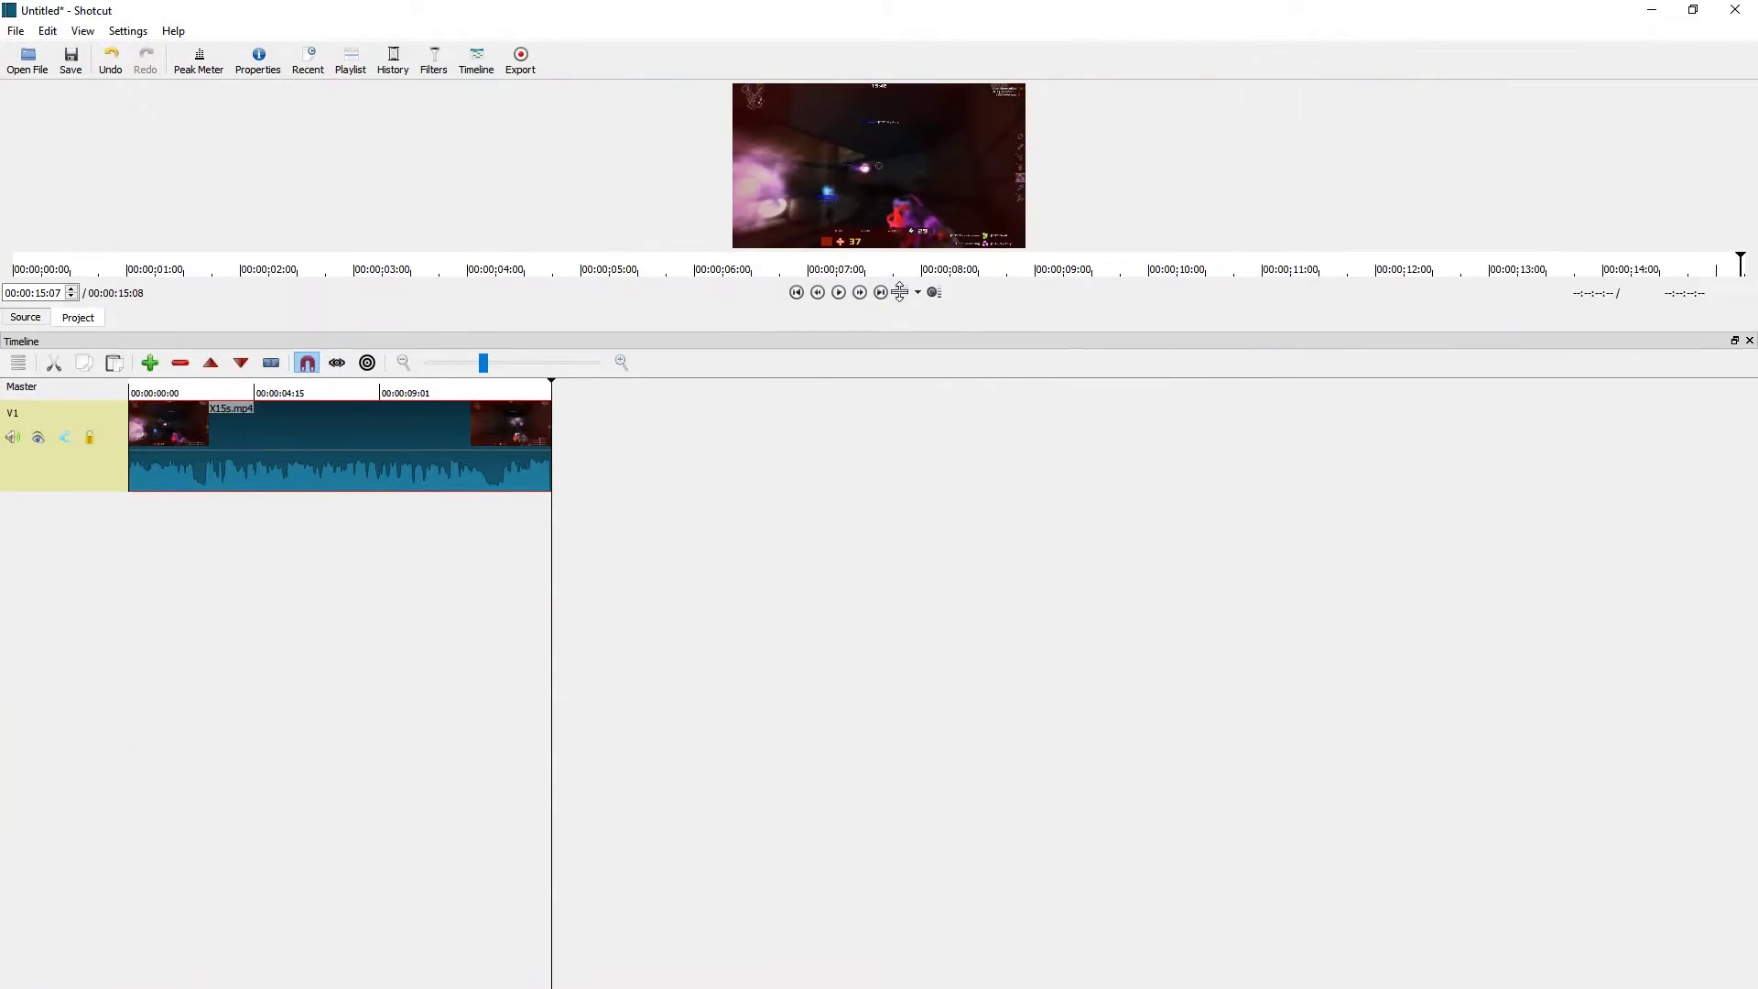
# Add two more video tracks above the V1 track
pyautogui.click(20, 363)
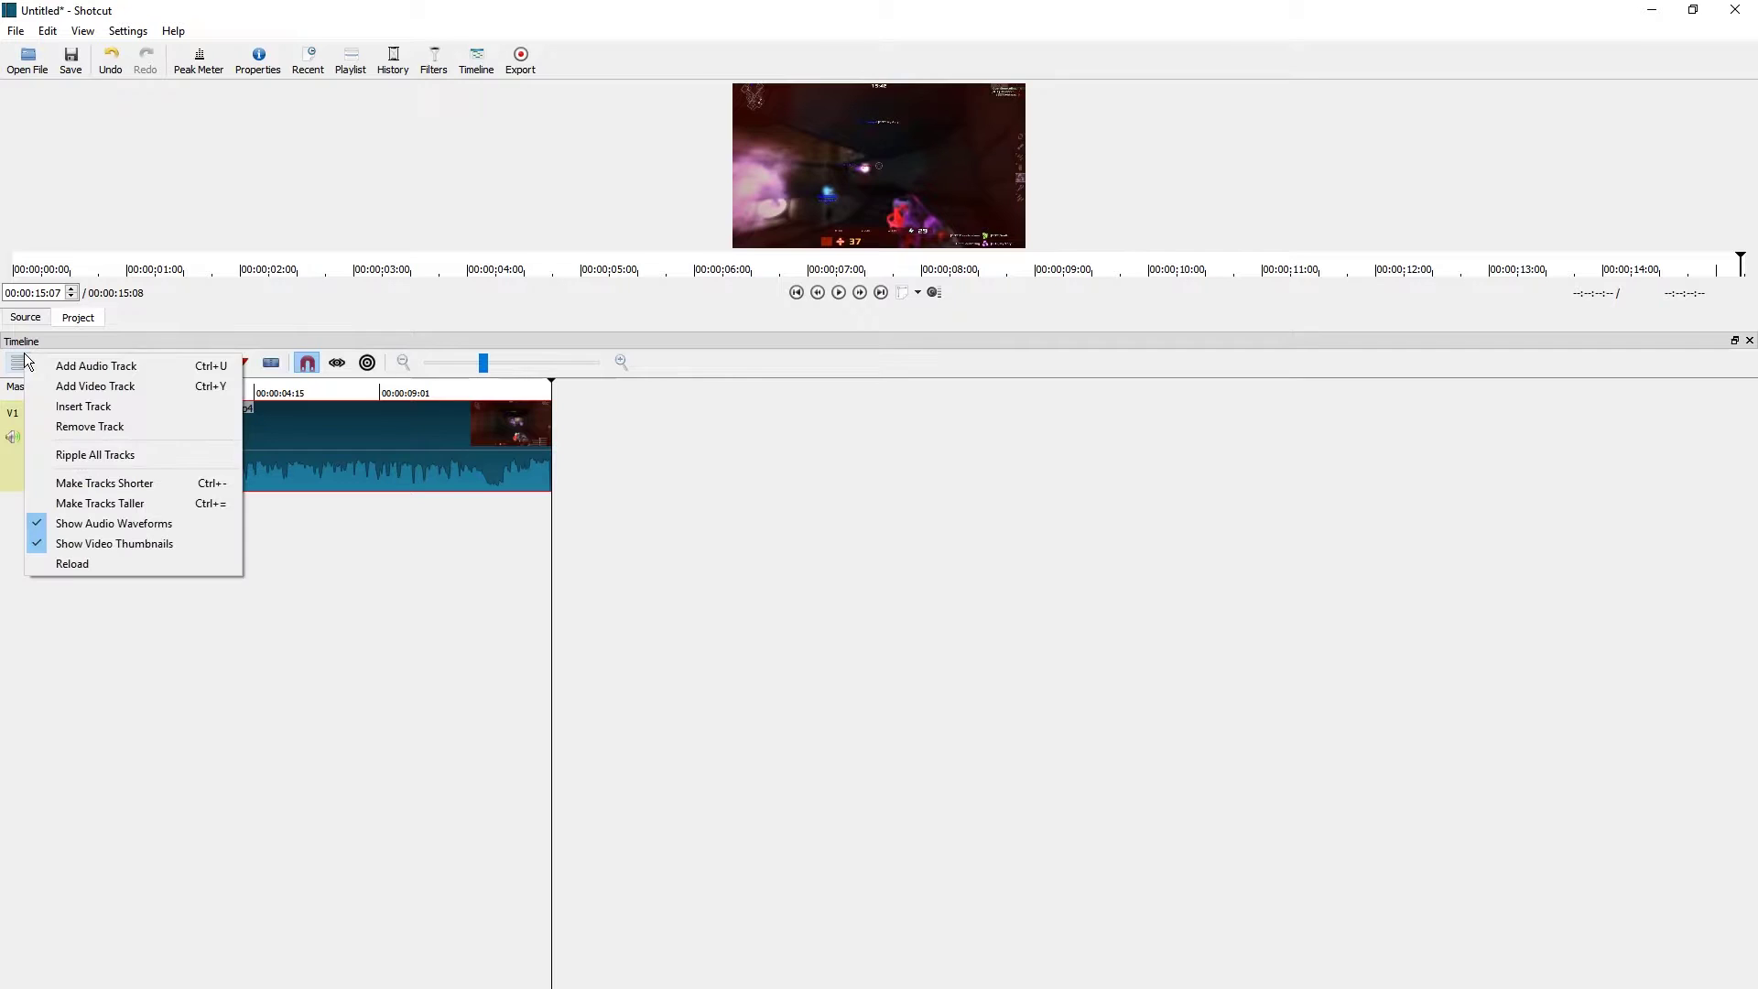
pyautogui.click(25, 384)
pyautogui.click(18, 362)
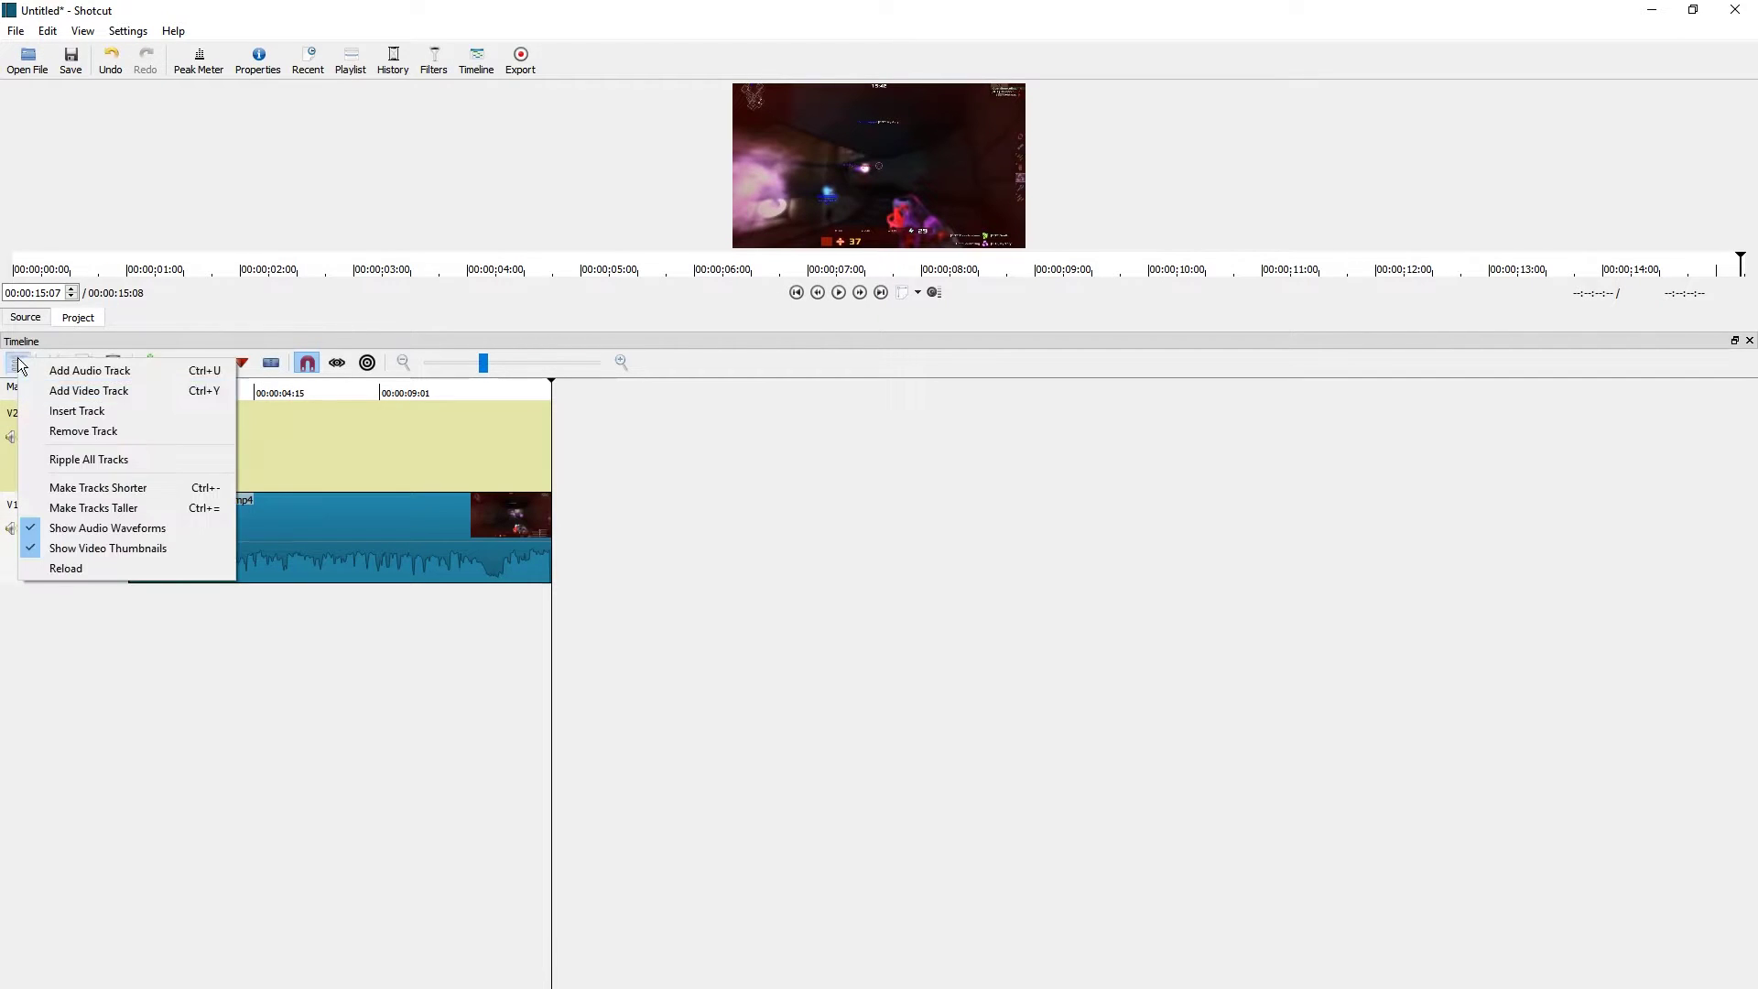
pyautogui.click(28, 408)
# Add three audio tracks to the timeline
pyautogui.click(19, 364)
pyautogui.click(41, 379)
pyautogui.click(19, 364)
pyautogui.click(27, 378)
pyautogui.click(19, 364)
pyautogui.click(28, 378)
# Overwrite a copy of X15s.mp4 onto V2 at 00:00:07:01 and insert another copy further along the track
pyautogui.click(324, 500)
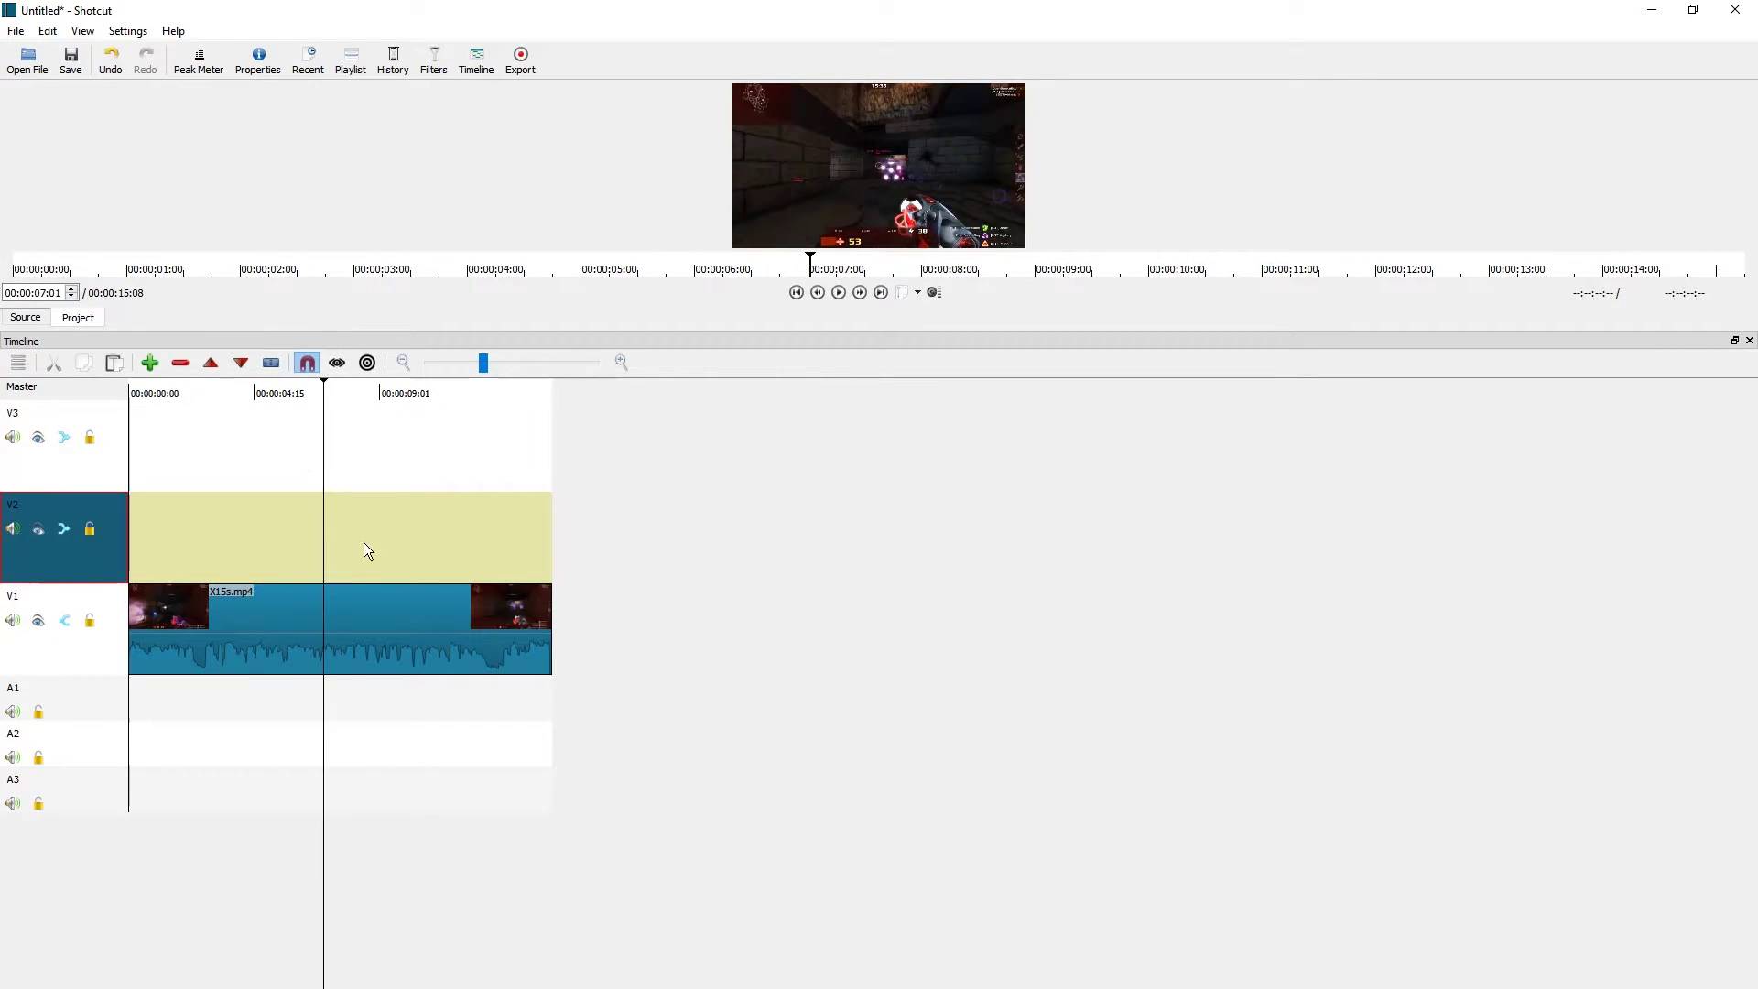
pyautogui.press('b')
pyautogui.click(613, 522)
pyautogui.press('v')
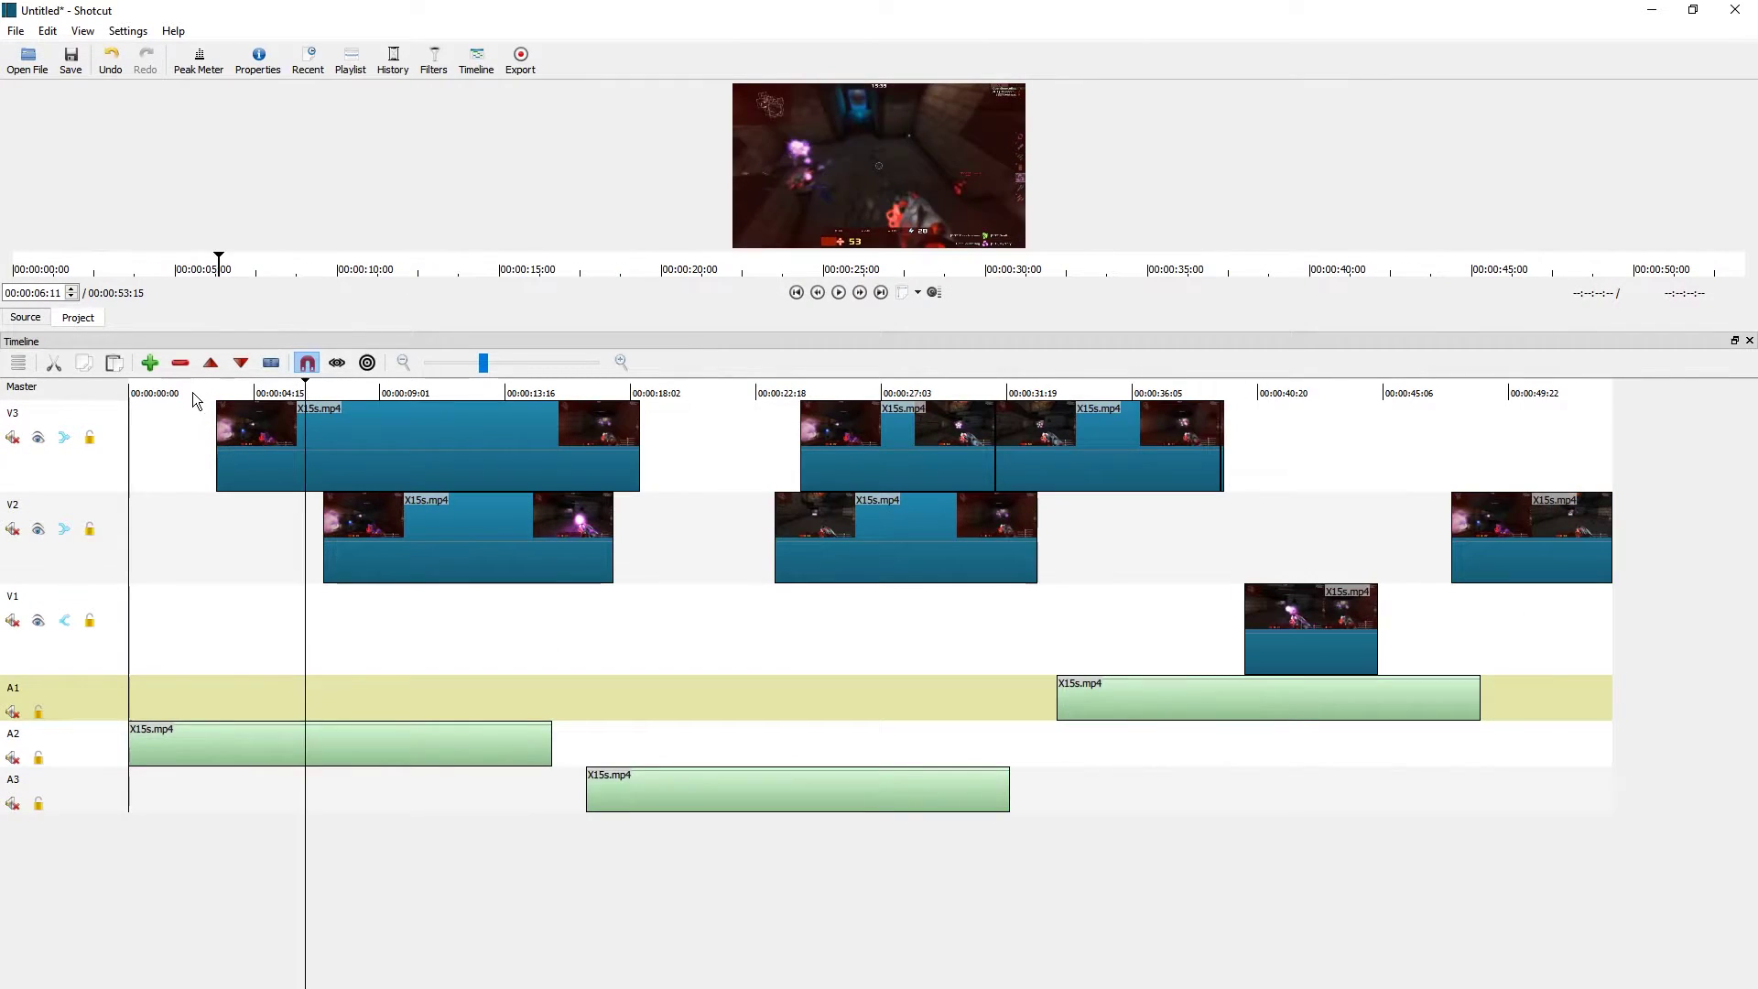
# Add a new video track above the V3 track using the timeline's track commands
pyautogui.moveTo(192, 392); pyautogui.dragTo(82, 387)
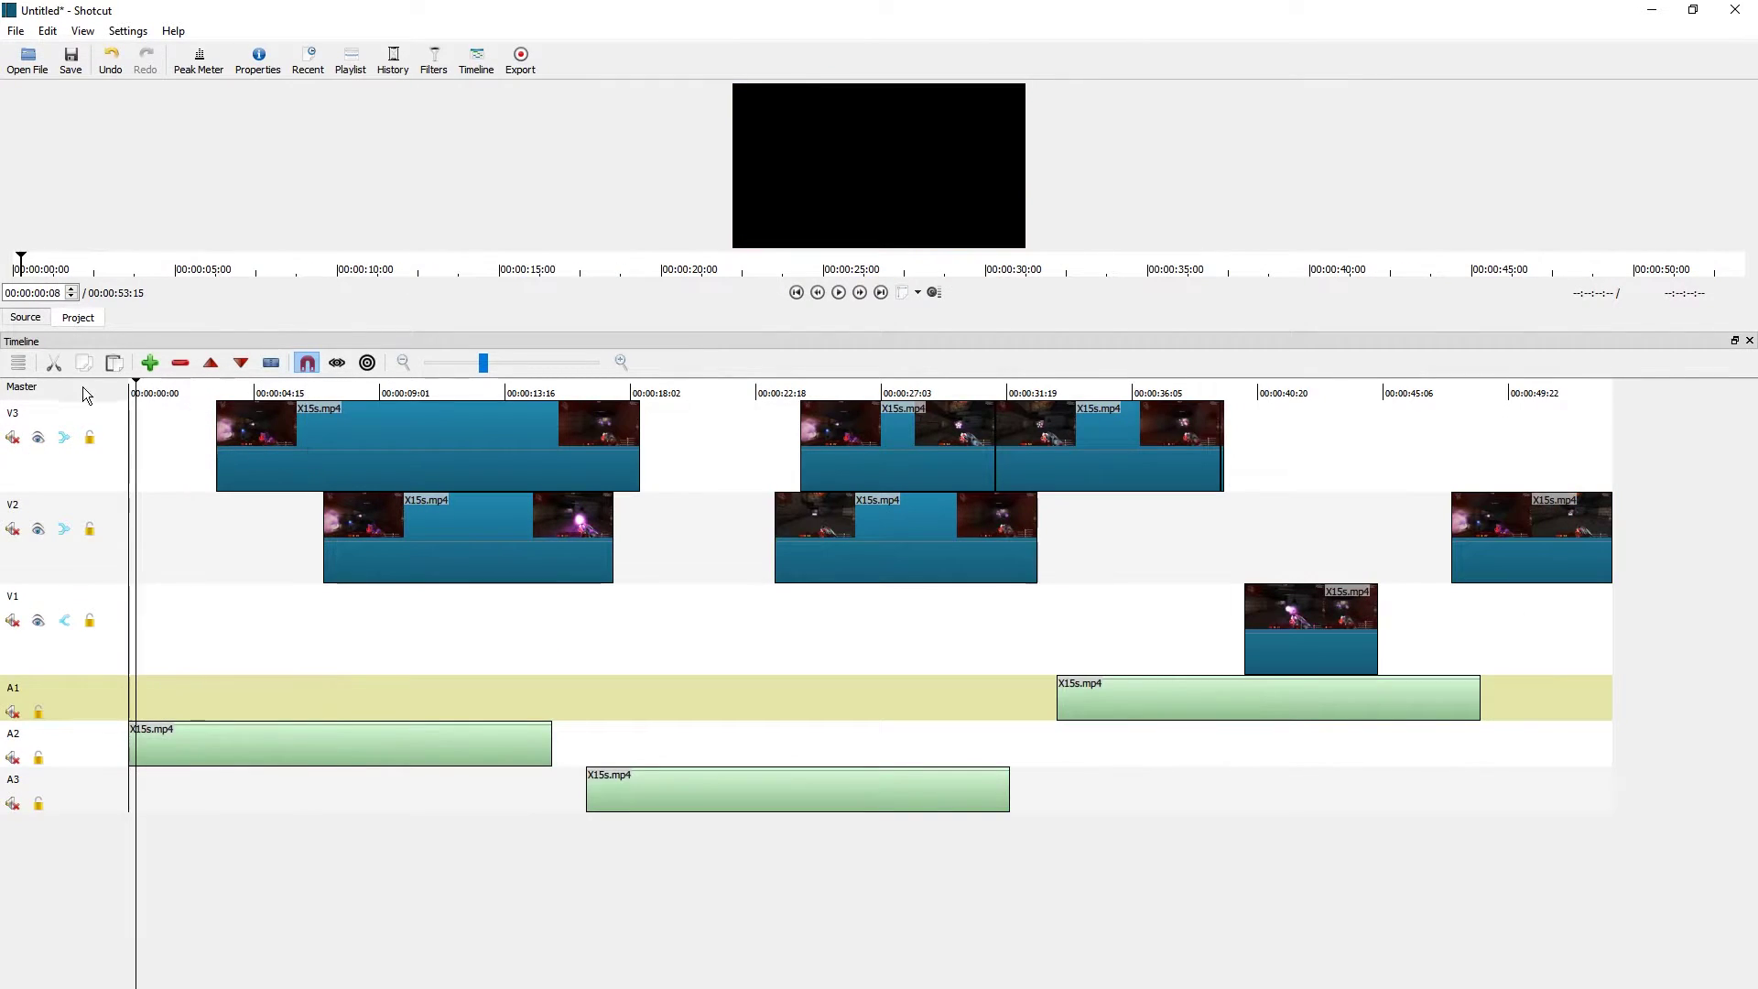
pyautogui.click(172, 416)
pyautogui.rightClick(94, 475)
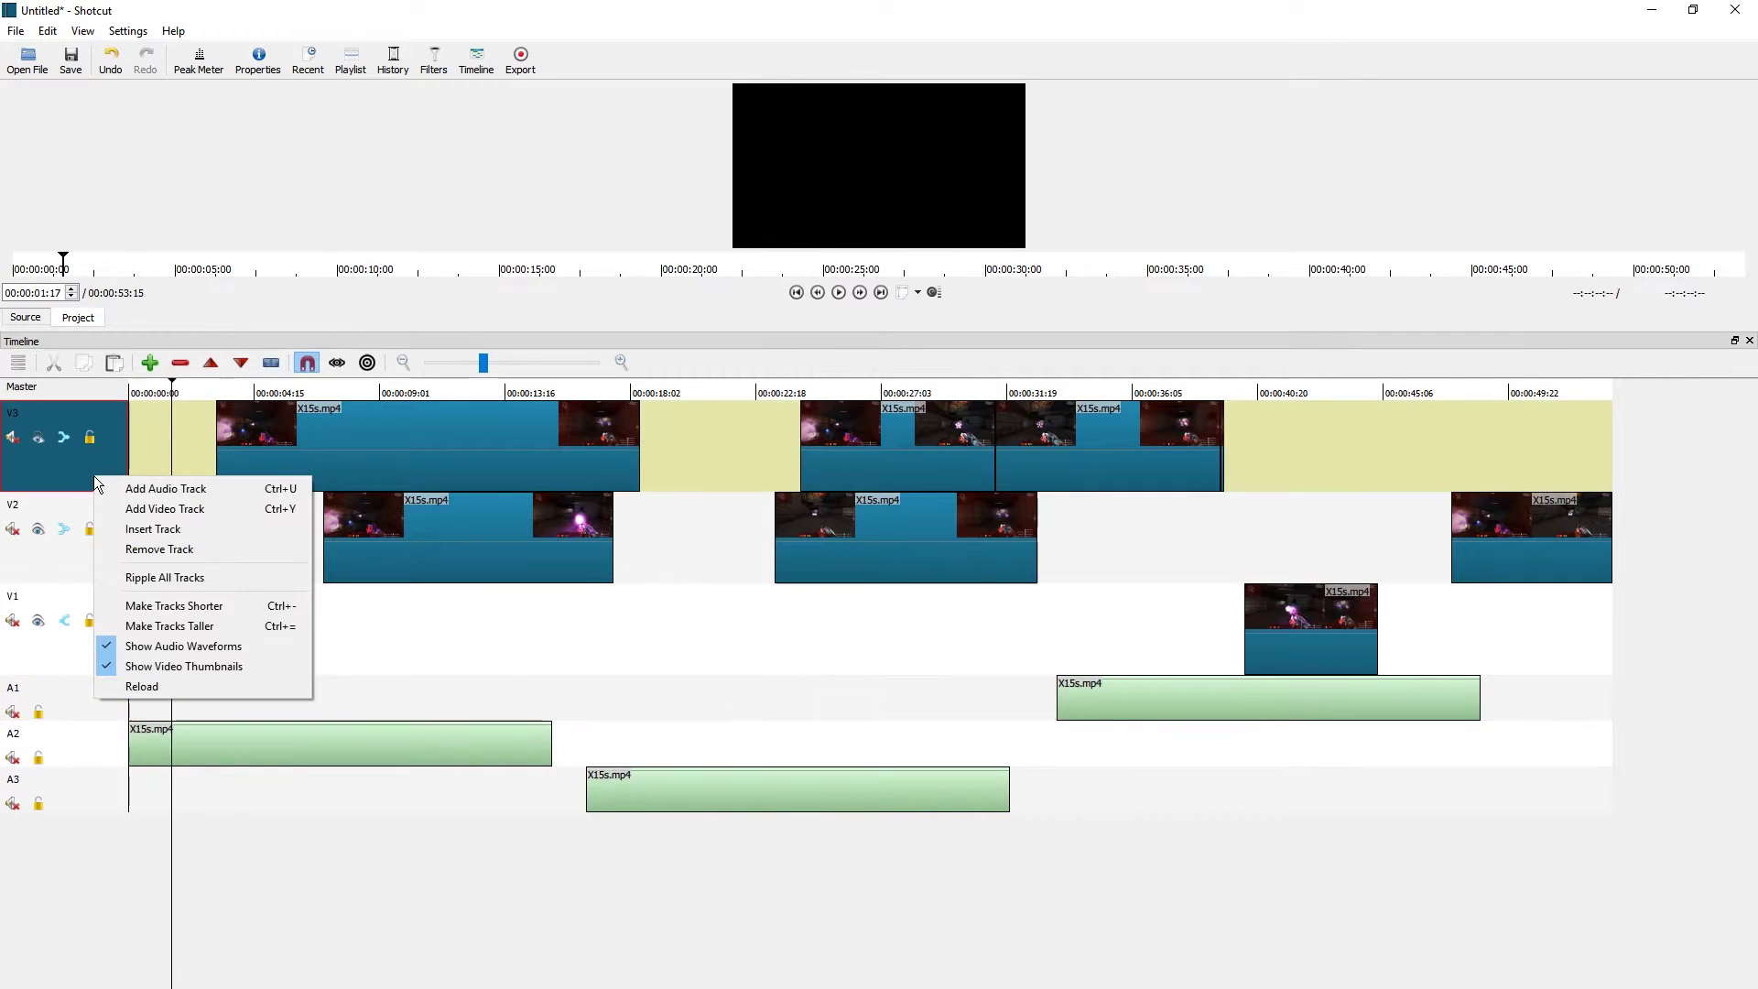
pyautogui.press('Escape')
pyautogui.click(19, 362)
pyautogui.click(24, 366)
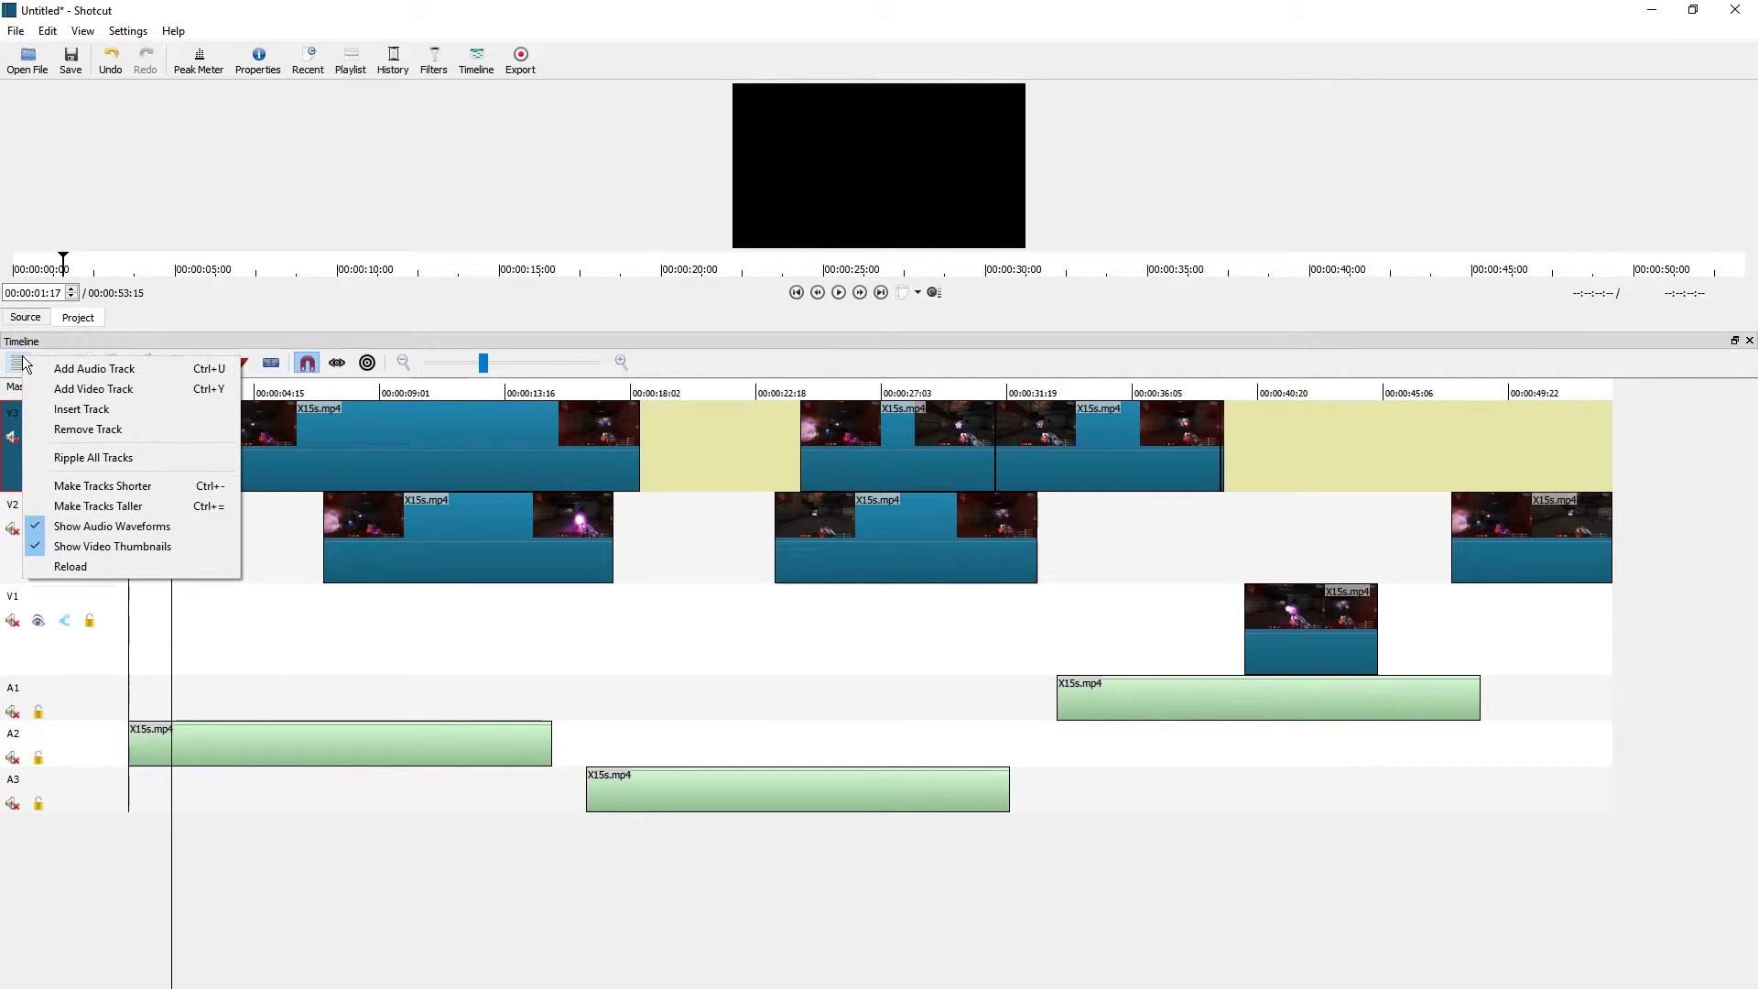
pyautogui.click(157, 389)
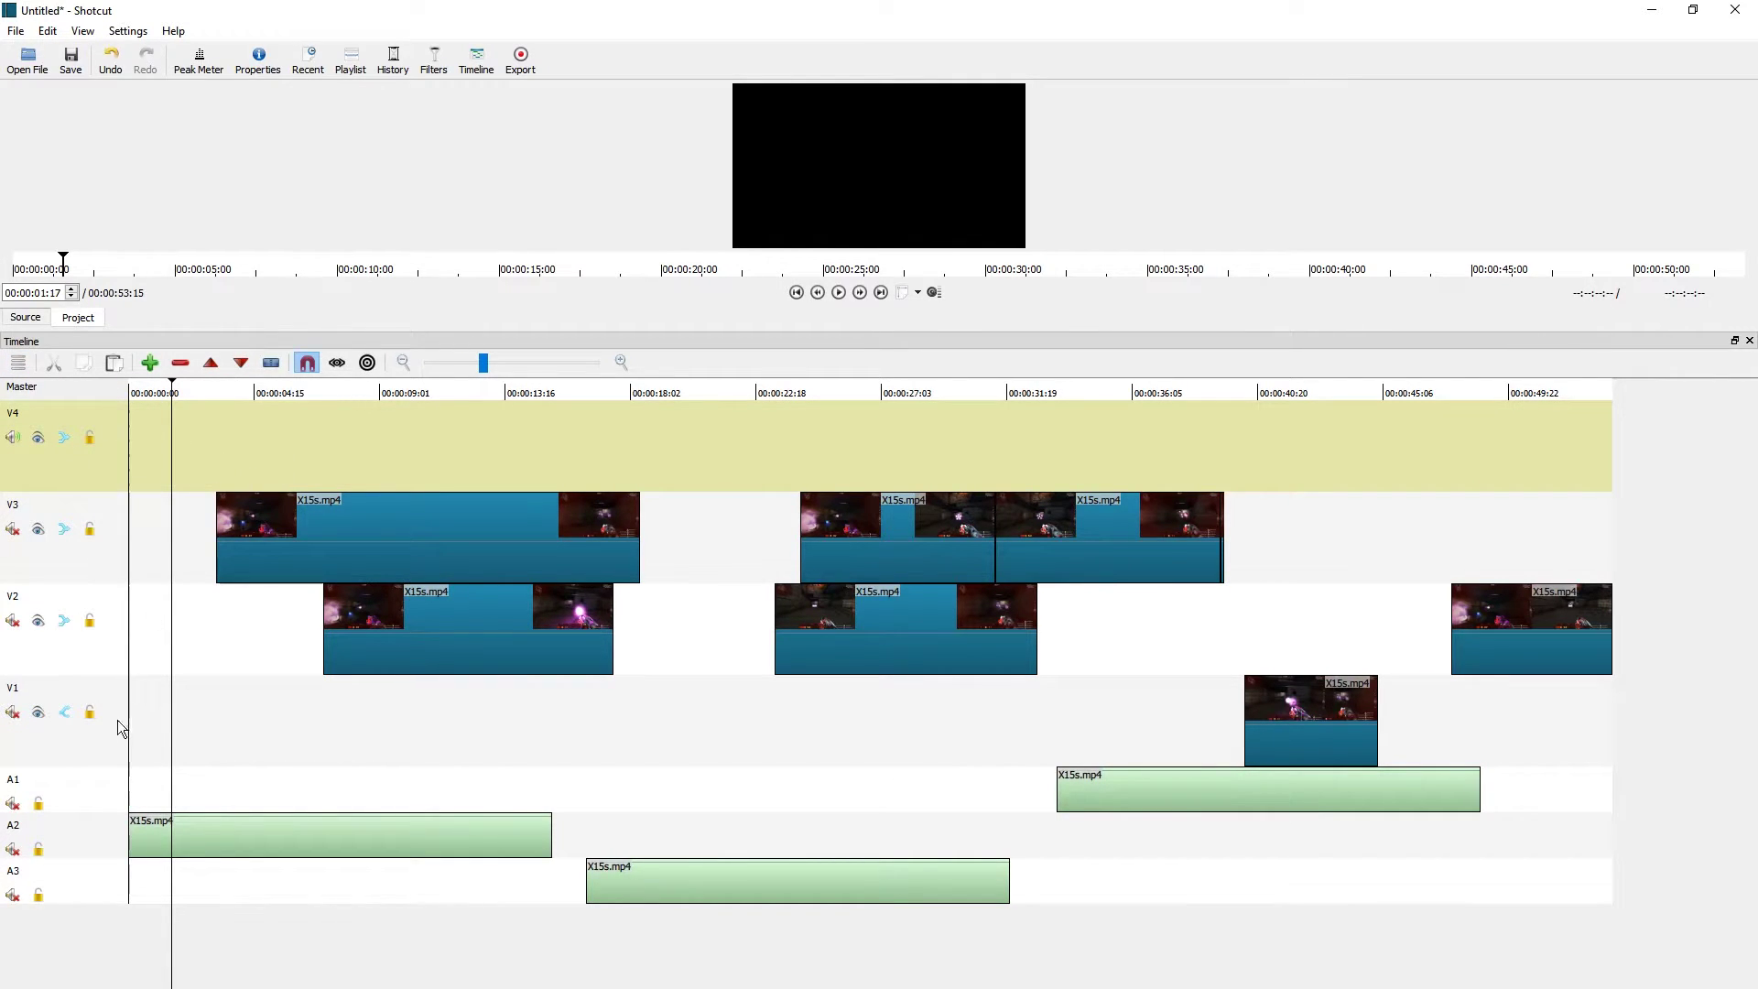
# Try inserting a video track directly above V1, and undo the last two track additions
pyautogui.rightClick(95, 754)
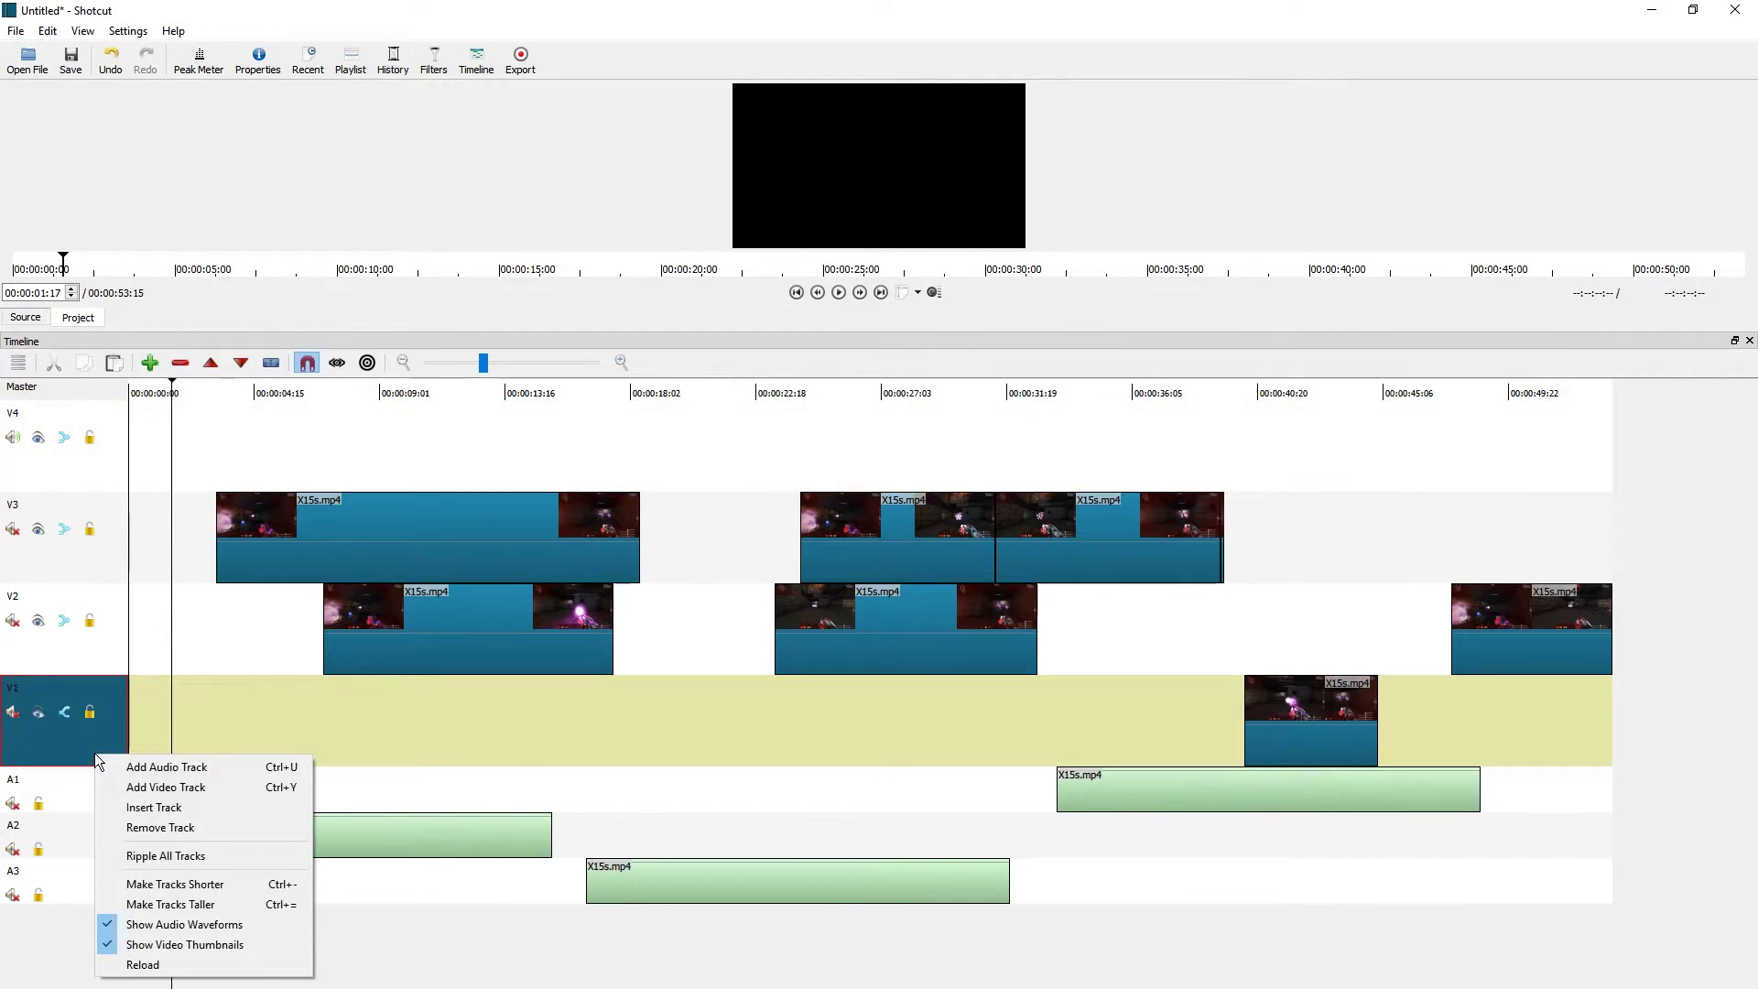
pyautogui.click(183, 812)
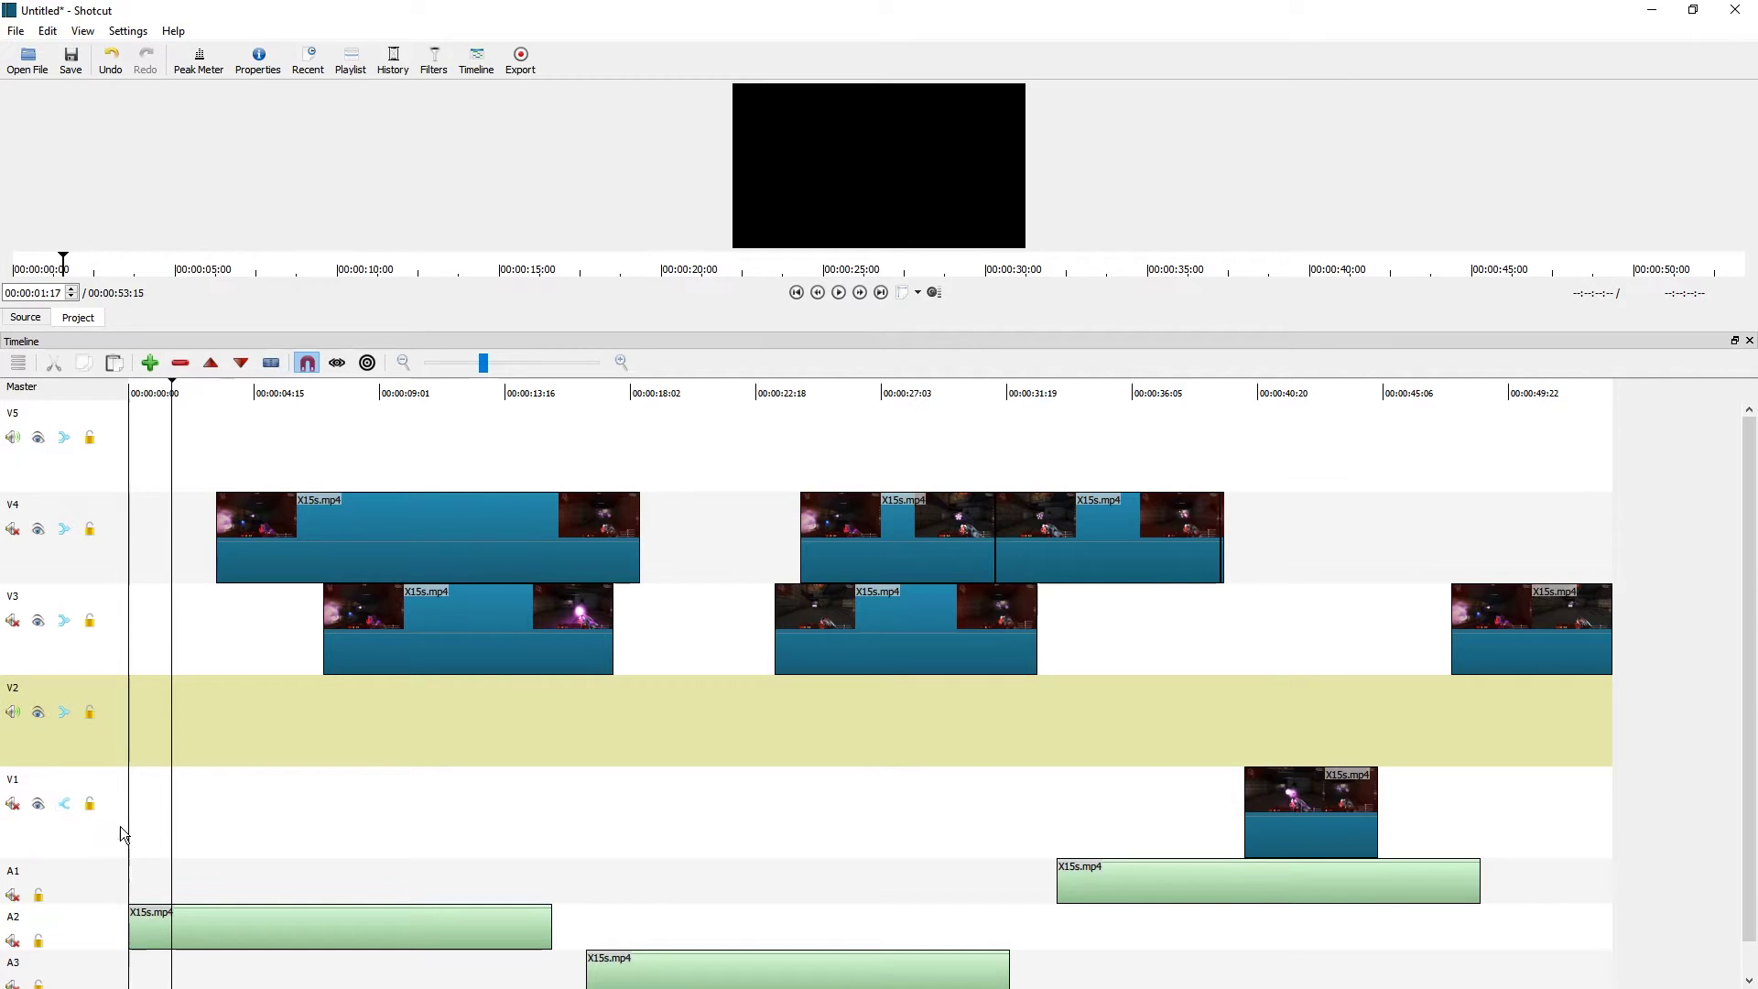
pyautogui.doubleClick(12, 780)
pyautogui.hotkey('ctrl', 'z')
pyautogui.hotkey('ctrl', 'z')
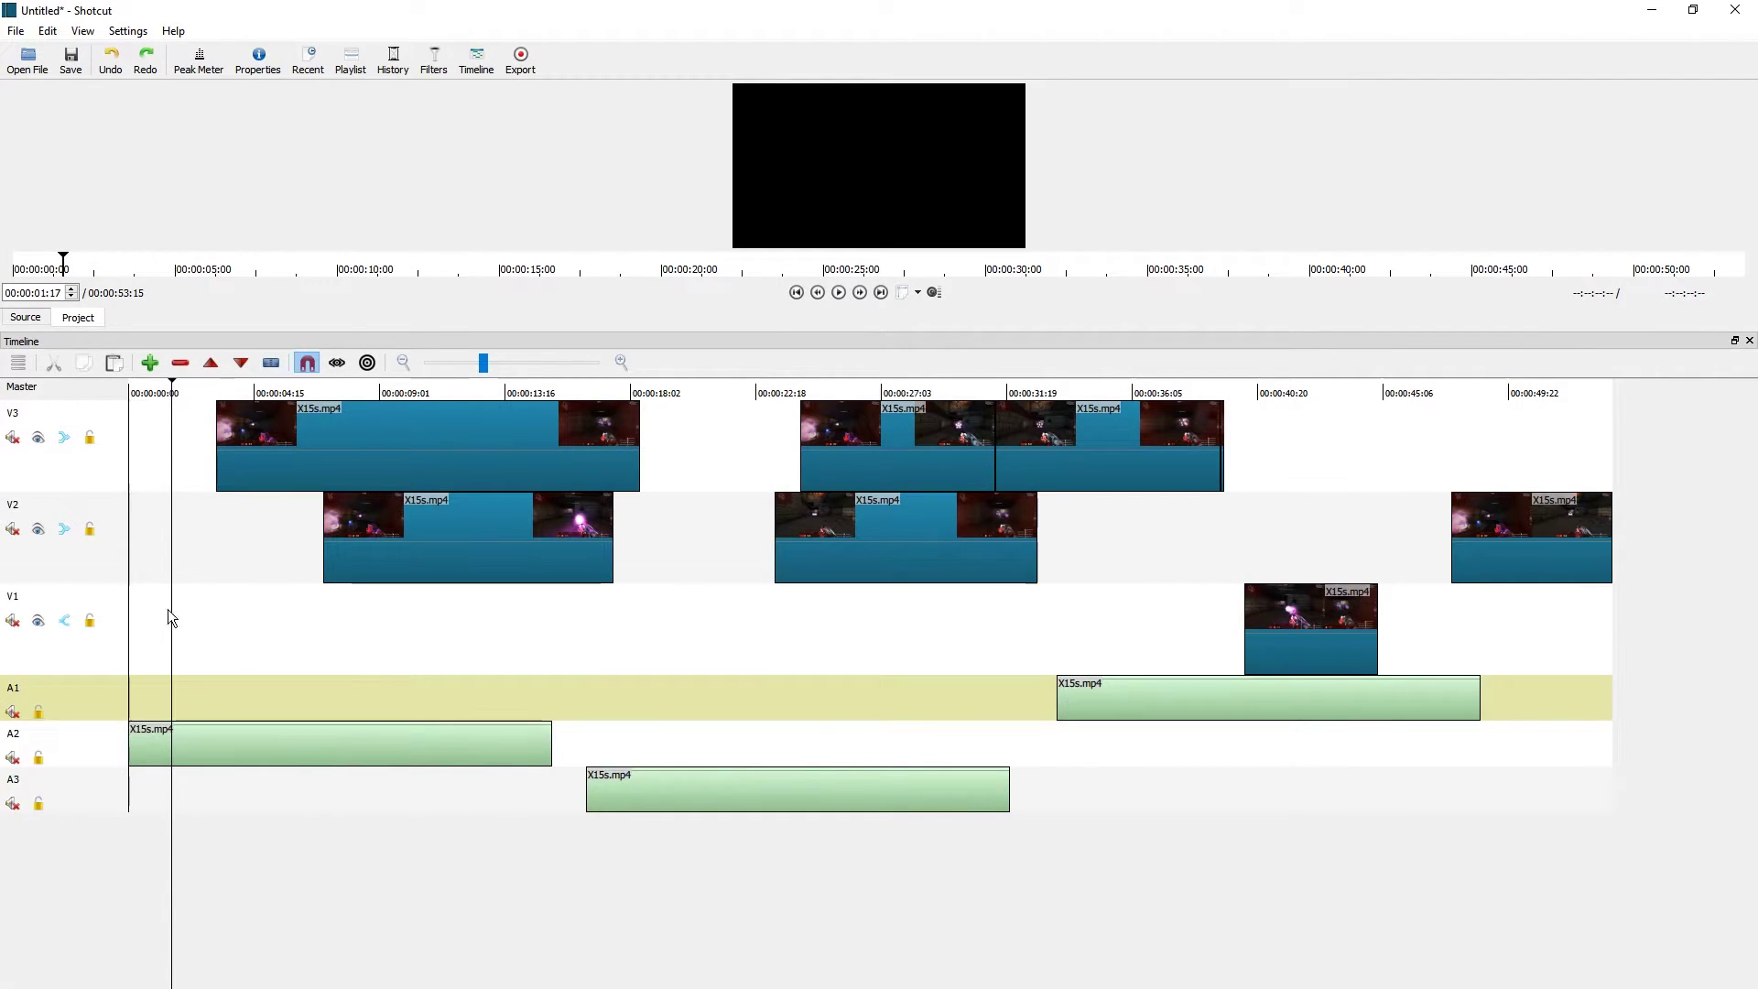
# Try inserting an audio track above A1 and adding a track with A3 selected, undoing each addition
pyautogui.rightClick(89, 689)
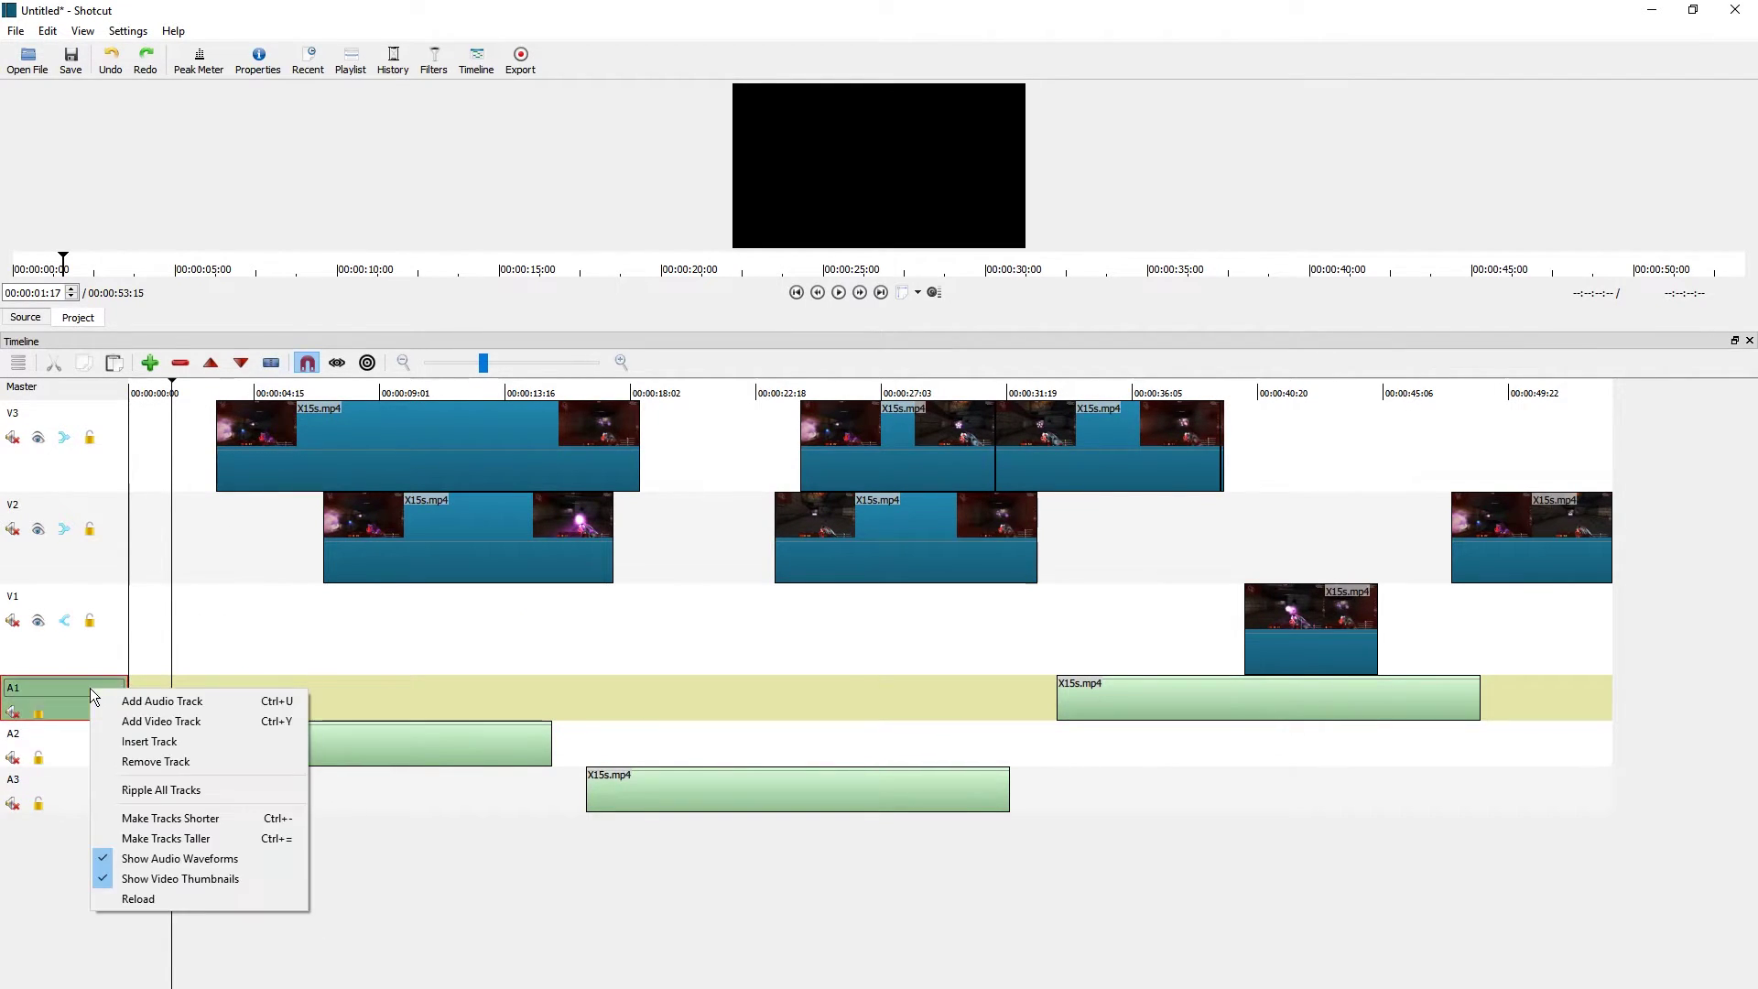
pyautogui.click(176, 742)
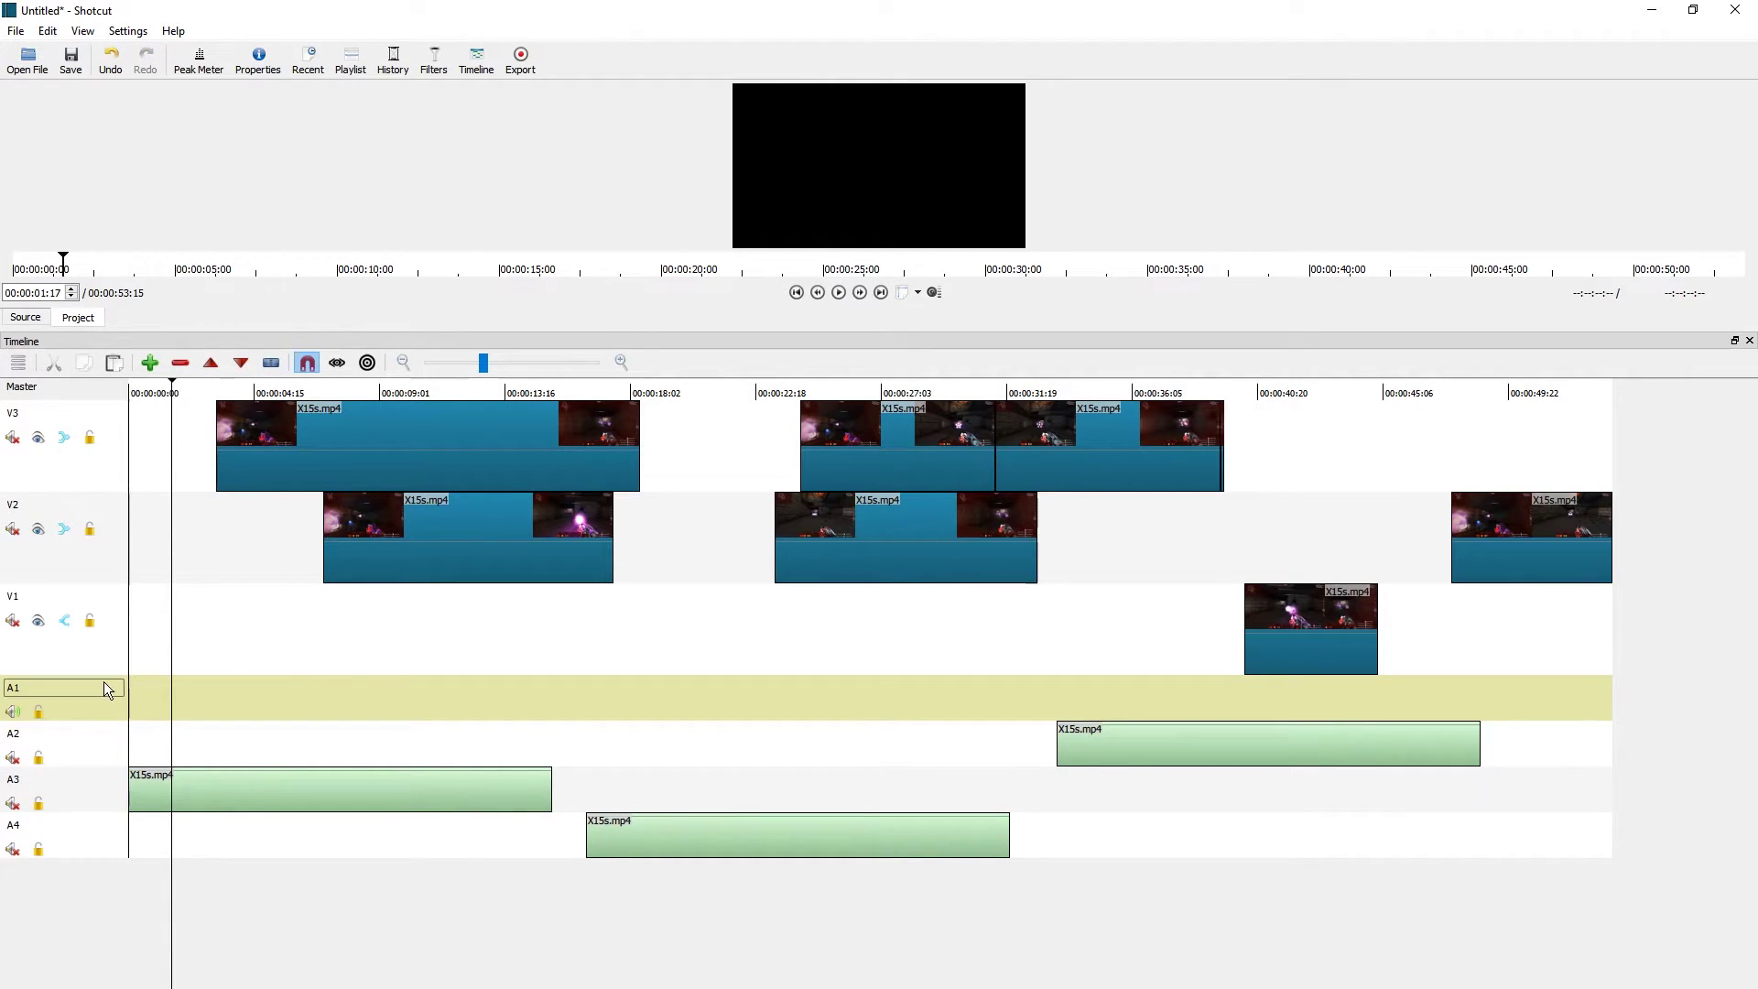
pyautogui.hotkey('ctrl', 'z')
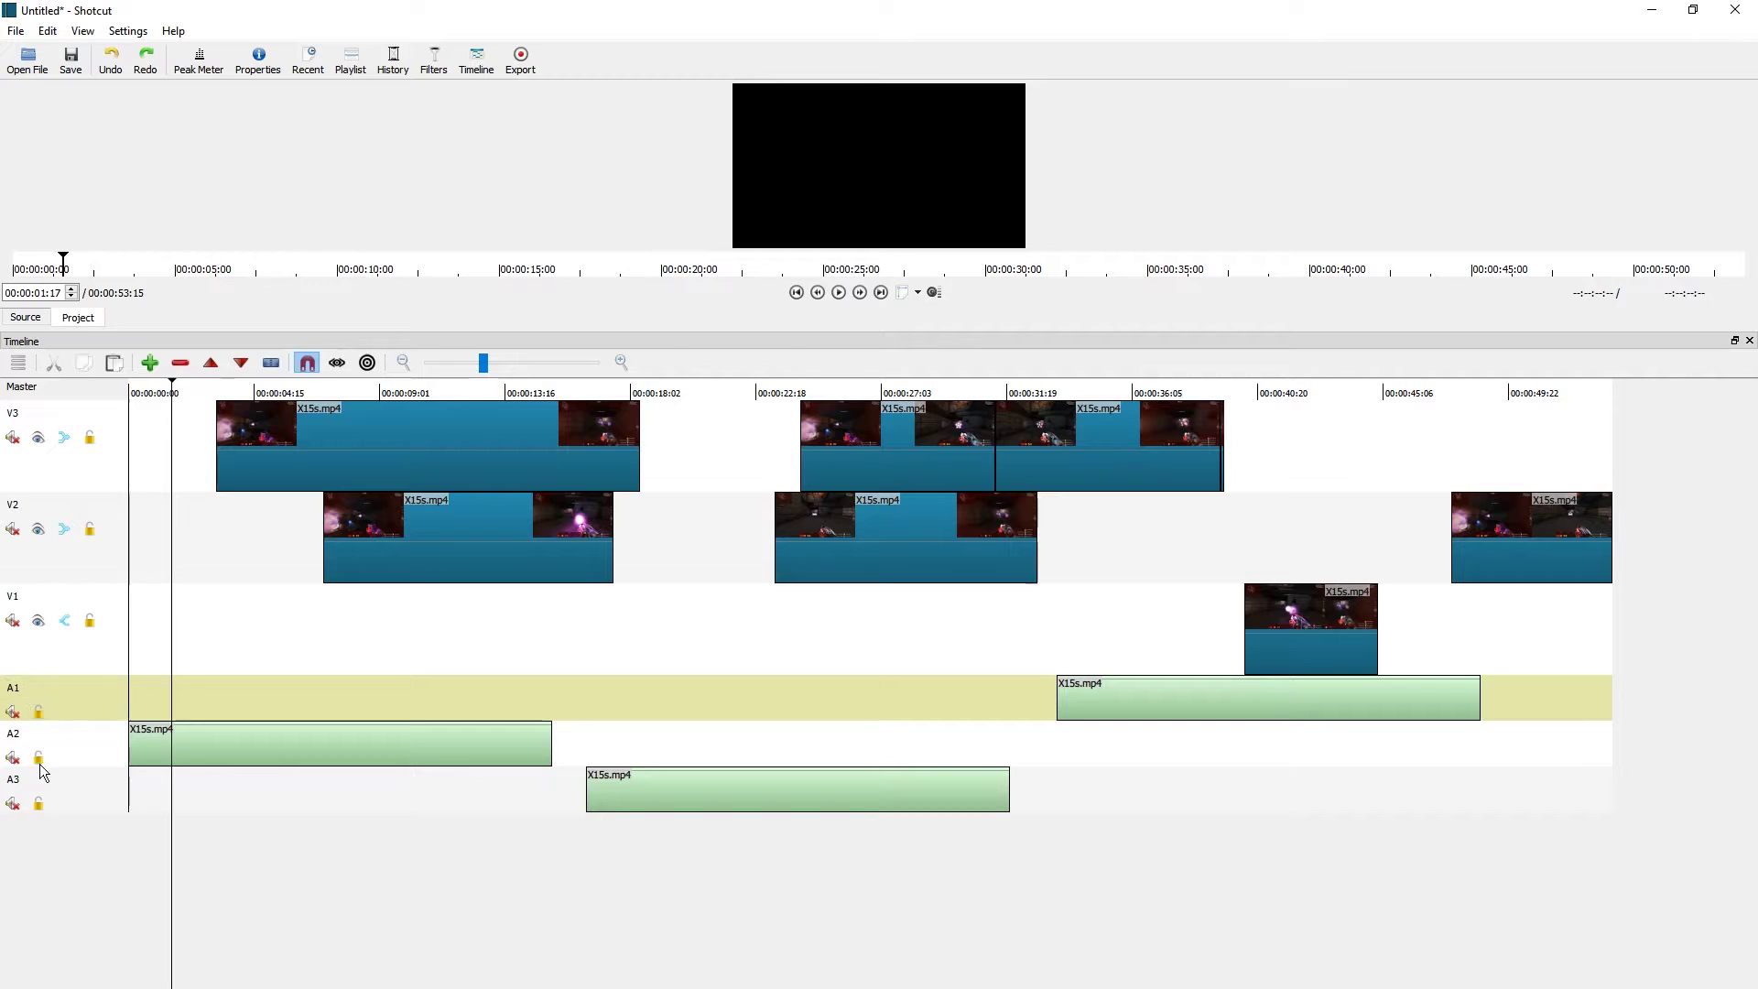
pyautogui.rightClick(84, 792)
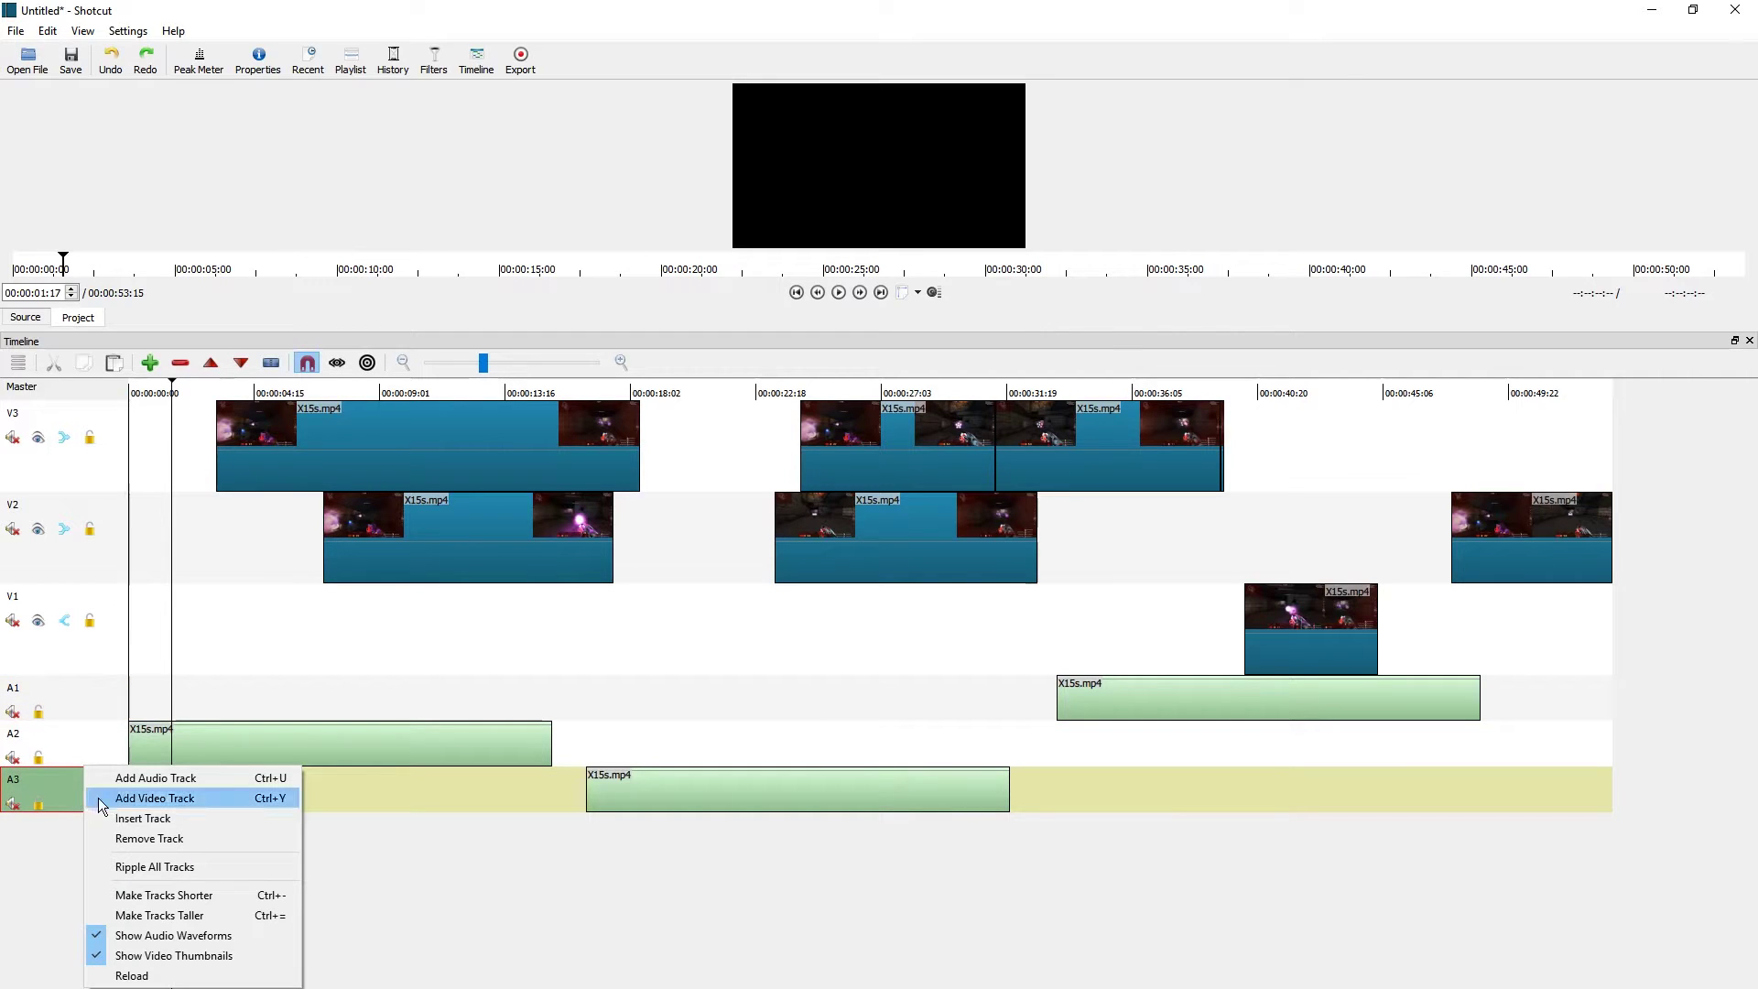
pyautogui.click(181, 785)
pyautogui.hotkey('ctrl', 'z')
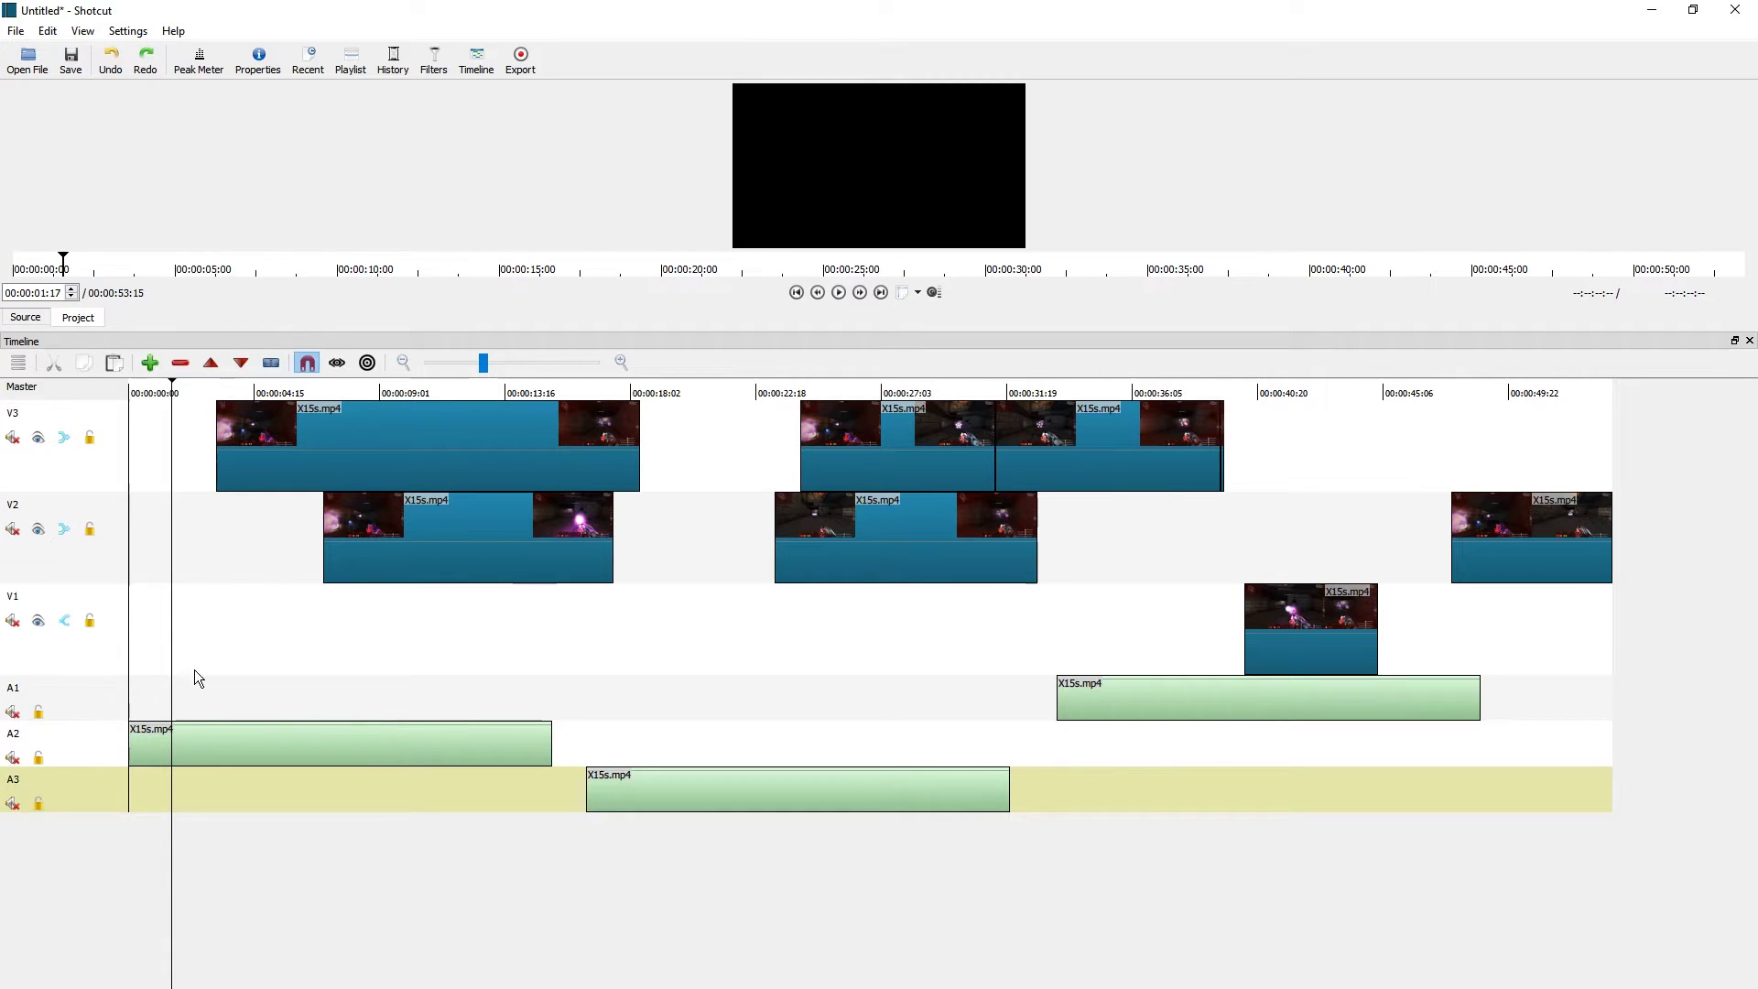
# Add a new video track above V3 using the timeline's track commands
pyautogui.click(77, 545)
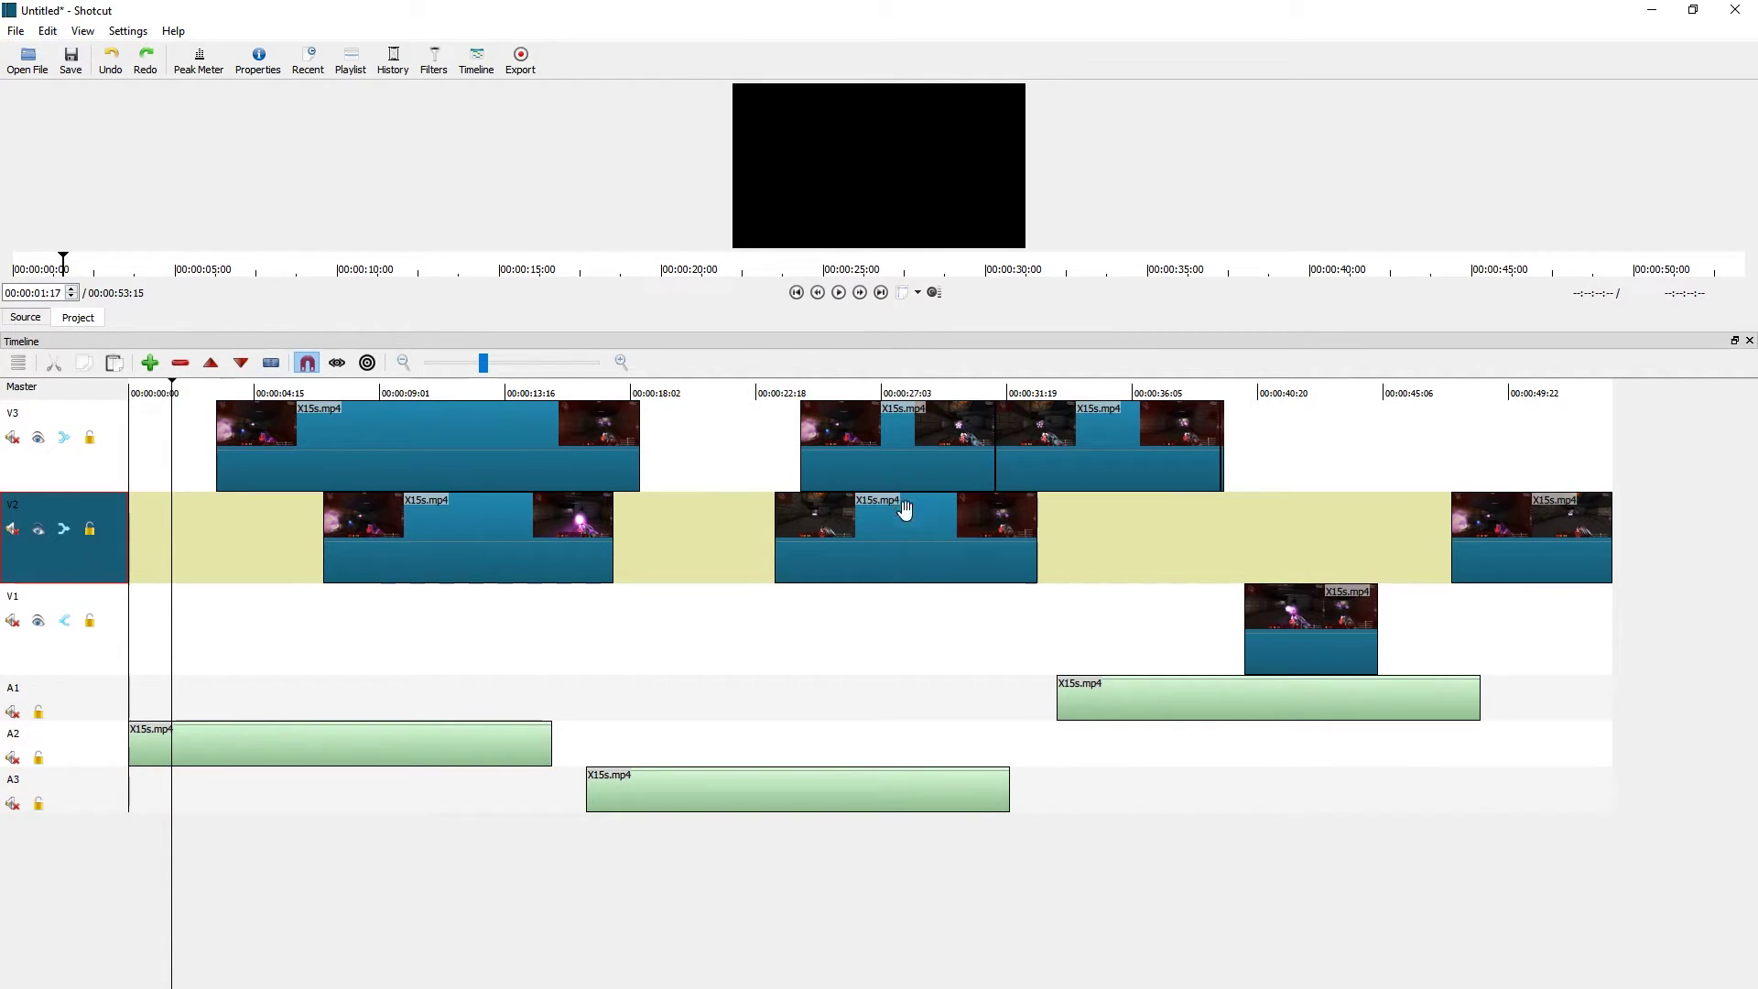
pyautogui.click(855, 513)
pyautogui.moveTo(1286, 522); pyautogui.dragTo(234, 578)
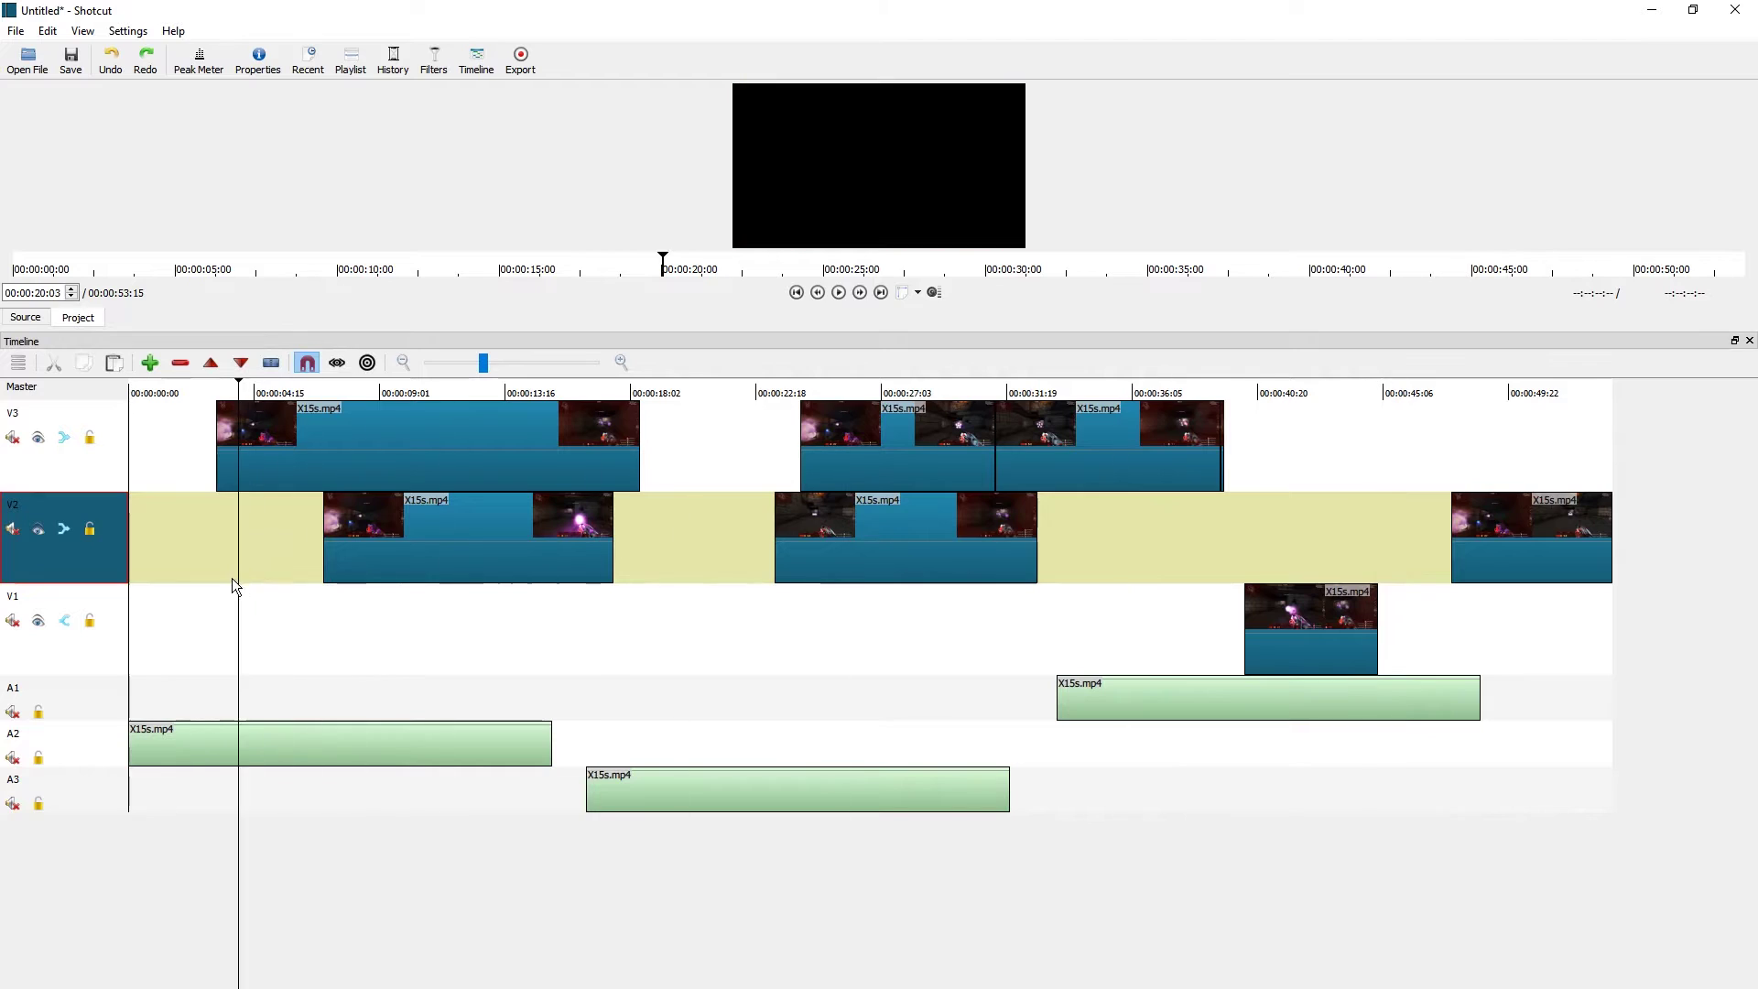
pyautogui.click(60, 654)
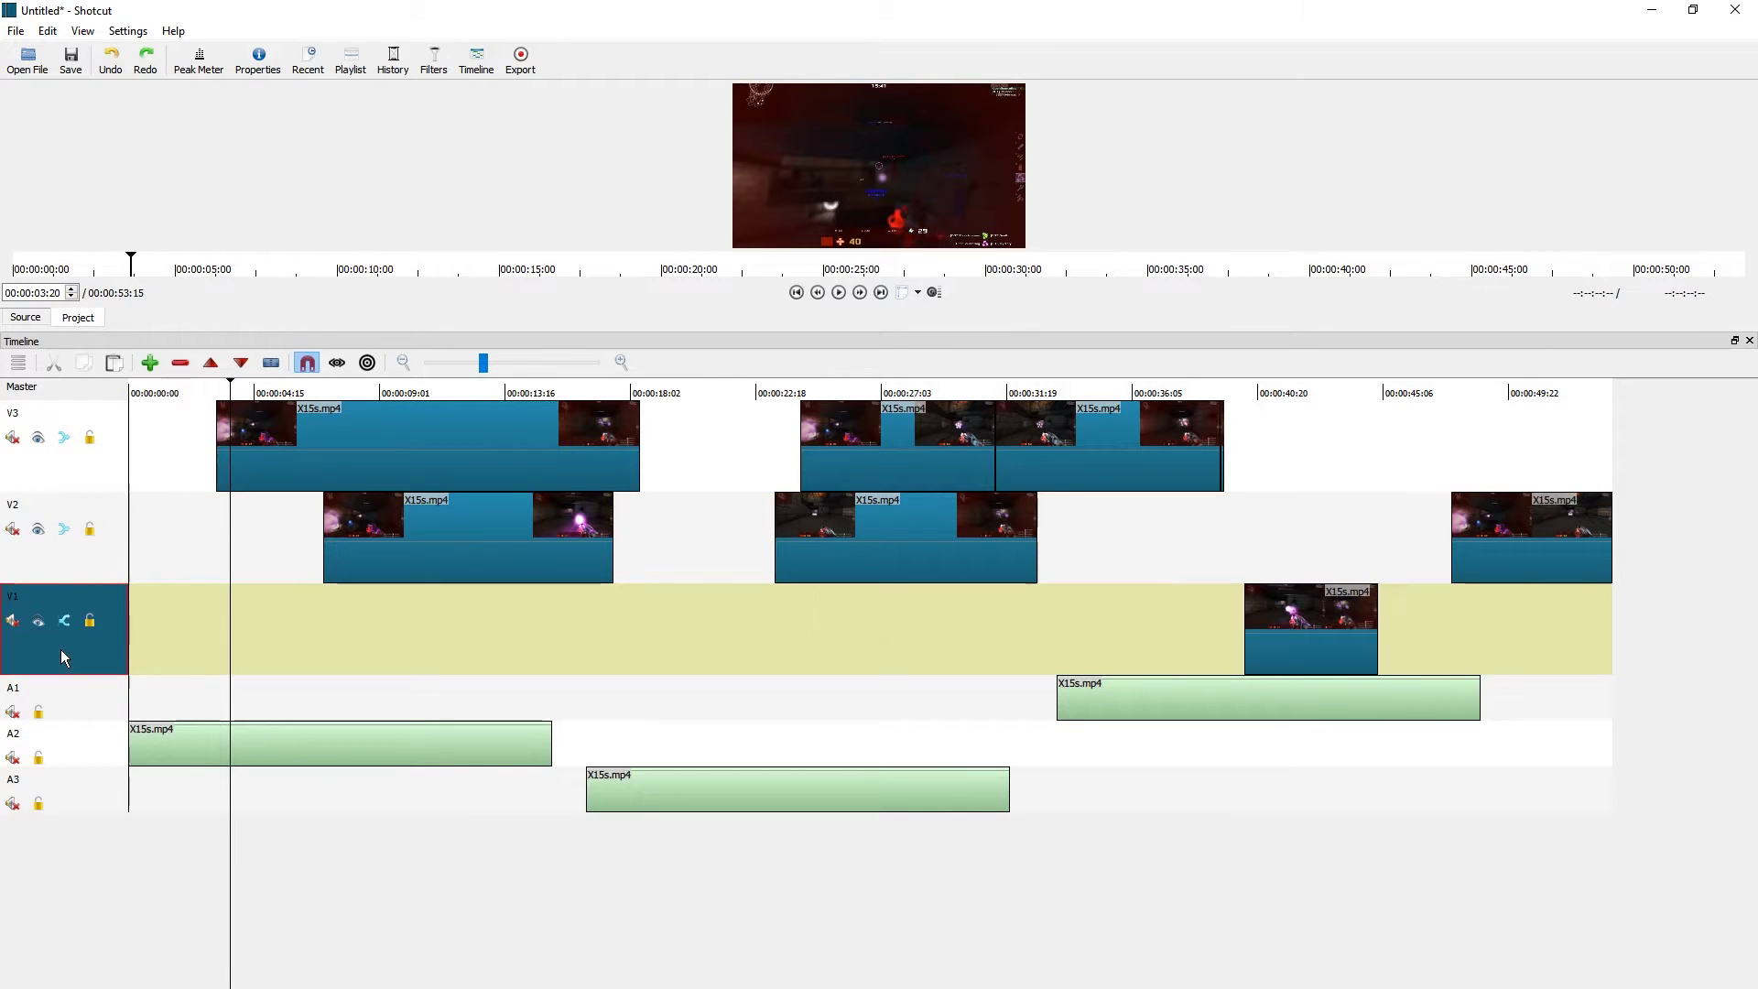
pyautogui.rightClick(86, 466)
pyautogui.click(196, 497)
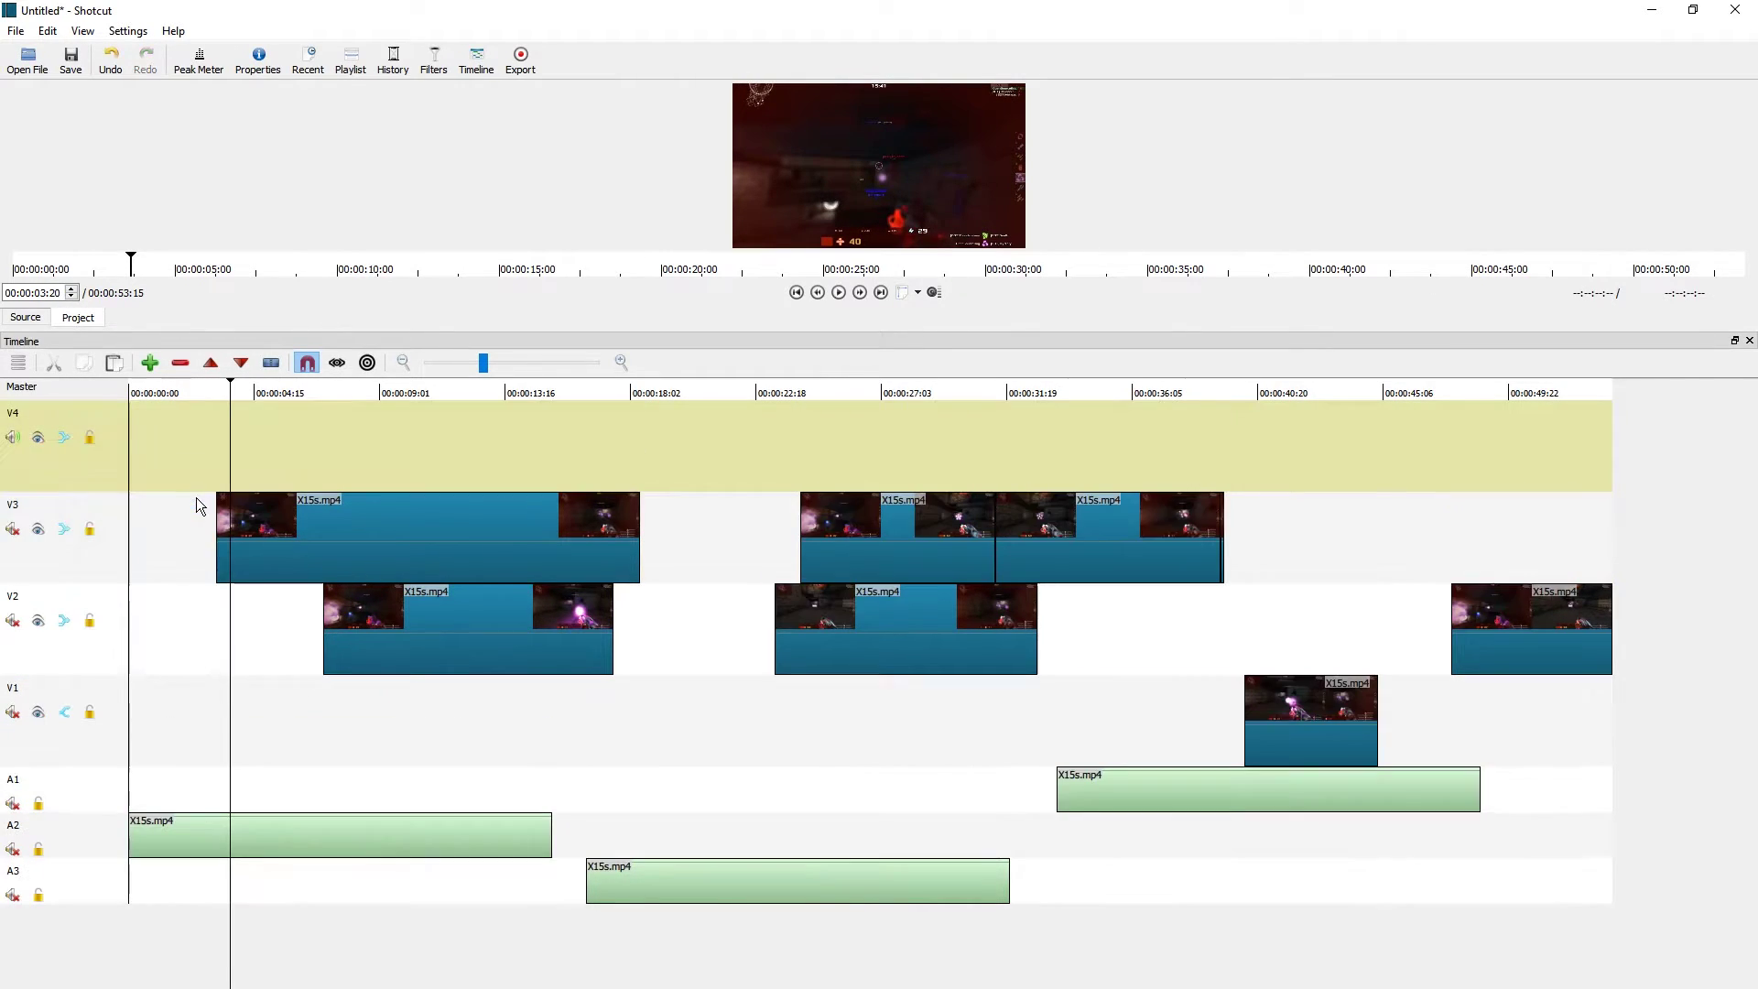
# Examine the individual X15s.mp4 clips and the gaps between them along the V2 track
pyautogui.click(582, 642)
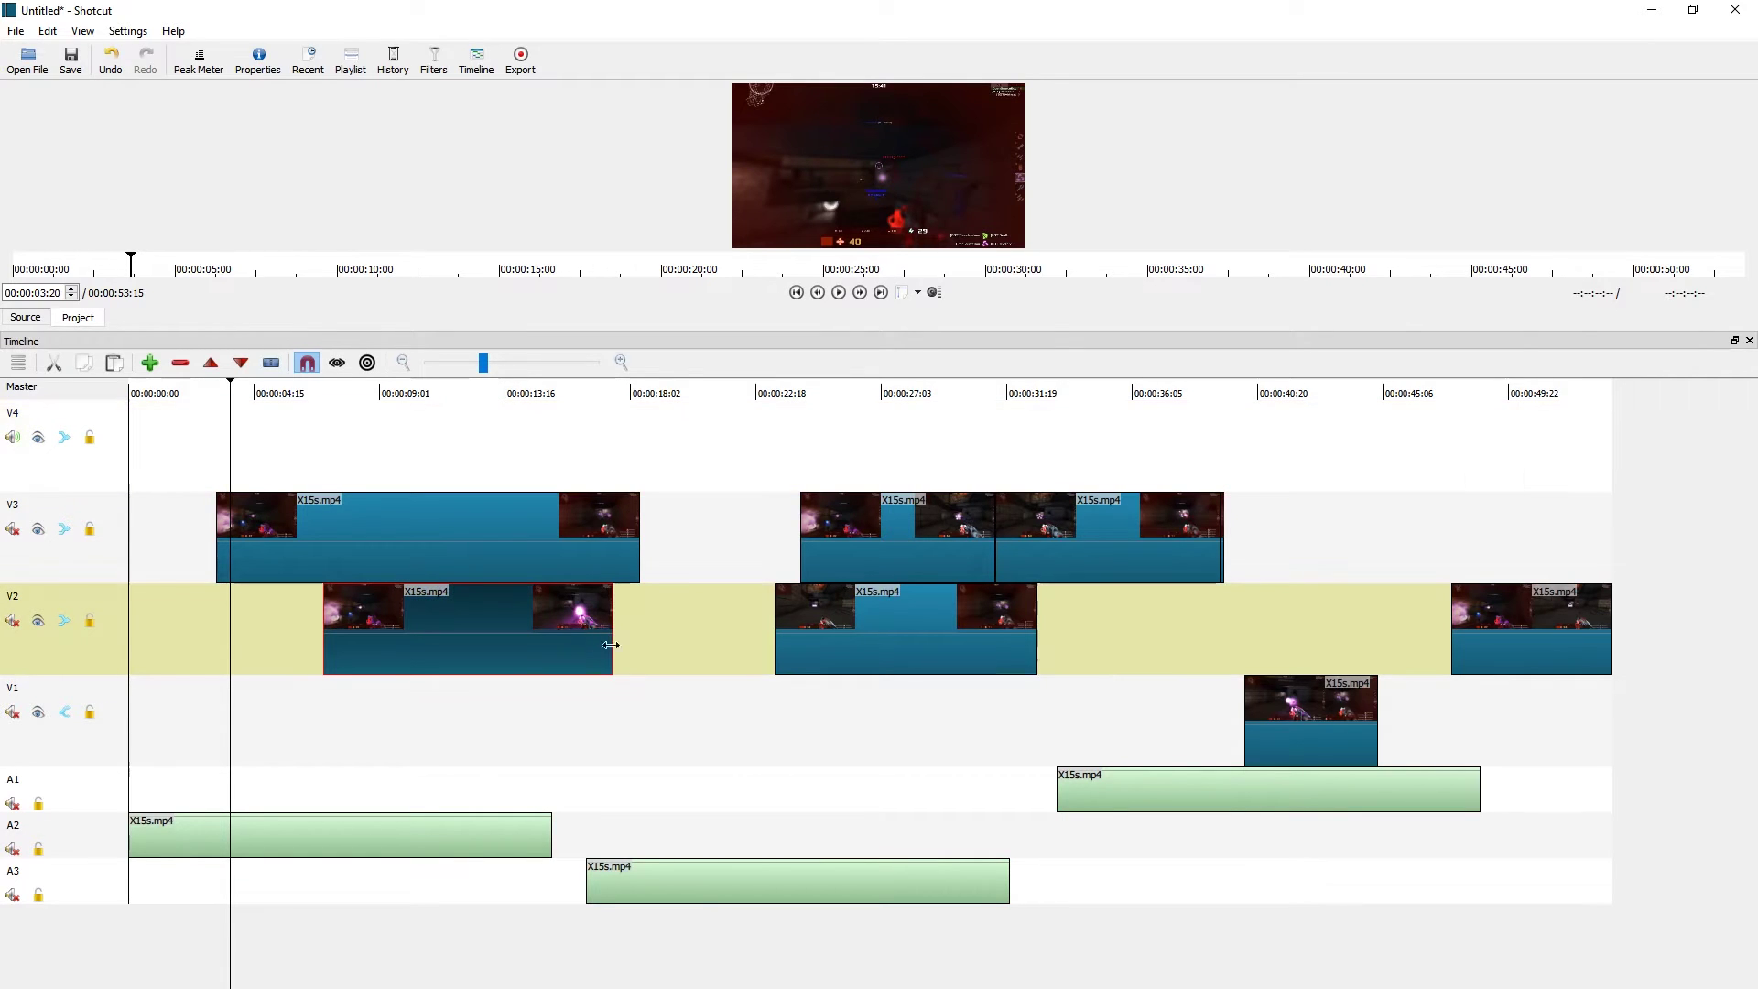
pyautogui.click(903, 644)
pyautogui.moveTo(1041, 643); pyautogui.dragTo(1567, 636)
pyautogui.click(1564, 637)
pyautogui.click(926, 659)
pyautogui.click(393, 659)
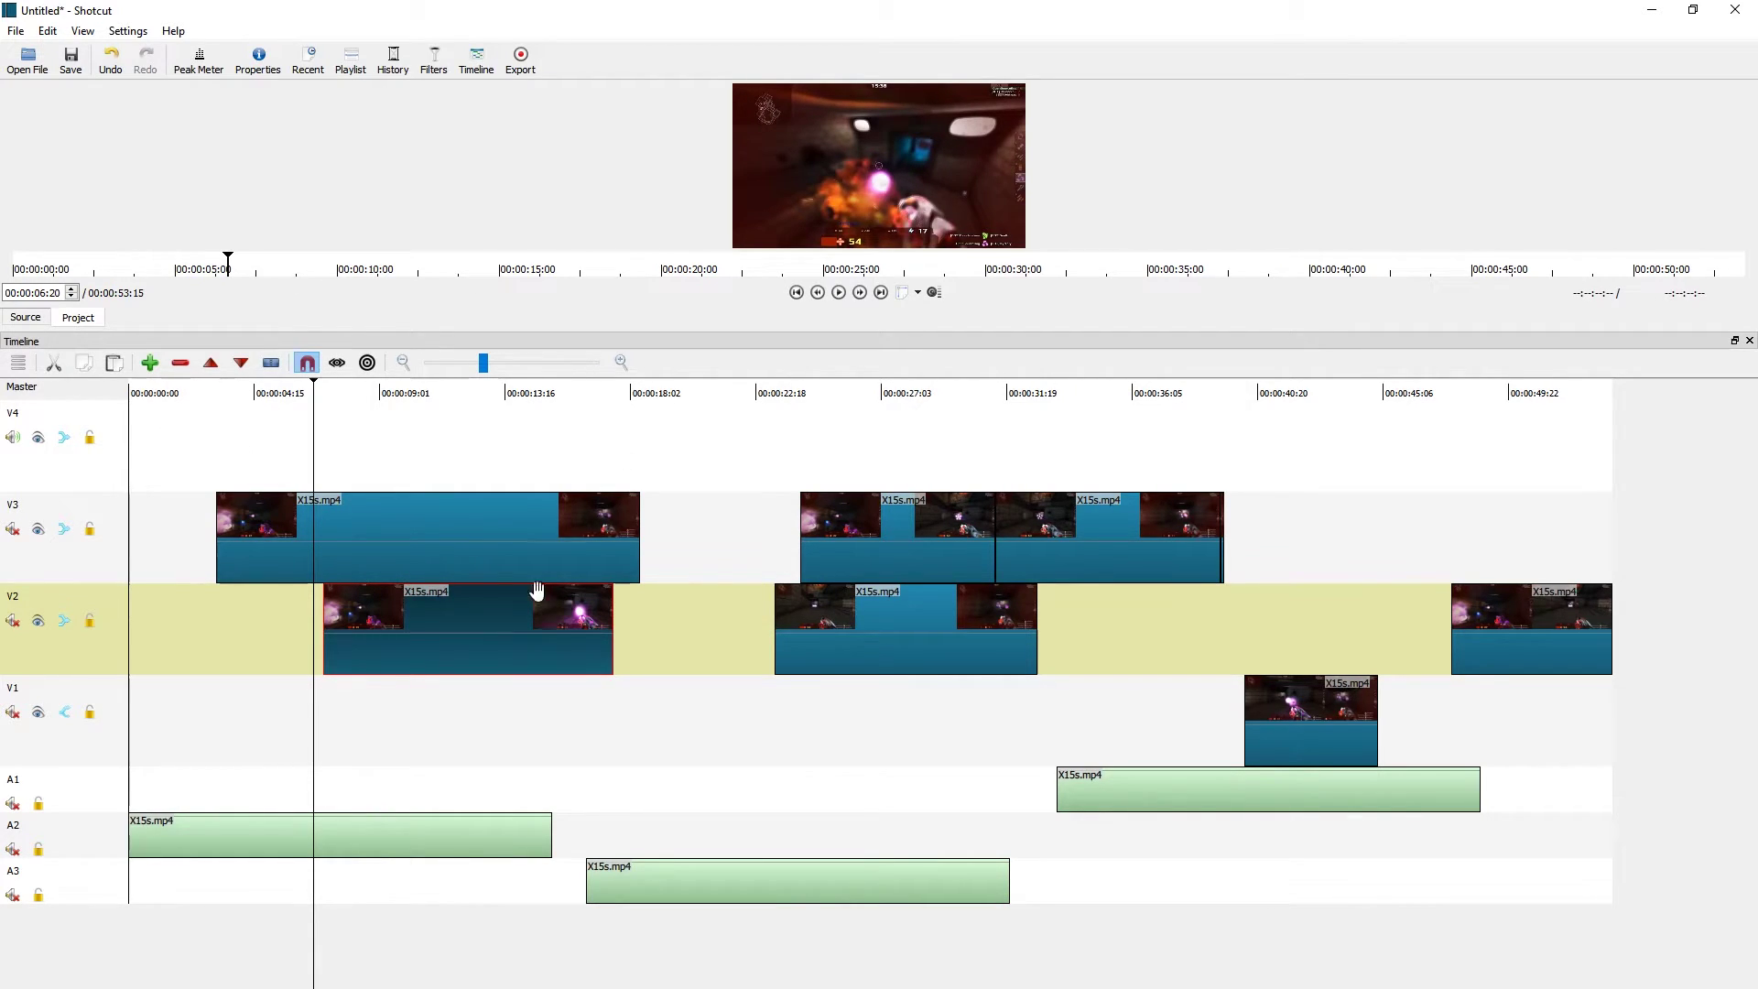
pyautogui.click(394, 619)
pyautogui.click(1060, 646)
pyautogui.click(1128, 634)
pyautogui.click(1564, 624)
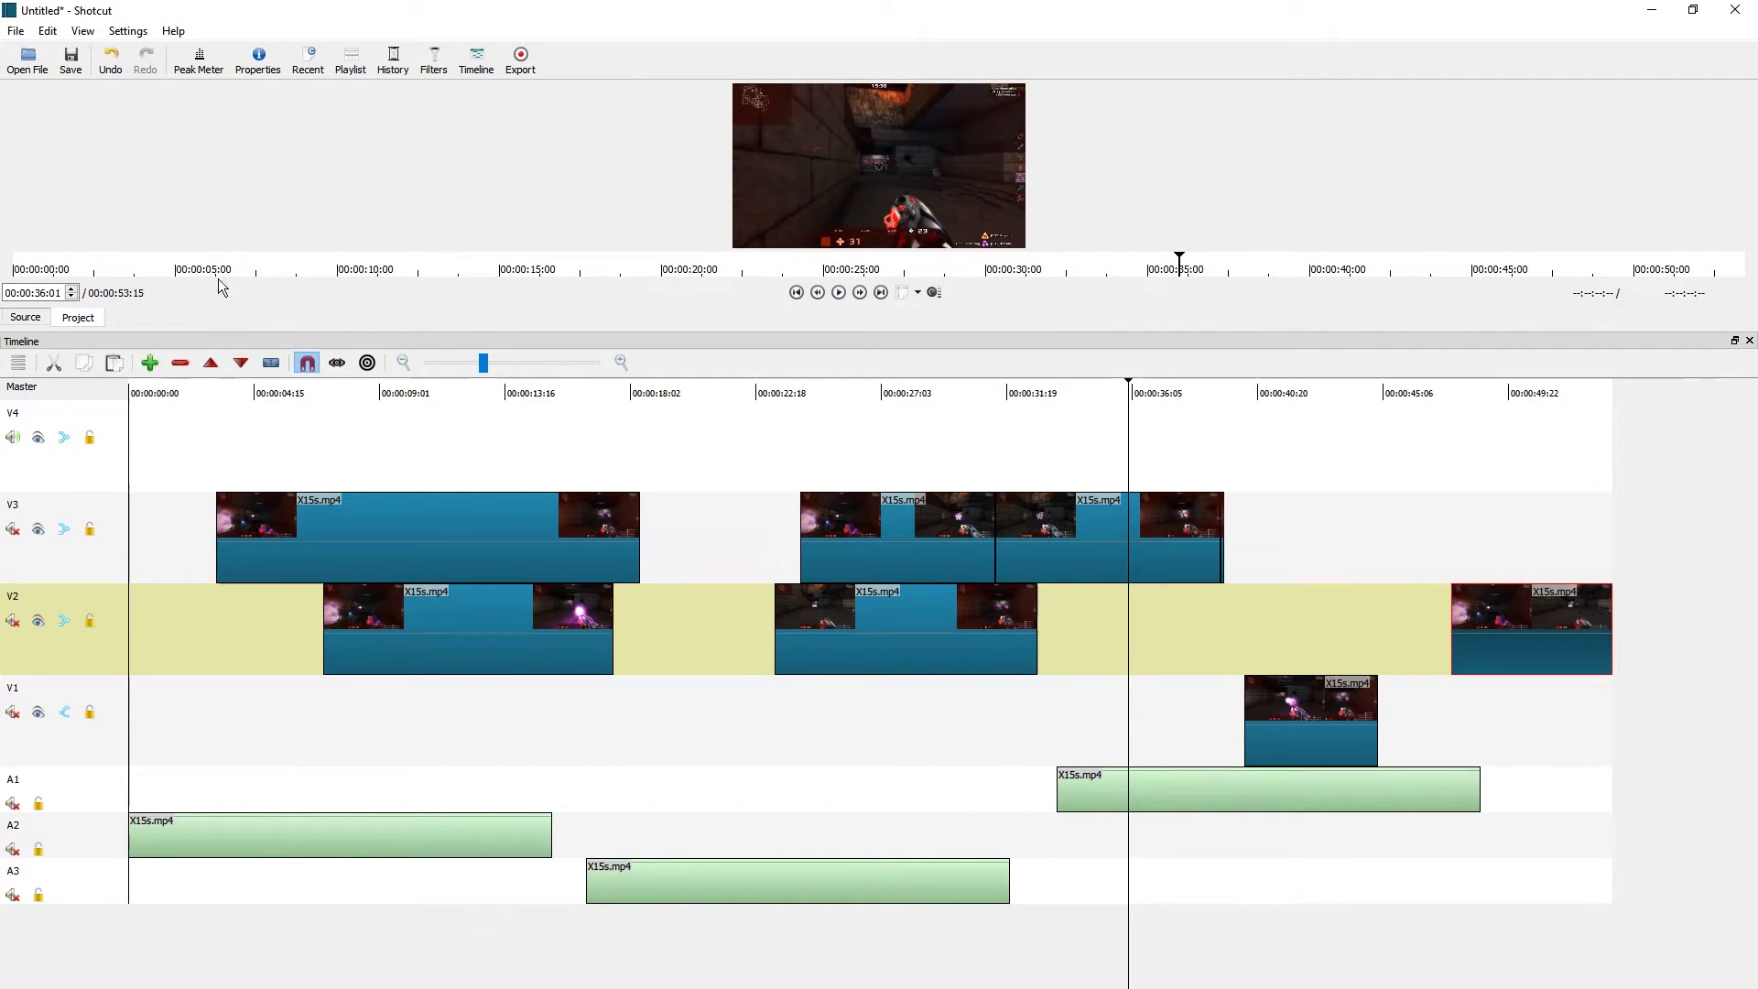
# Look through the V2 track's commands for a way to move the whole track
pyautogui.click(145, 659)
pyautogui.rightClick(79, 656)
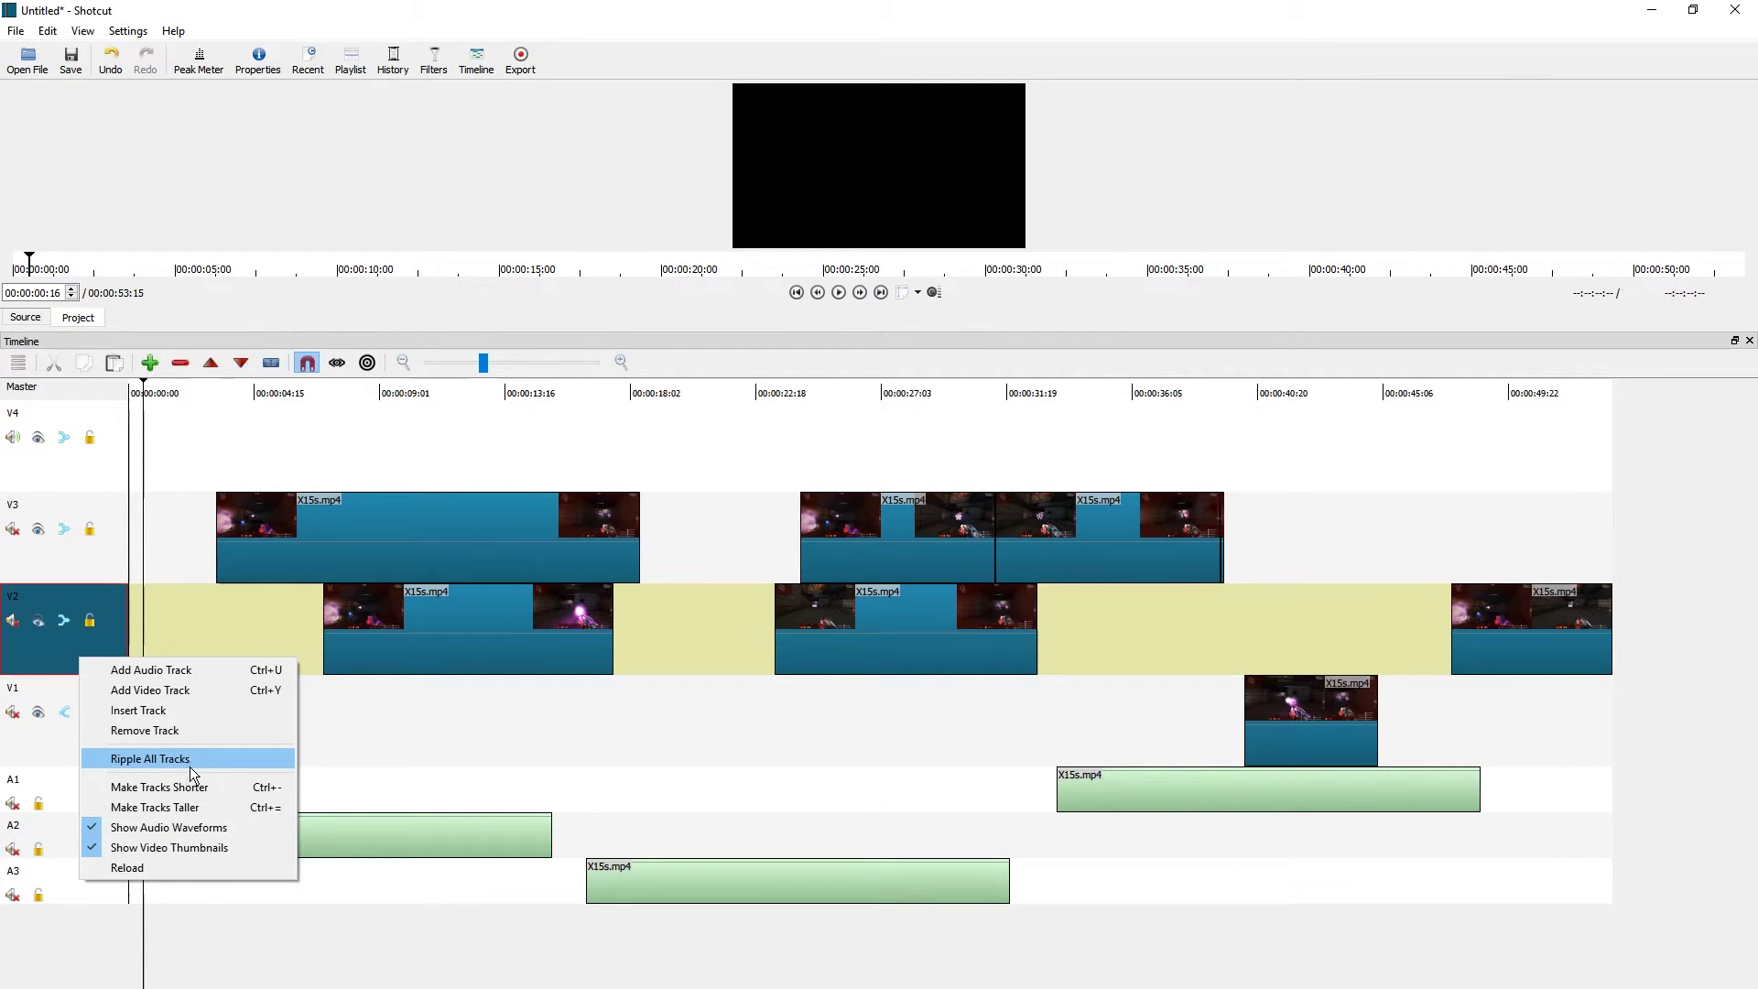
pyautogui.click(205, 760)
pyautogui.click(235, 635)
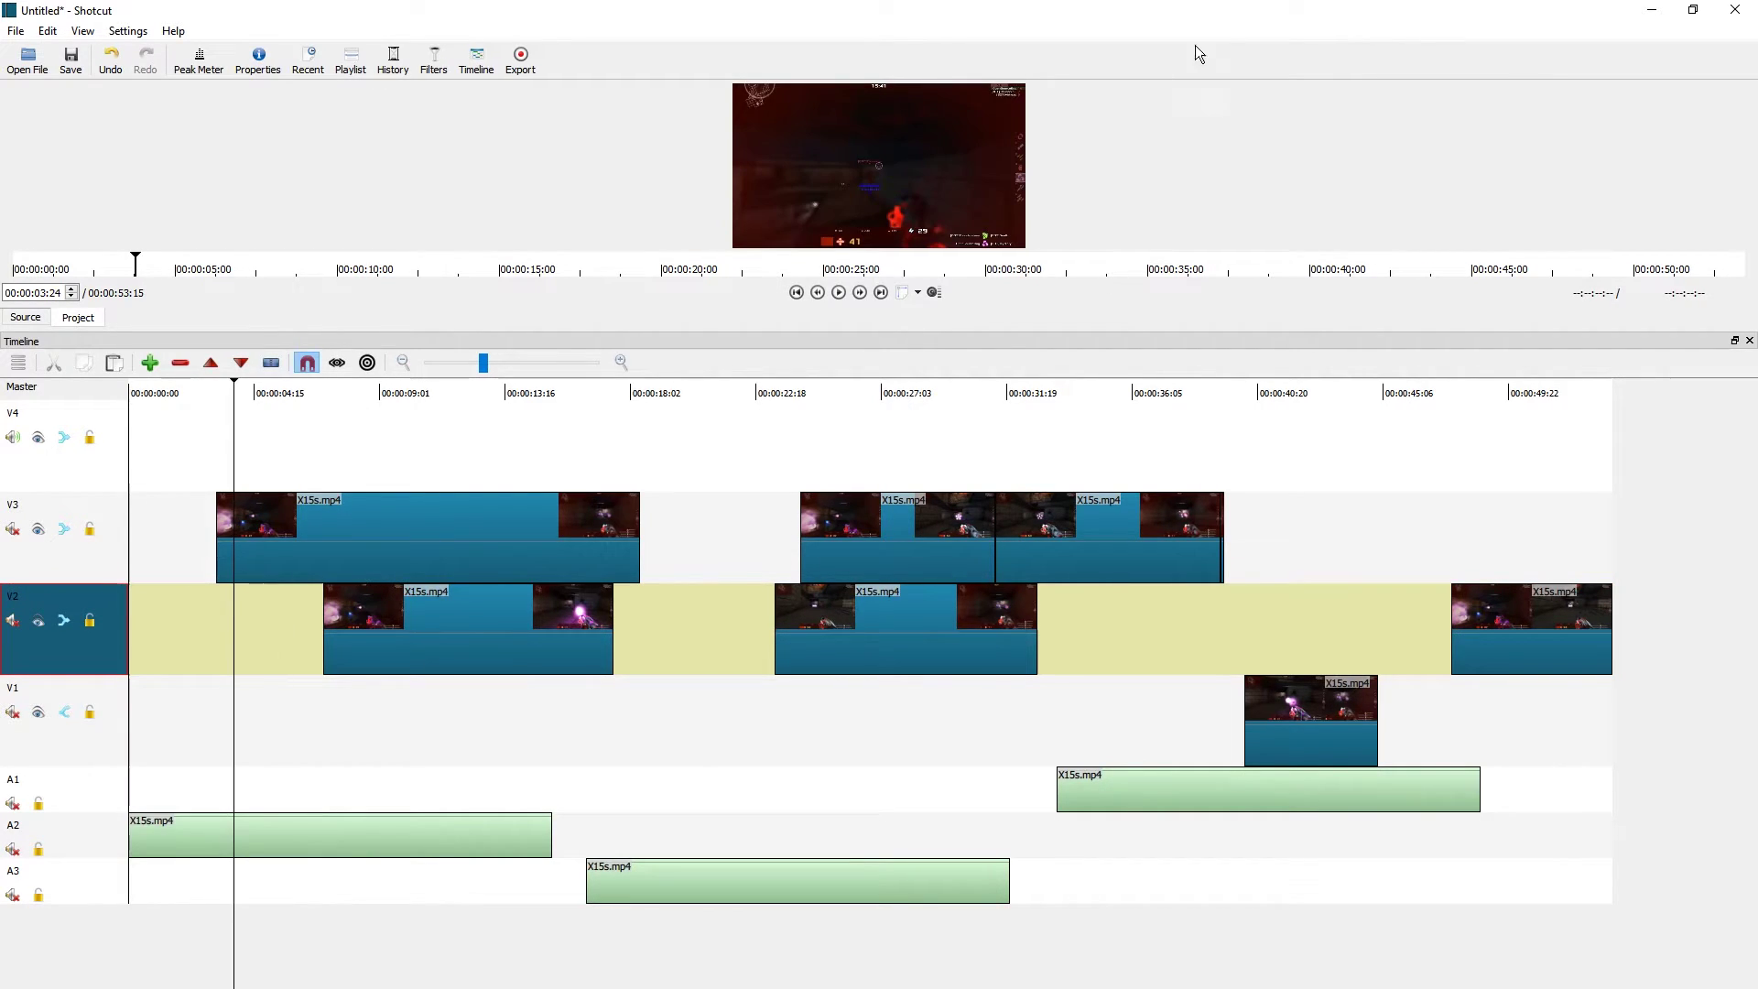
# Move the first two clips from V2 up to V4, starting at 00:00:07:01 and 00:00:23:09
pyautogui.click(881, 292)
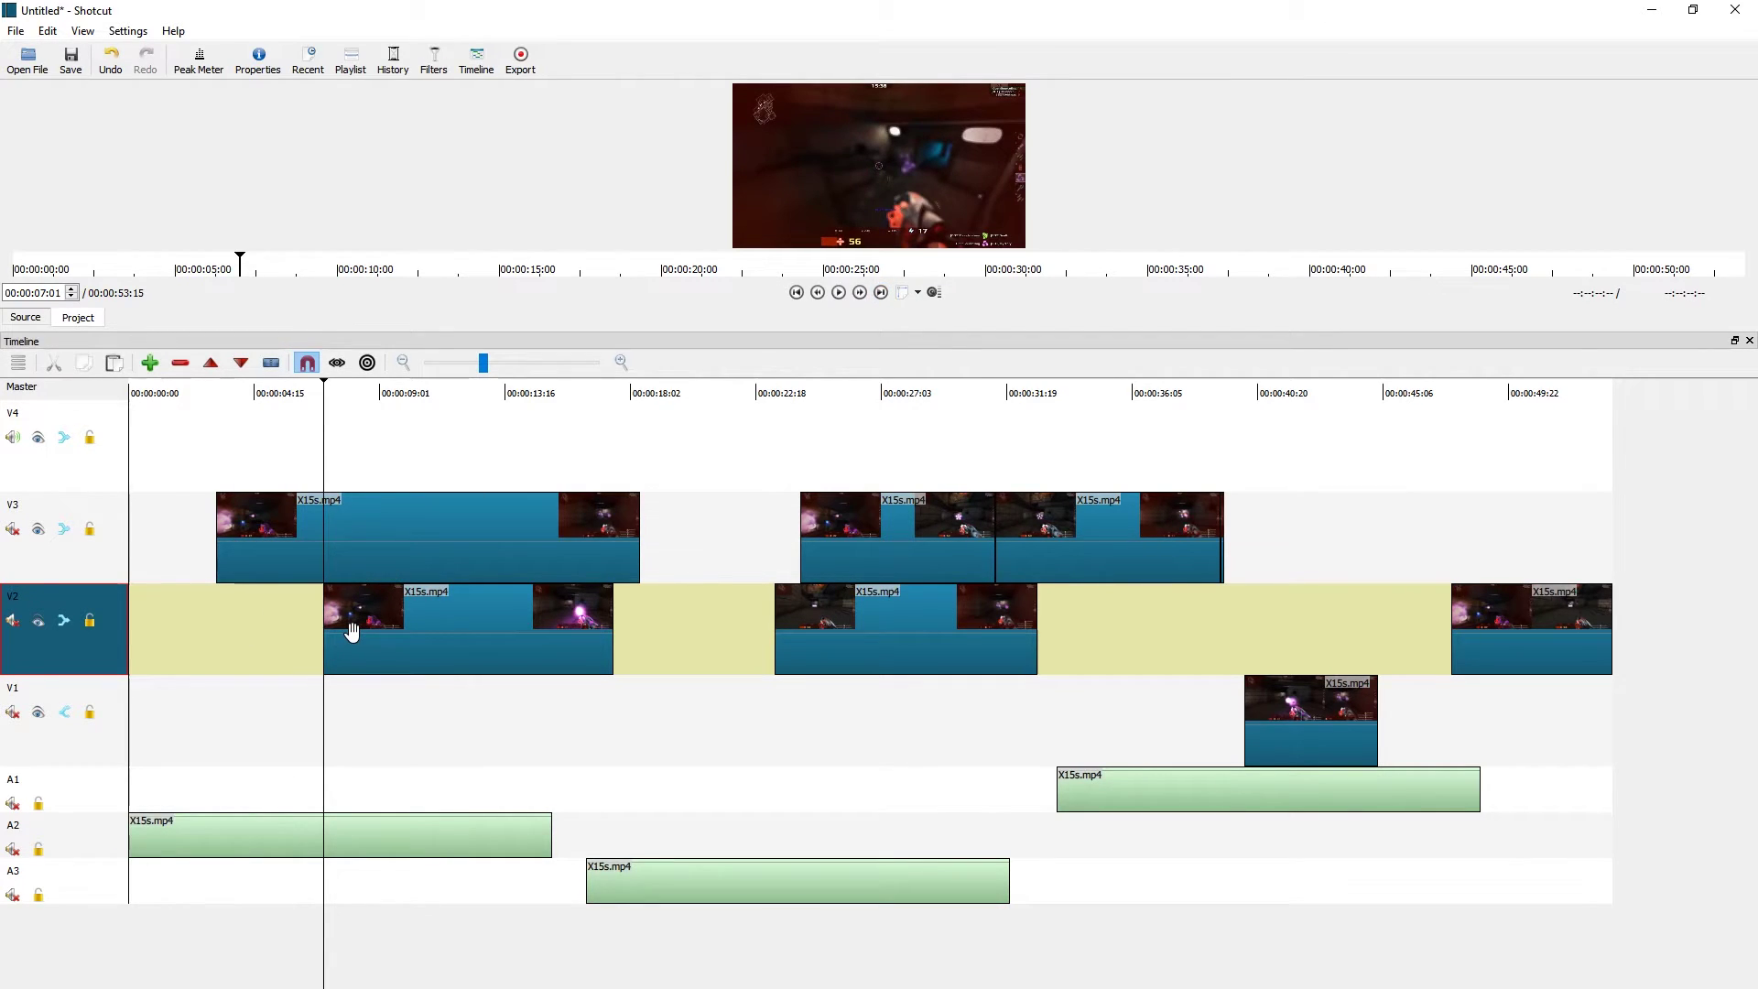
pyautogui.moveTo(367, 641); pyautogui.dragTo(388, 465)
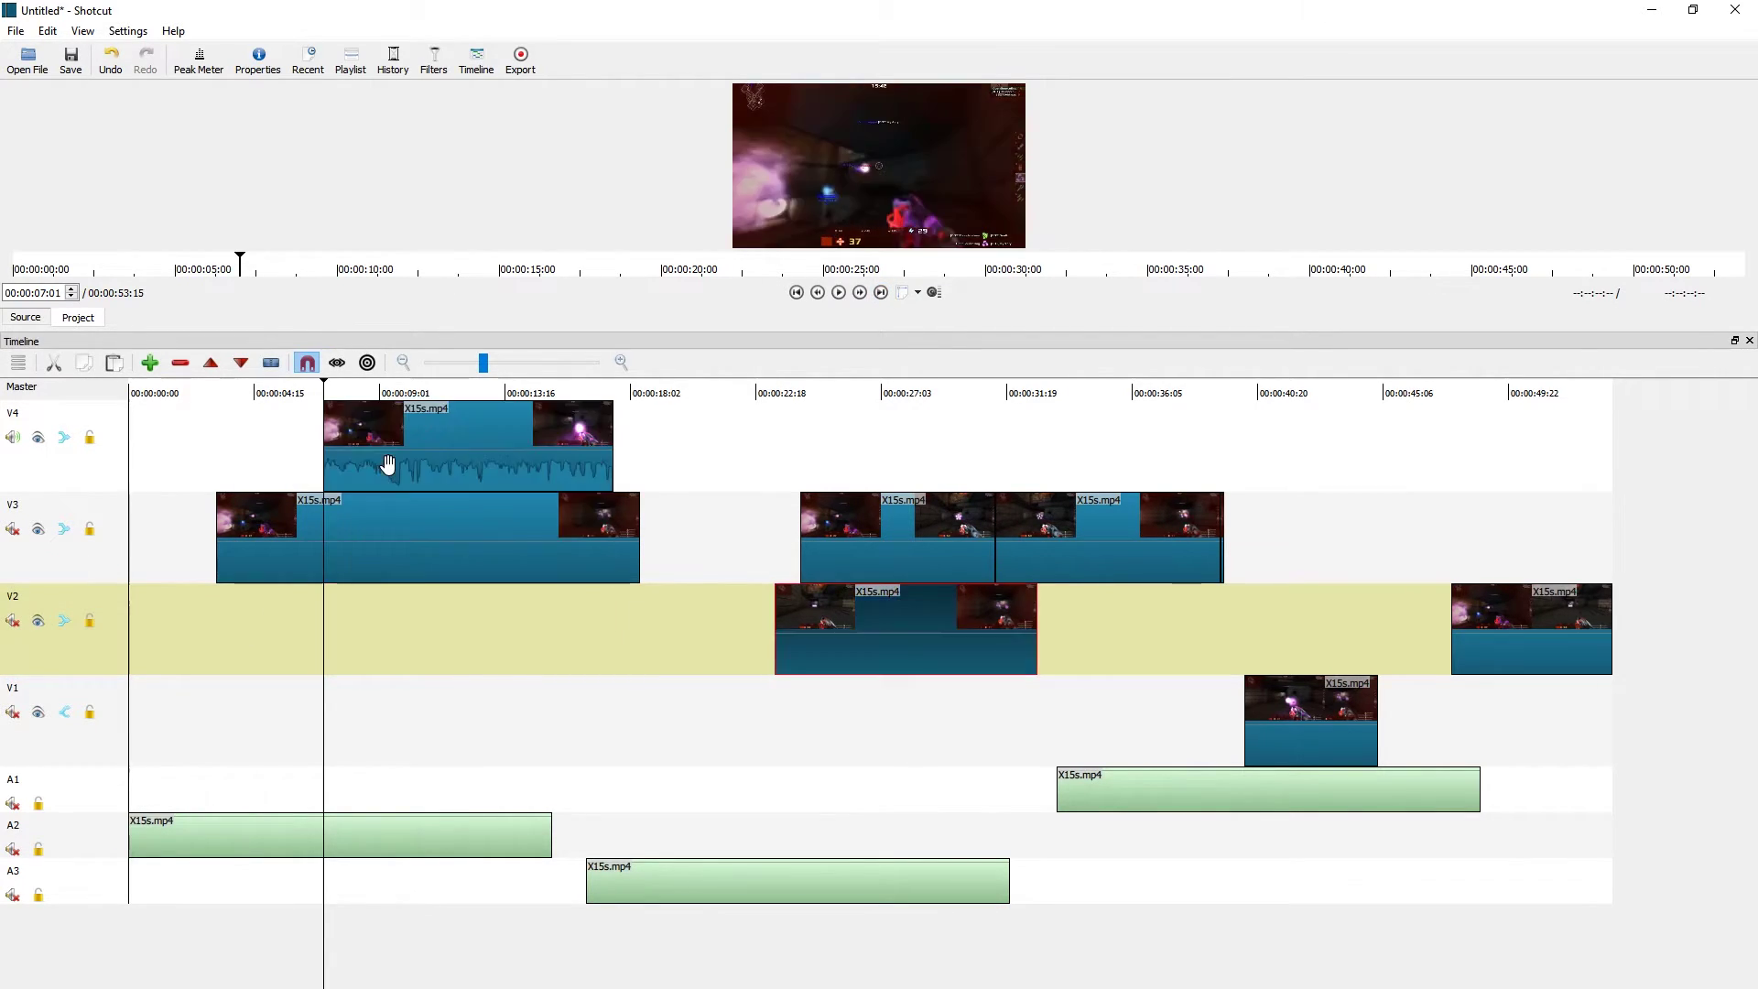
pyautogui.click(881, 293)
pyautogui.click(880, 293)
pyautogui.click(881, 293)
pyautogui.click(881, 293)
pyautogui.click(881, 293)
pyautogui.moveTo(831, 616); pyautogui.dragTo(895, 465)
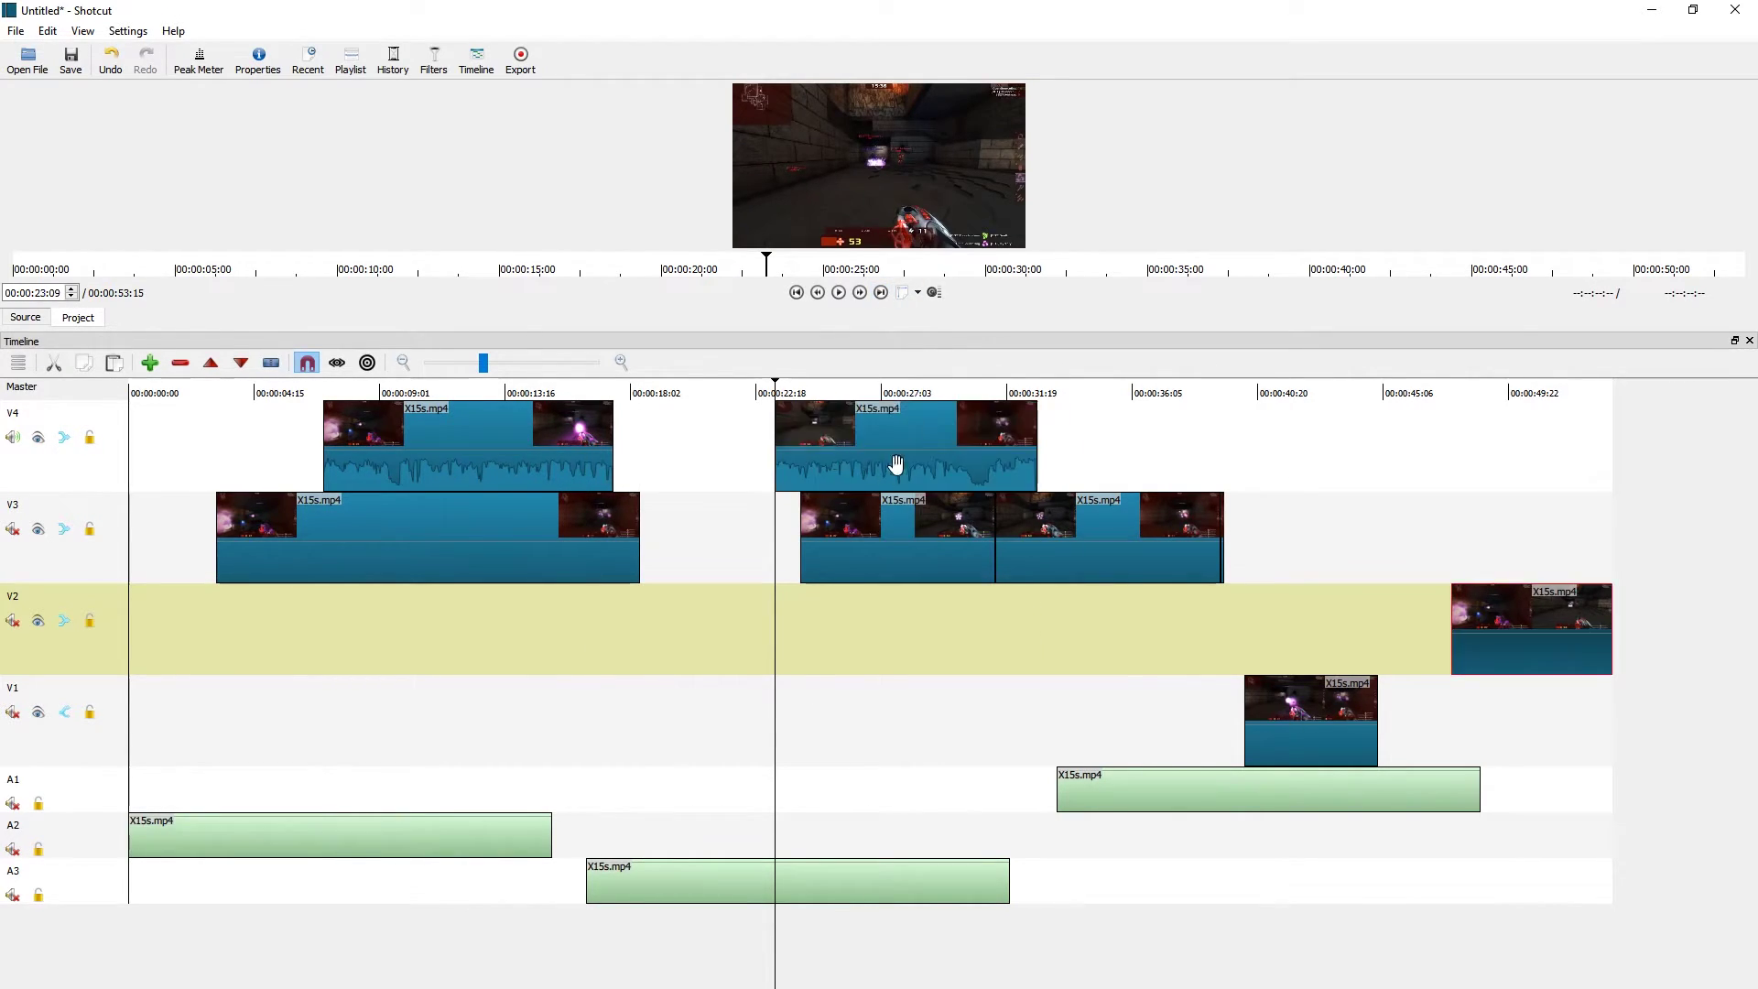
# Cut the last clip from V2 and paste it onto V4 at 00:00:47:21
pyautogui.click(882, 293)
pyautogui.click(882, 293)
pyautogui.click(882, 293)
pyautogui.click(882, 293)
pyautogui.click(881, 292)
pyautogui.click(881, 292)
pyautogui.click(881, 292)
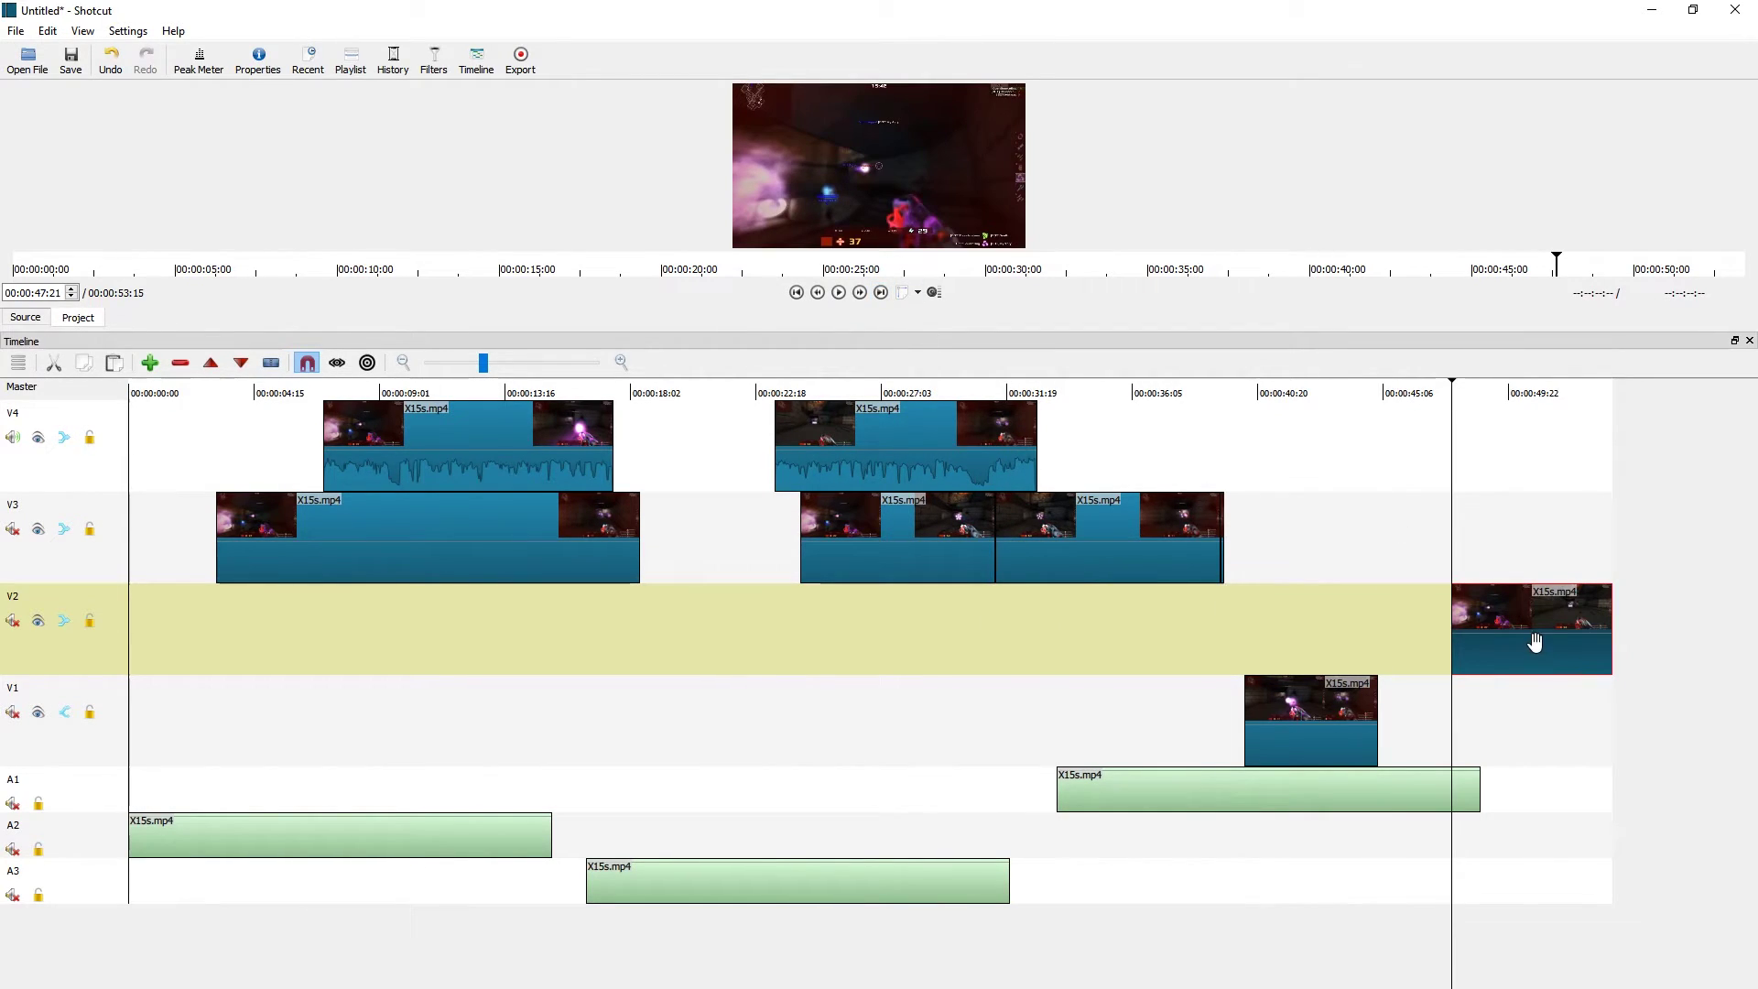
pyautogui.press('Delete')
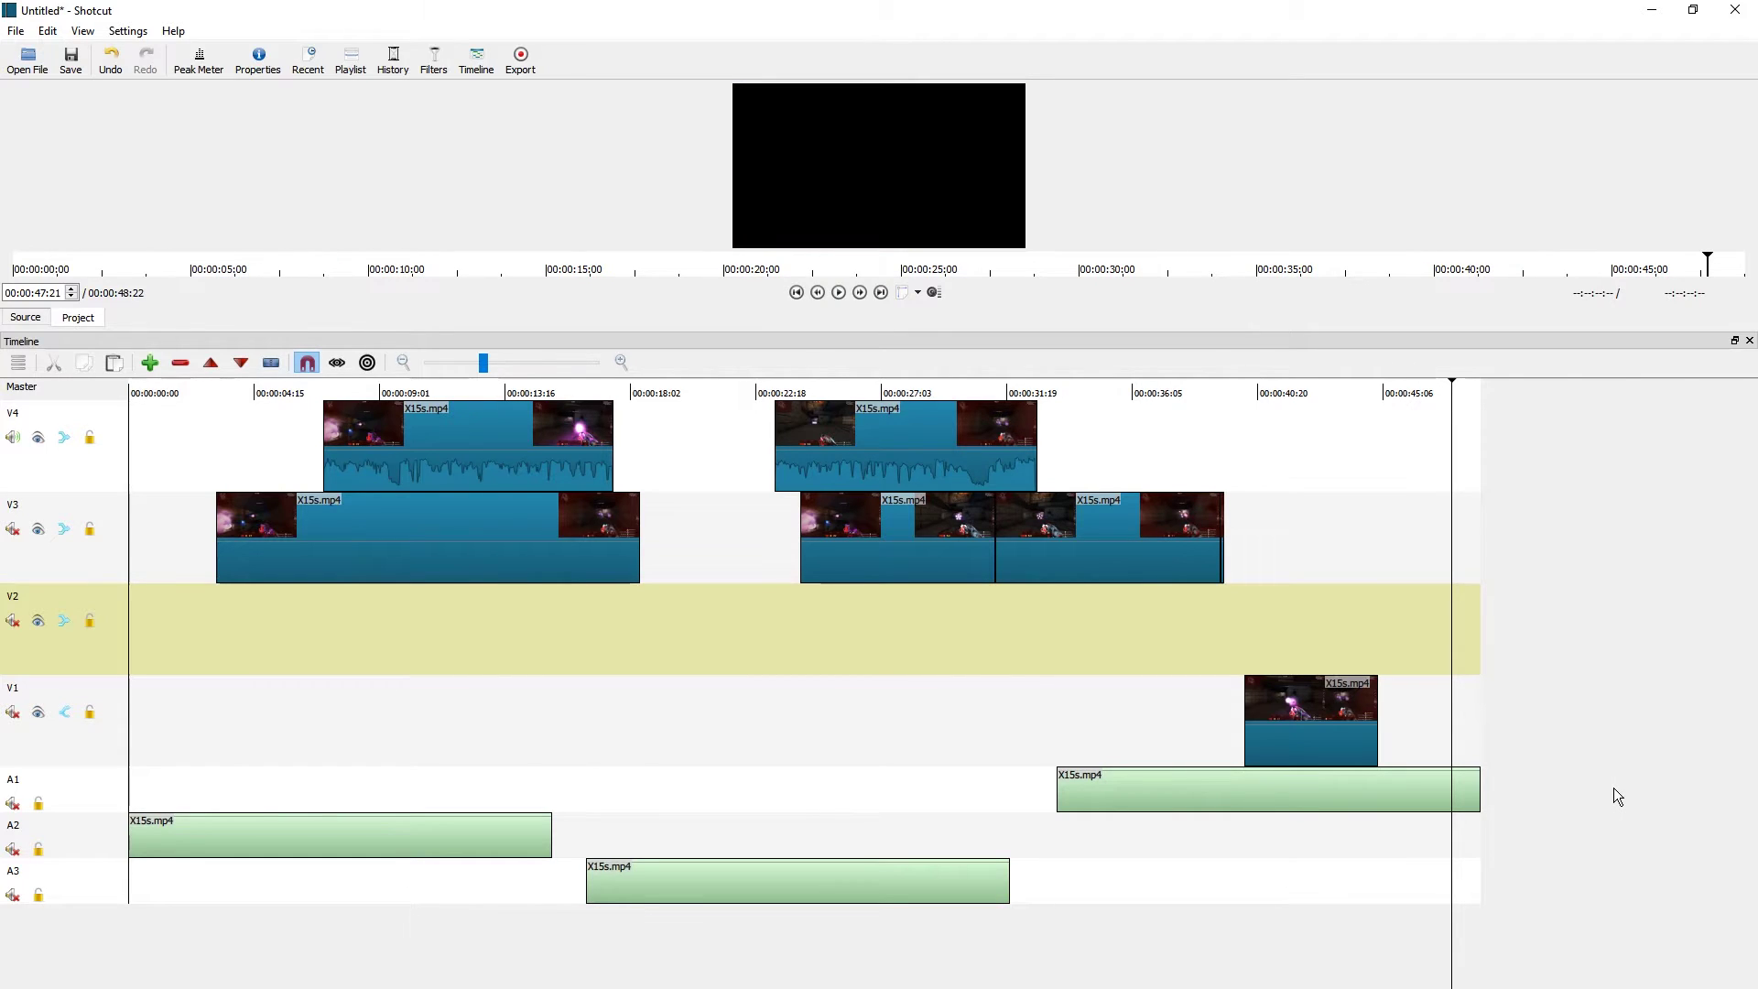
pyautogui.press('Up')
pyautogui.press('Up')
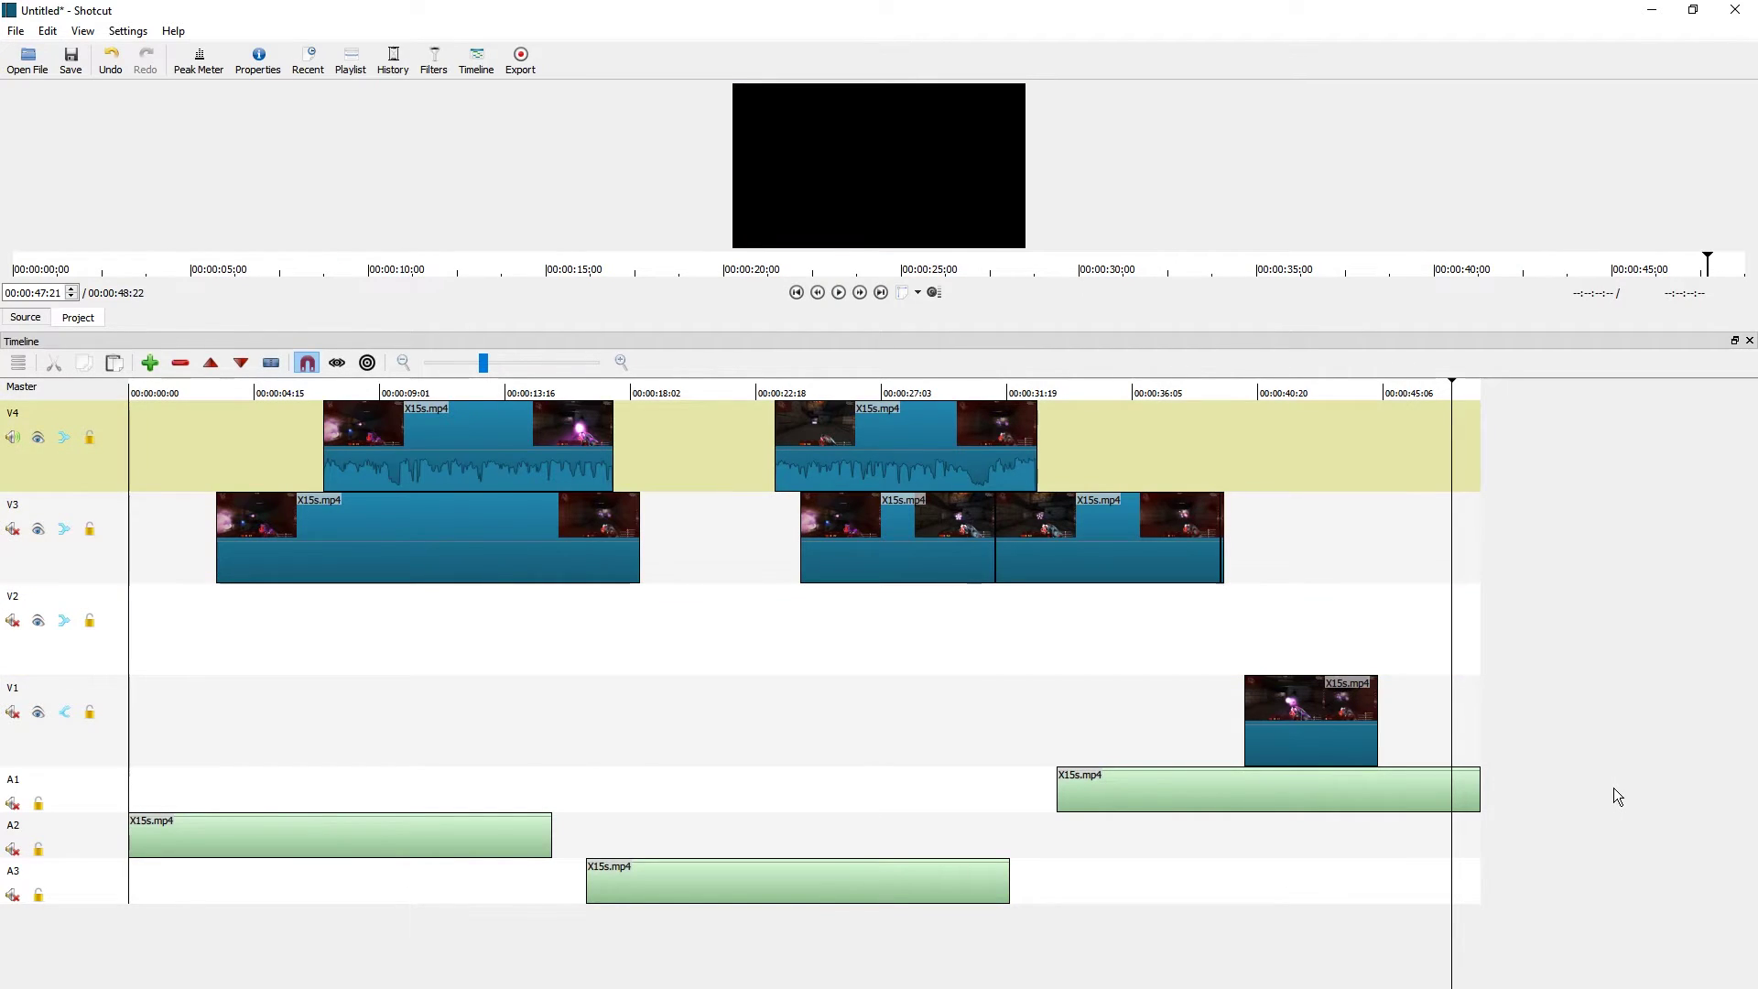
pyautogui.hotkey('ctrl', 'v')
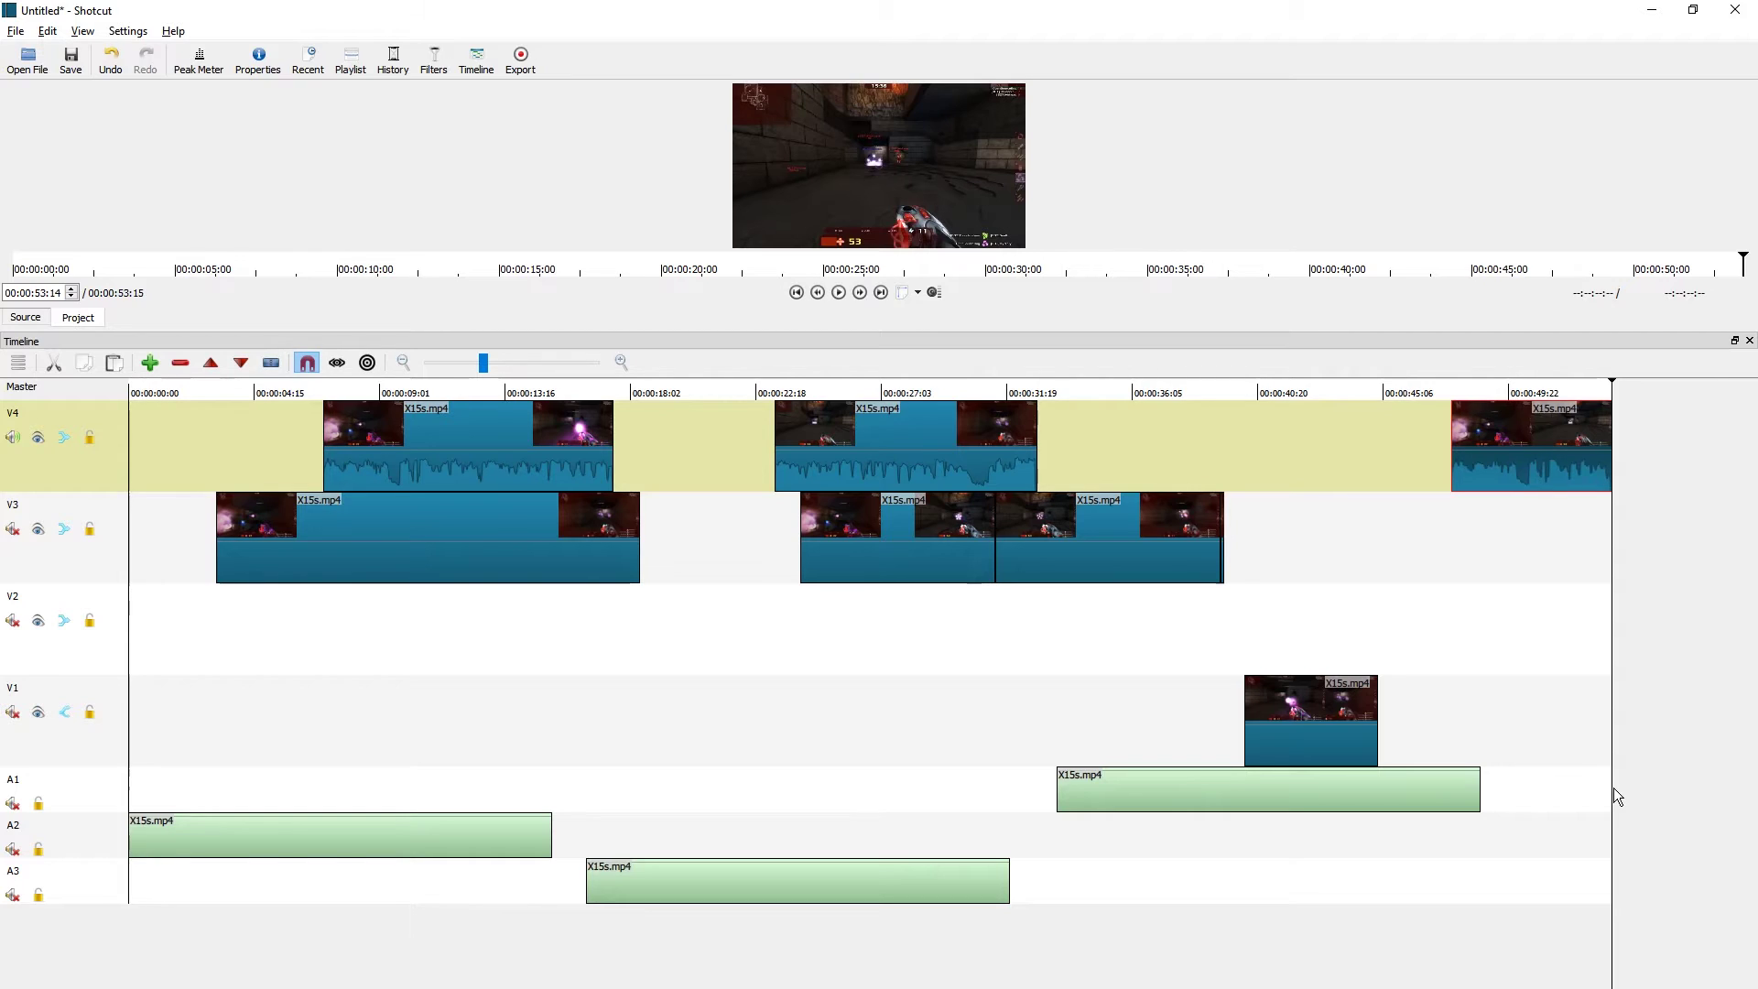
# Mute the V4 track to match the other video tracks
pyautogui.press('Up')
pyautogui.press('Up')
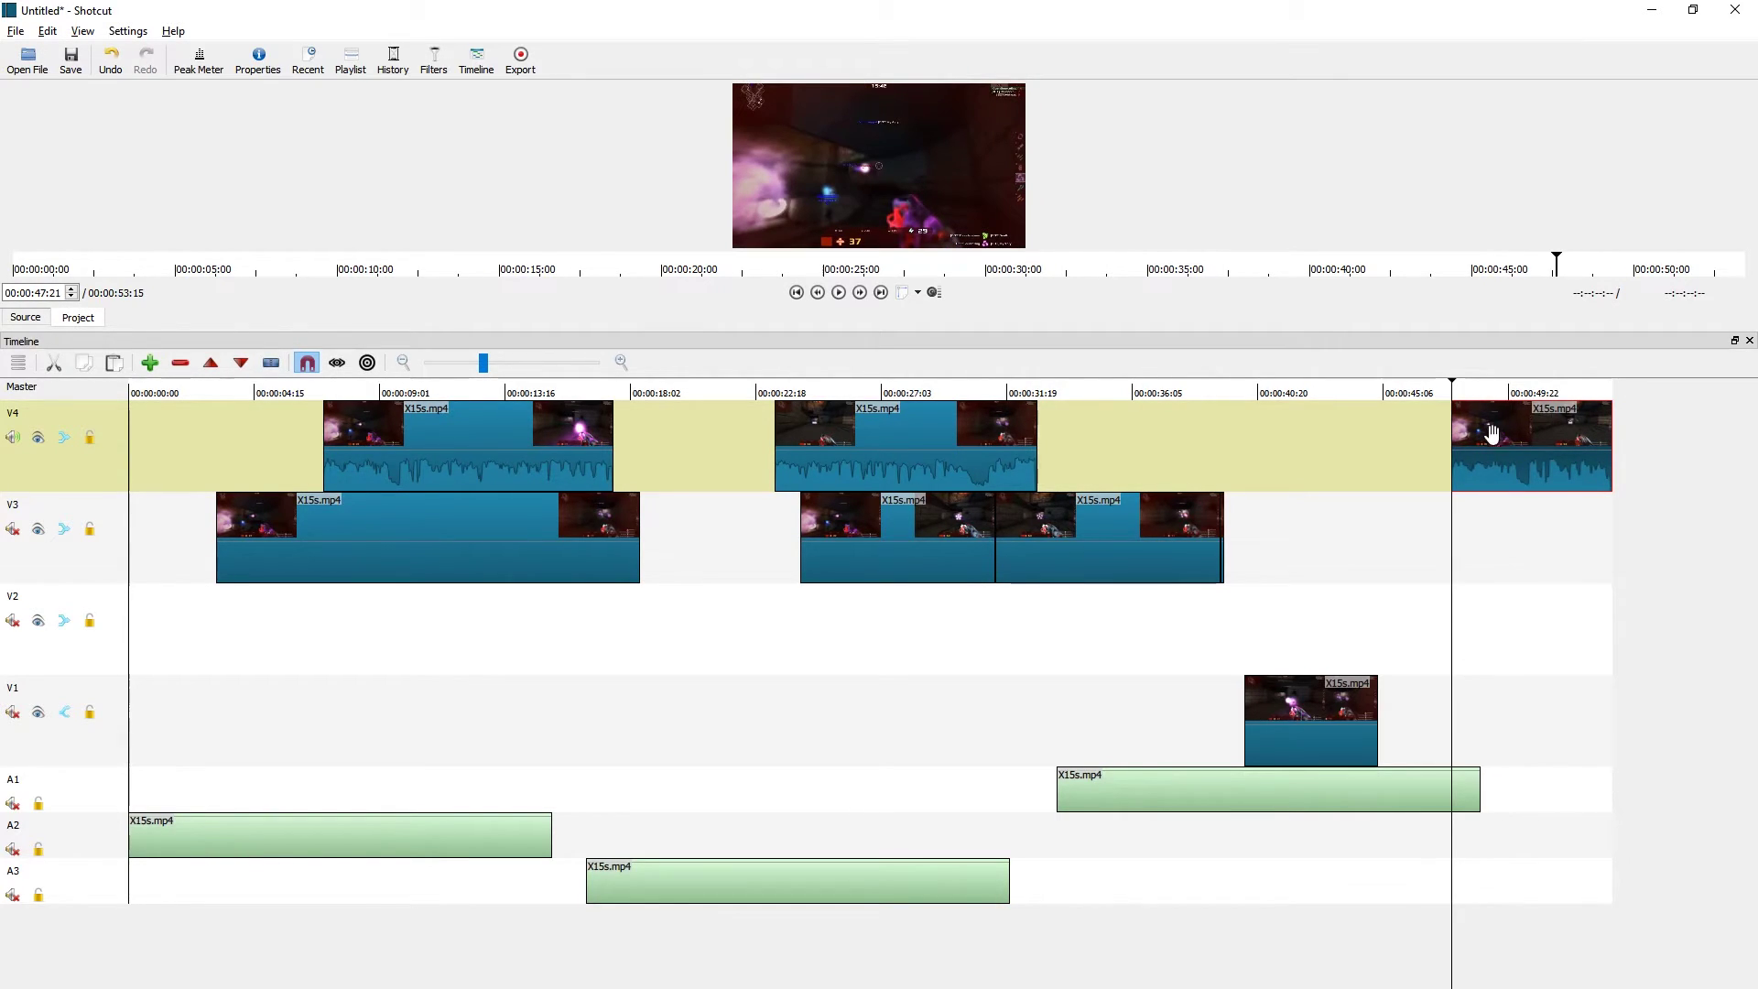
pyautogui.click(13, 437)
# Step the playhead back through the clip edges from 00:00:46:05 to 00:00:03:05 to review their alignment
pyautogui.click(1409, 567)
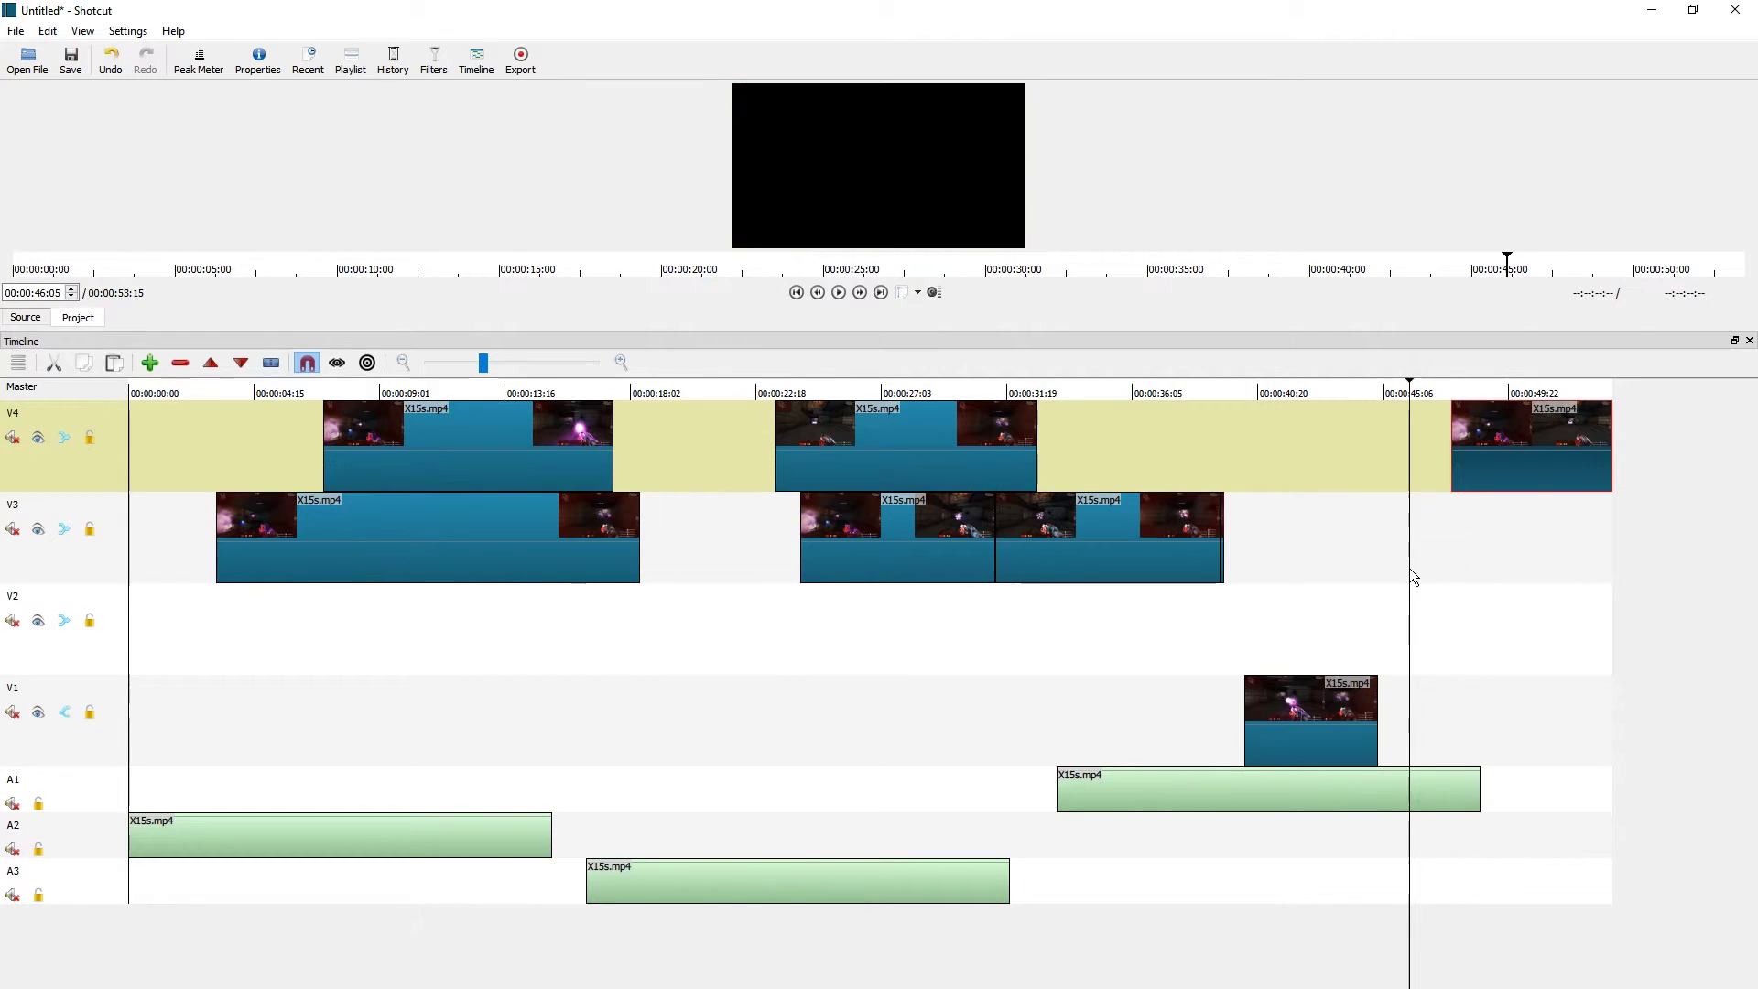
pyautogui.press('Down')
pyautogui.press('Up')
pyautogui.press('Up')
pyautogui.press('Up')
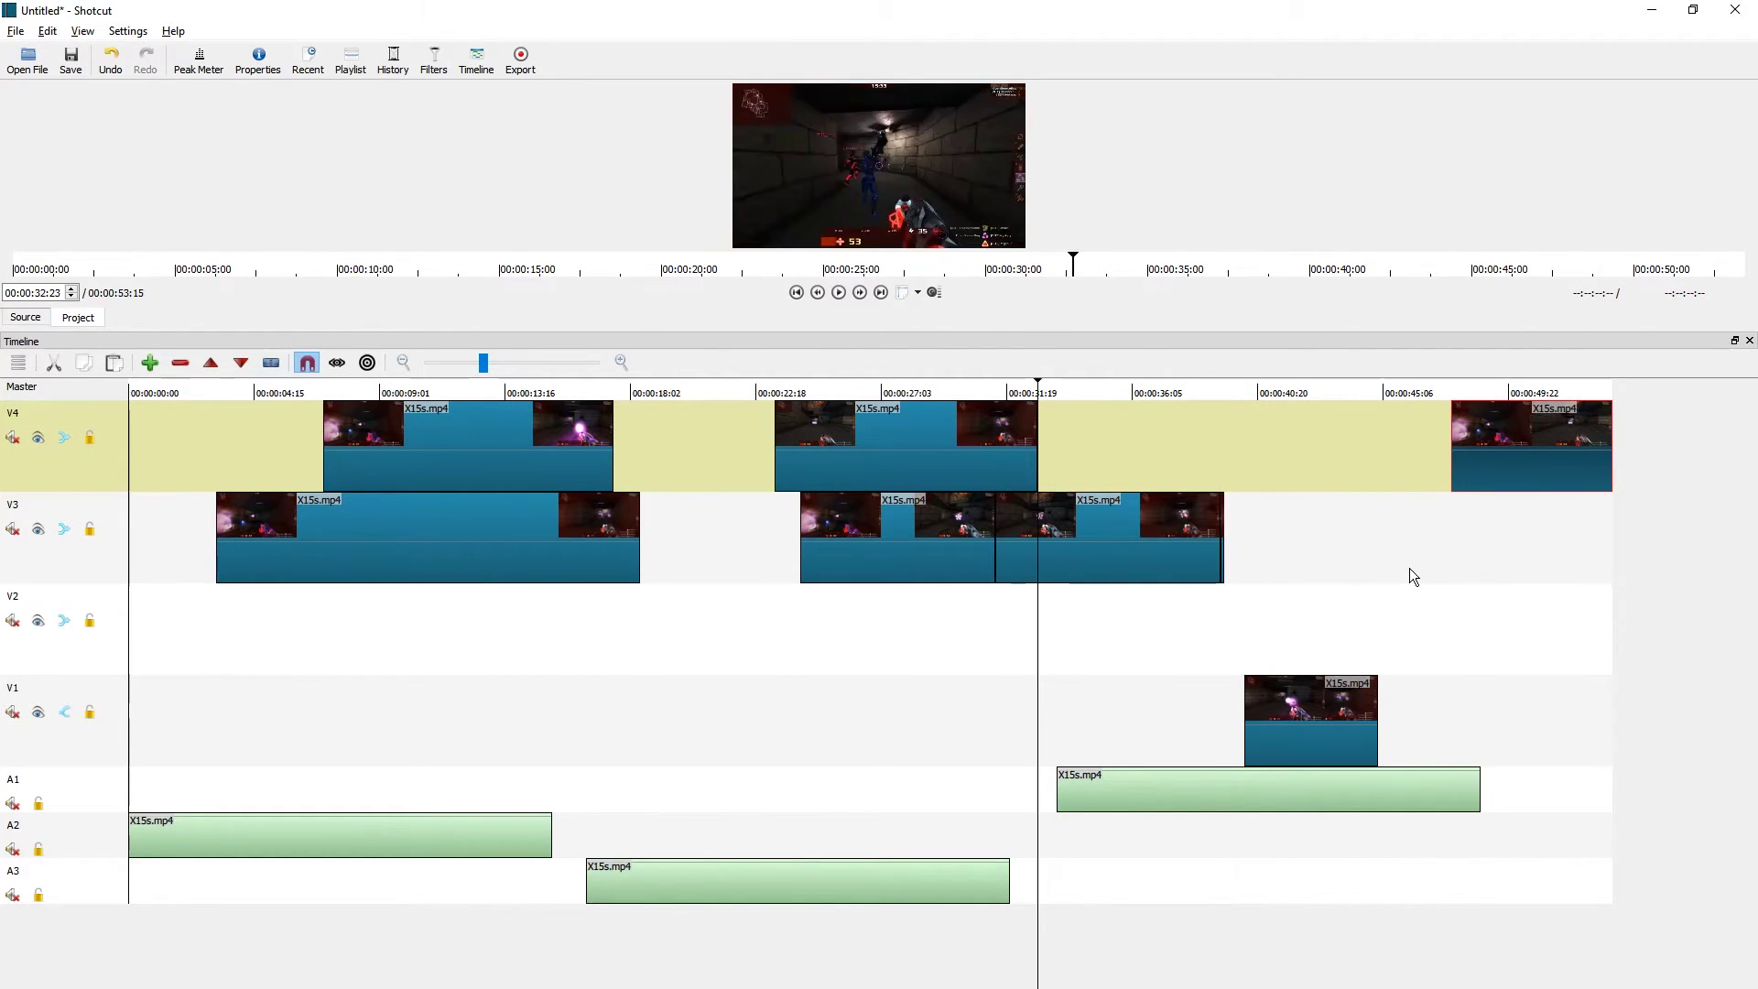
pyautogui.press('Up')
pyautogui.press('Up')
pyautogui.press('Up')
pyautogui.press('Up')
pyautogui.press('Up')
pyautogui.press('Up')
pyautogui.press('Up')
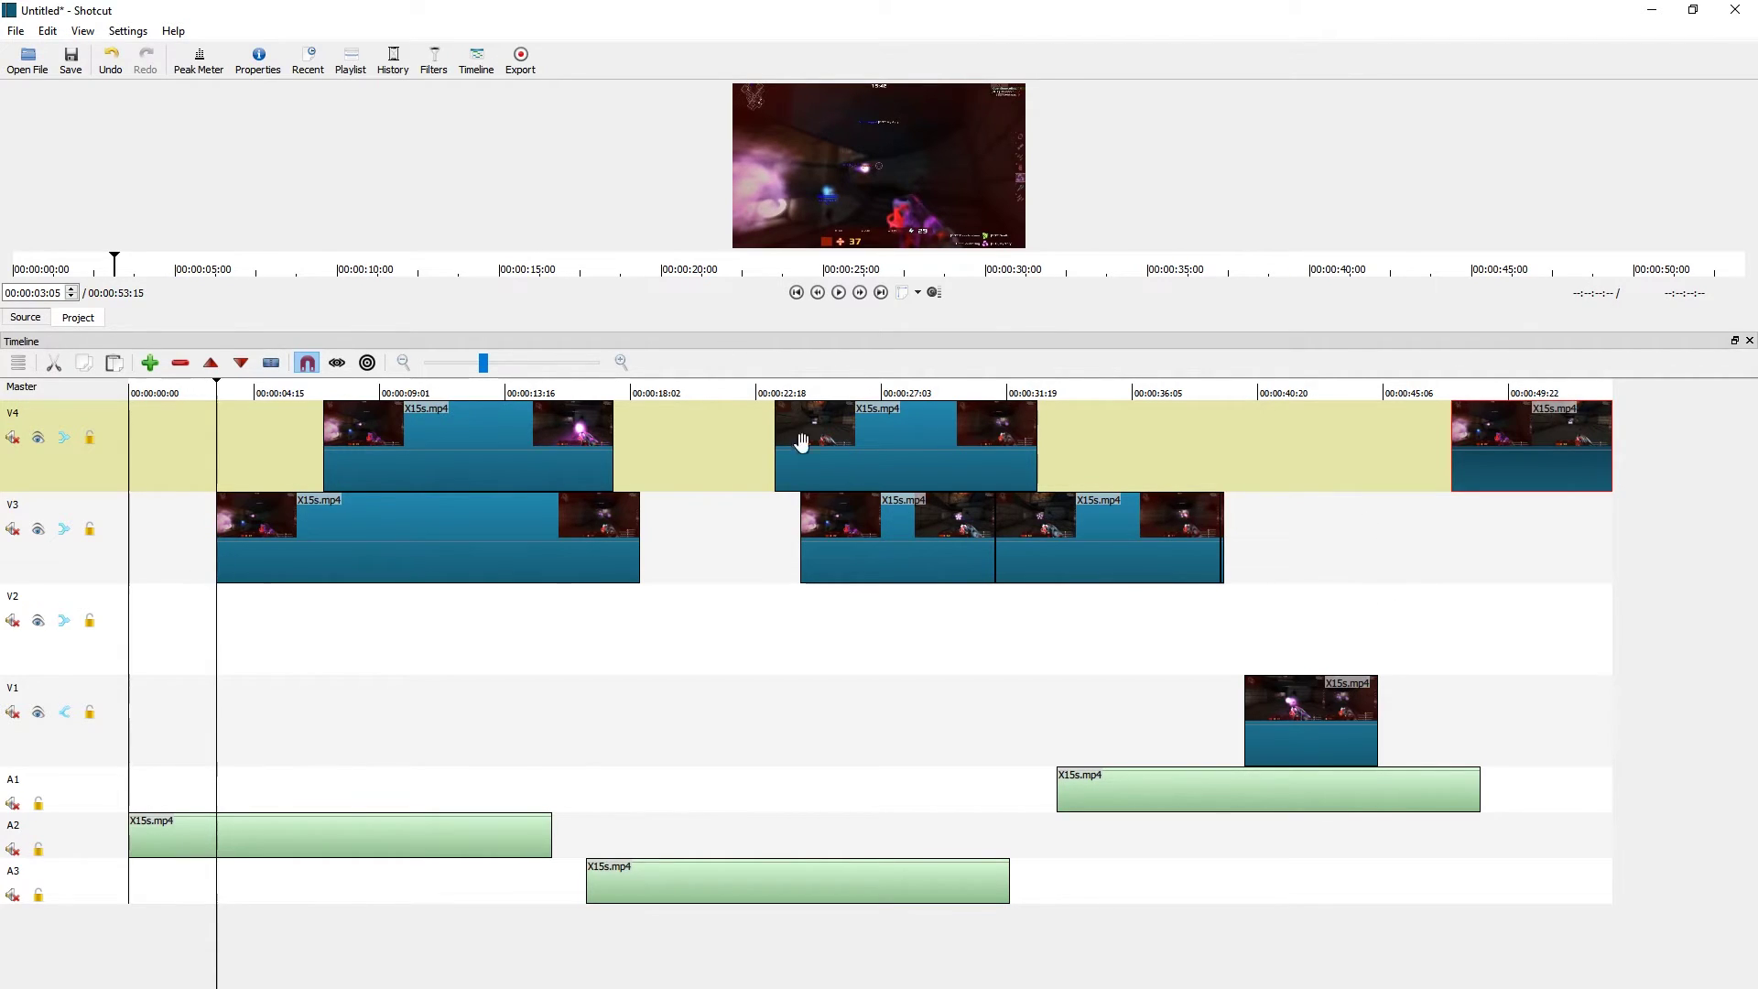
# Split the first V3 clip at 00:00:05:25, at 00:00:11:16 and at another point near its end
pyautogui.click(165, 561)
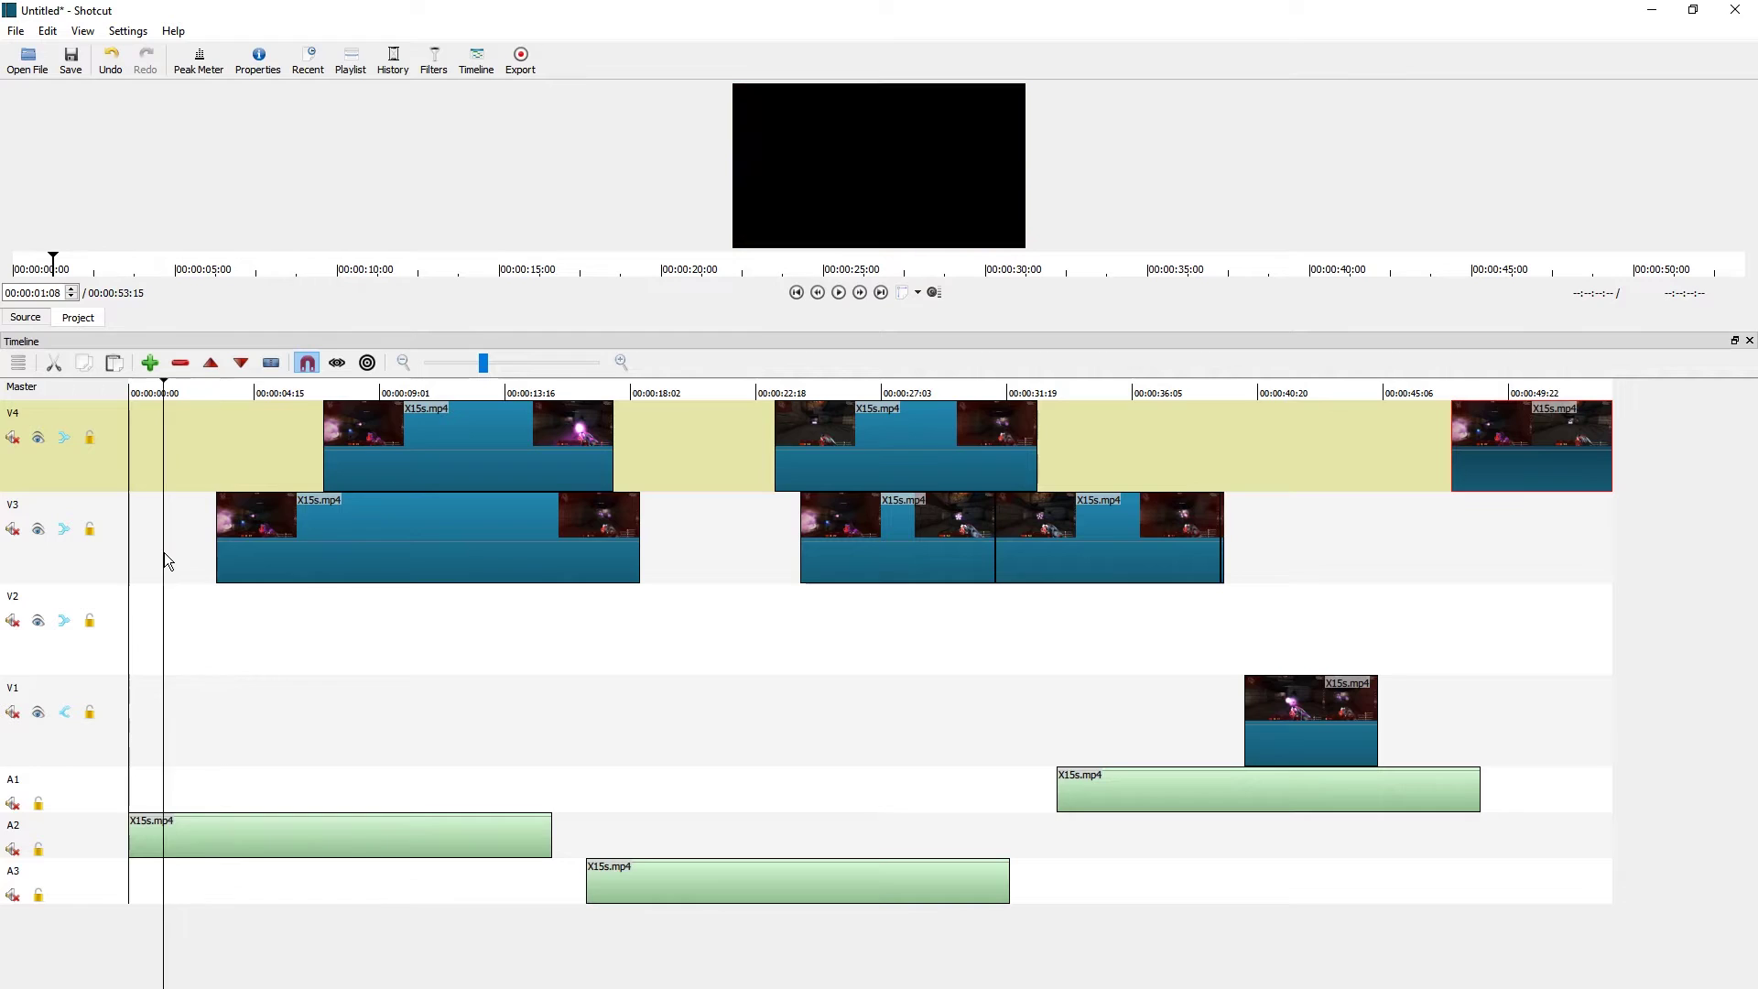
pyautogui.click(294, 540)
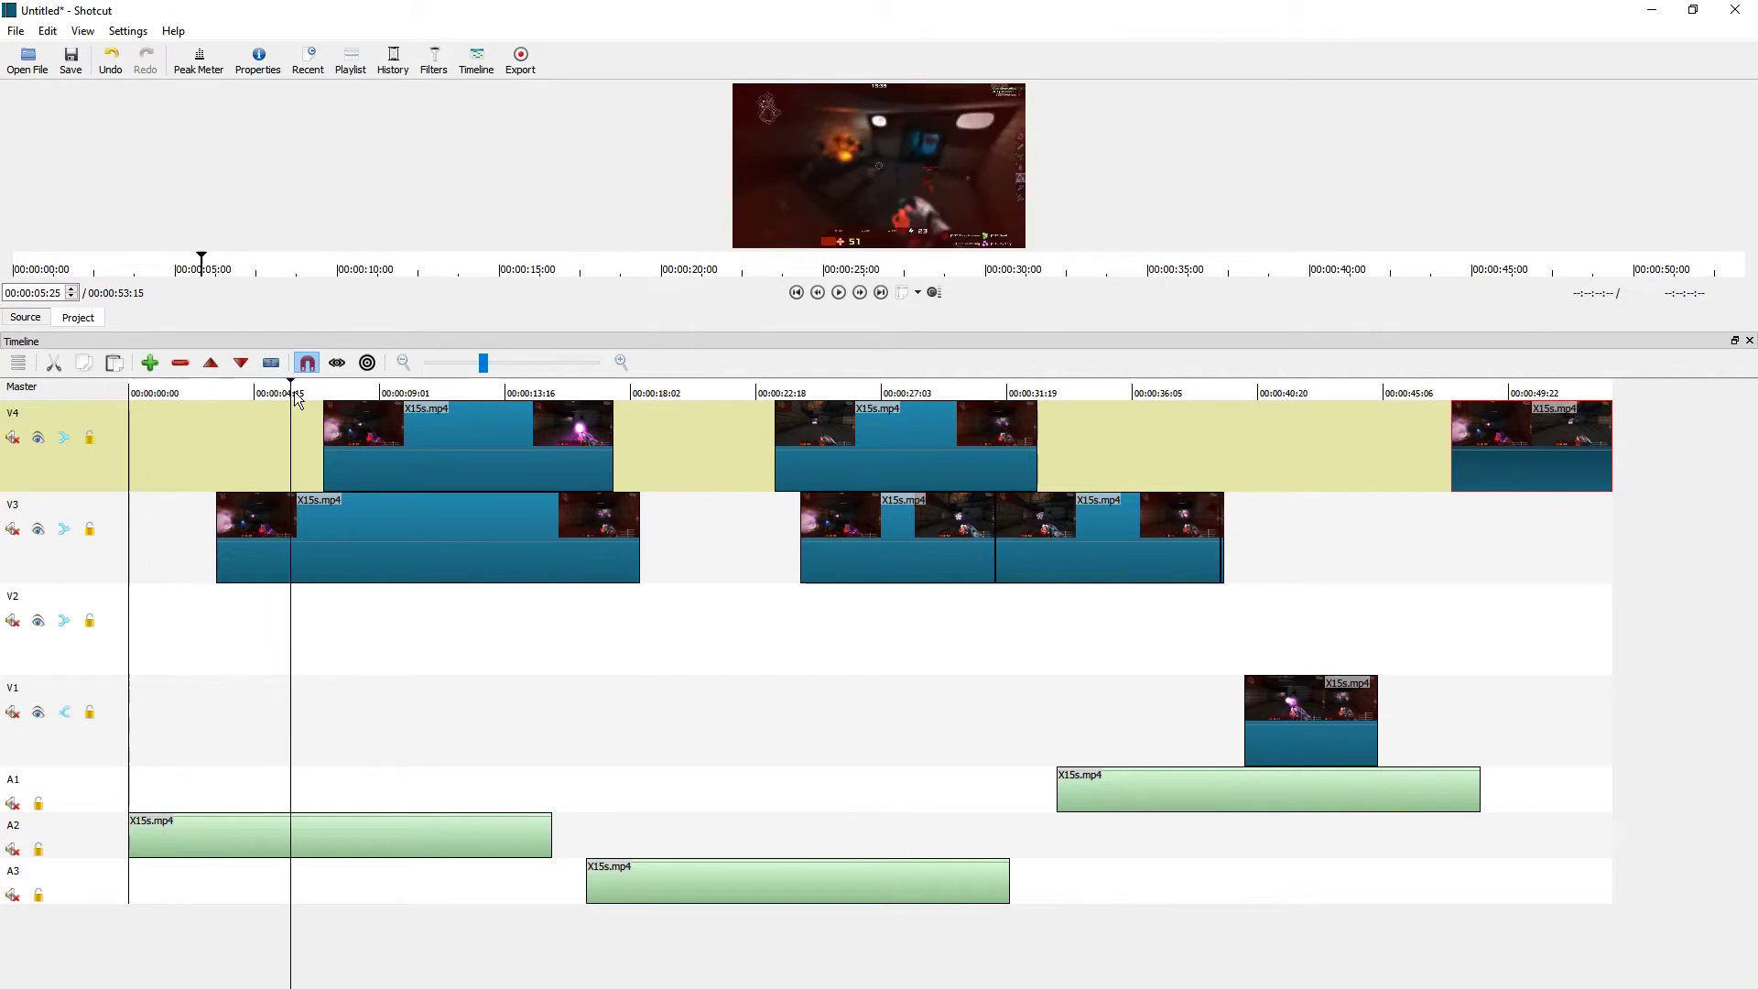
pyautogui.press('s')
pyautogui.click(448, 393)
pyautogui.click(464, 523)
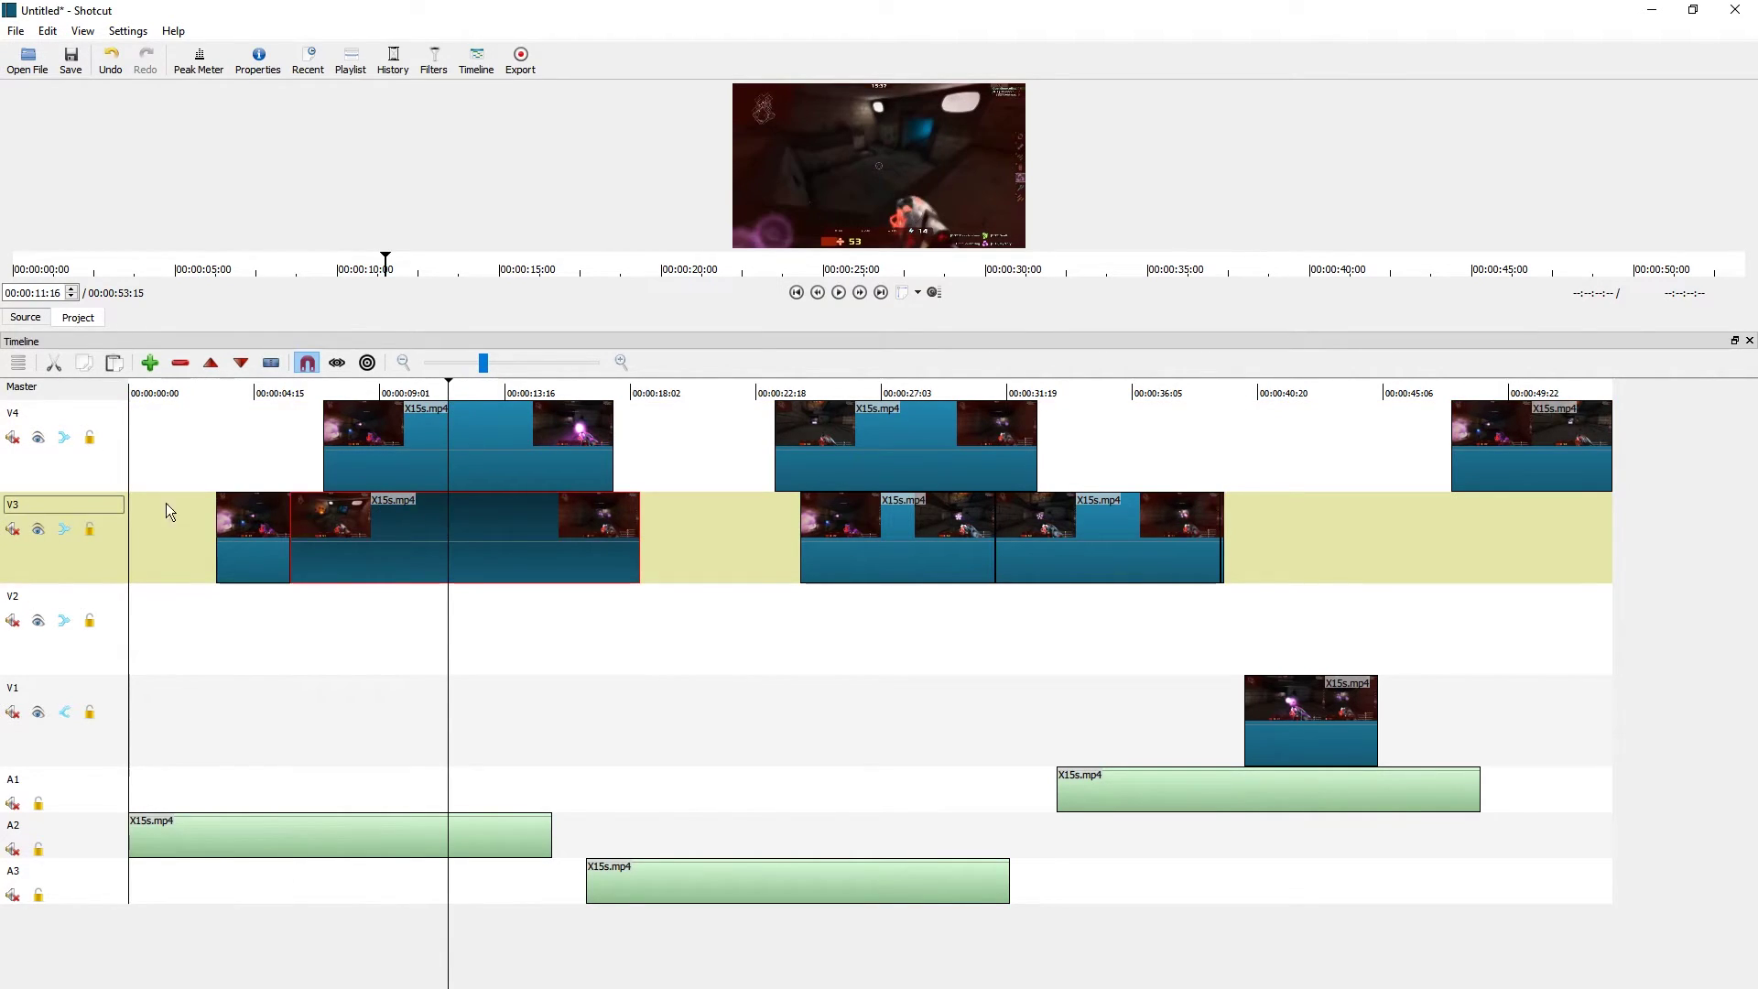
pyautogui.press('s')
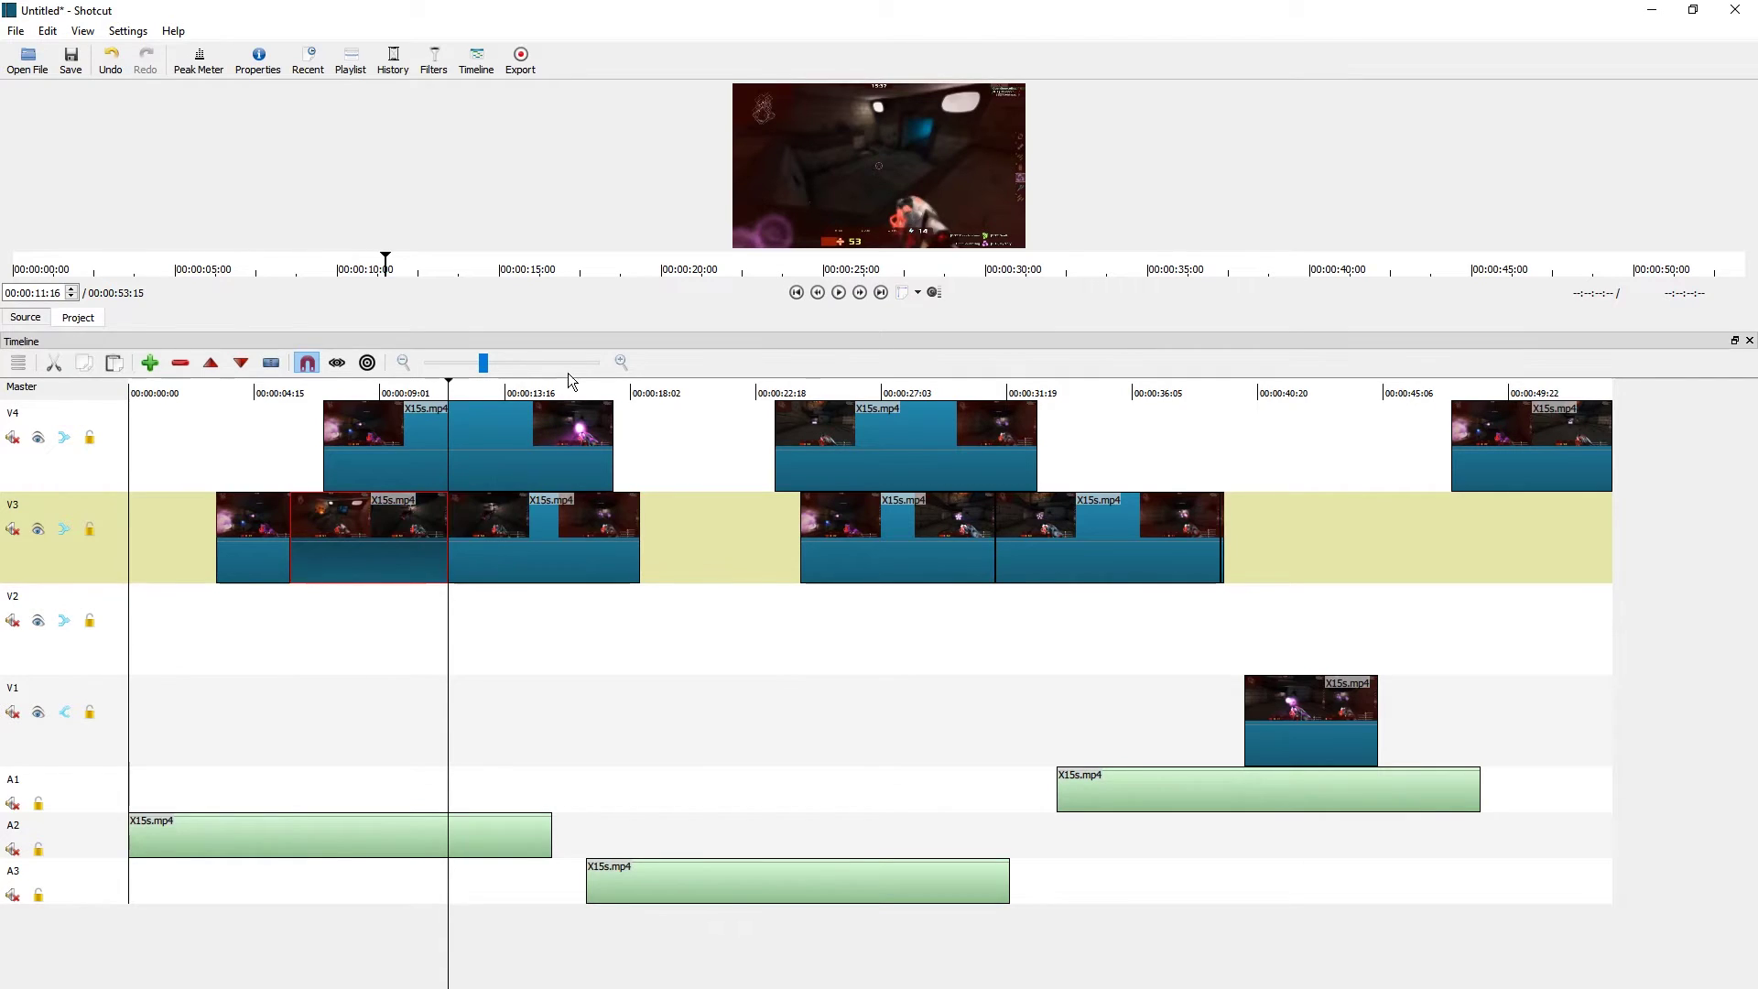
pyautogui.click(574, 385)
pyautogui.press('s')
# Split the next V3 clip at 00:00:28:13 and the one following it near its middle
pyautogui.click(917, 385)
pyautogui.click(911, 538)
pyautogui.press('s')
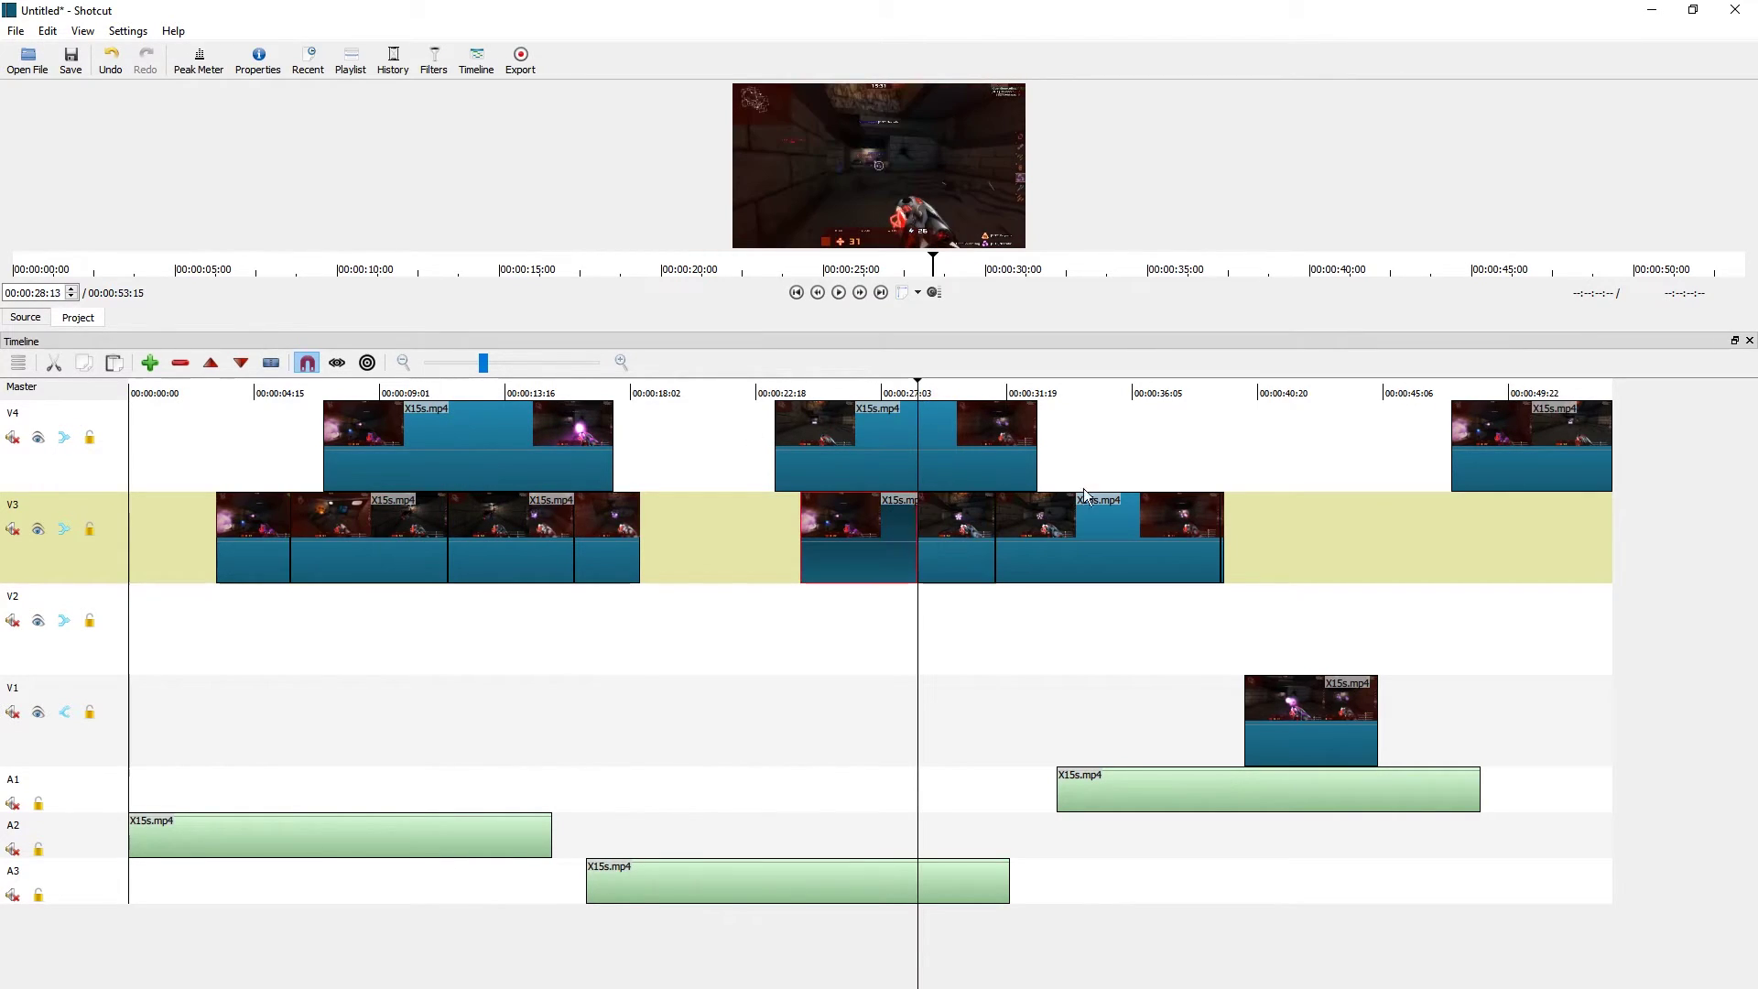
pyautogui.click(1088, 384)
pyautogui.click(1102, 546)
pyautogui.press('s')
# Spread four of the split V3 pieces along the track with gaps between them, and return the playhead to 00:00:00:00
pyautogui.moveTo(1136, 527); pyautogui.dragTo(1379, 545)
pyautogui.moveTo(931, 550); pyautogui.dragTo(1130, 549)
pyautogui.moveTo(517, 537); pyautogui.dragTo(718, 537)
pyautogui.moveTo(376, 548); pyautogui.dragTo(429, 547)
pyautogui.moveTo(533, 392); pyautogui.dragTo(121, 452)
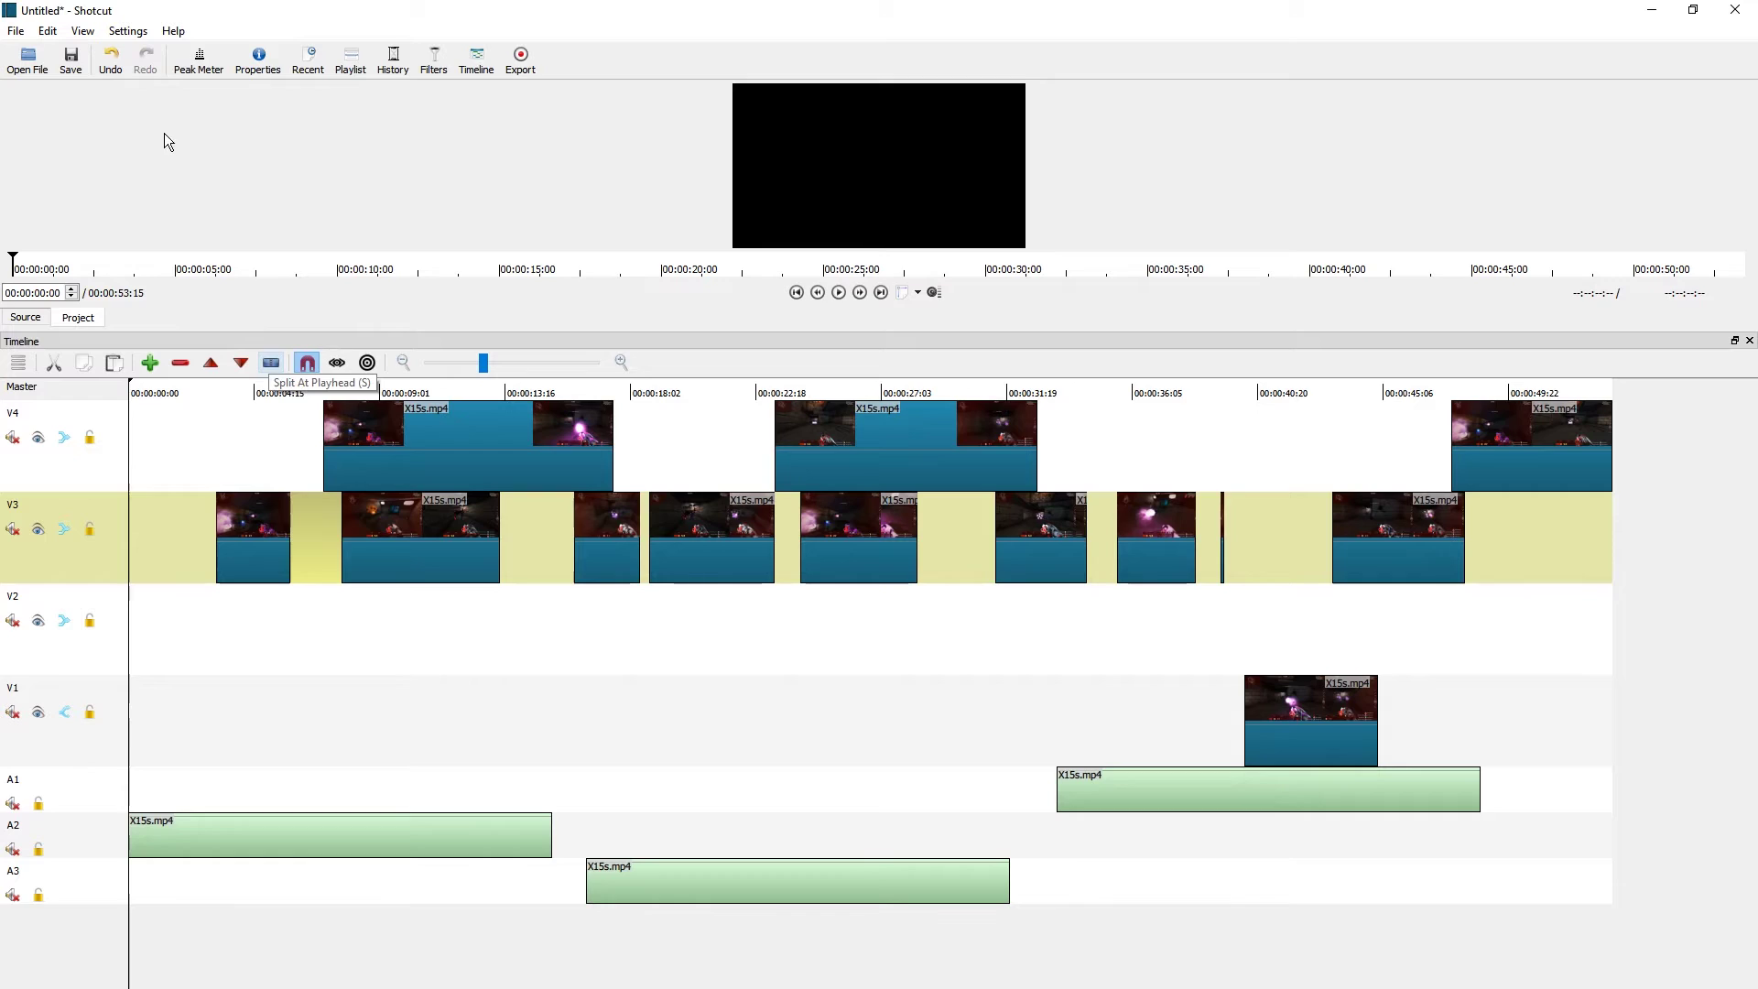
# Save the project as premove.mlt in the Shotcut folder on drive E
pyautogui.click(77, 66)
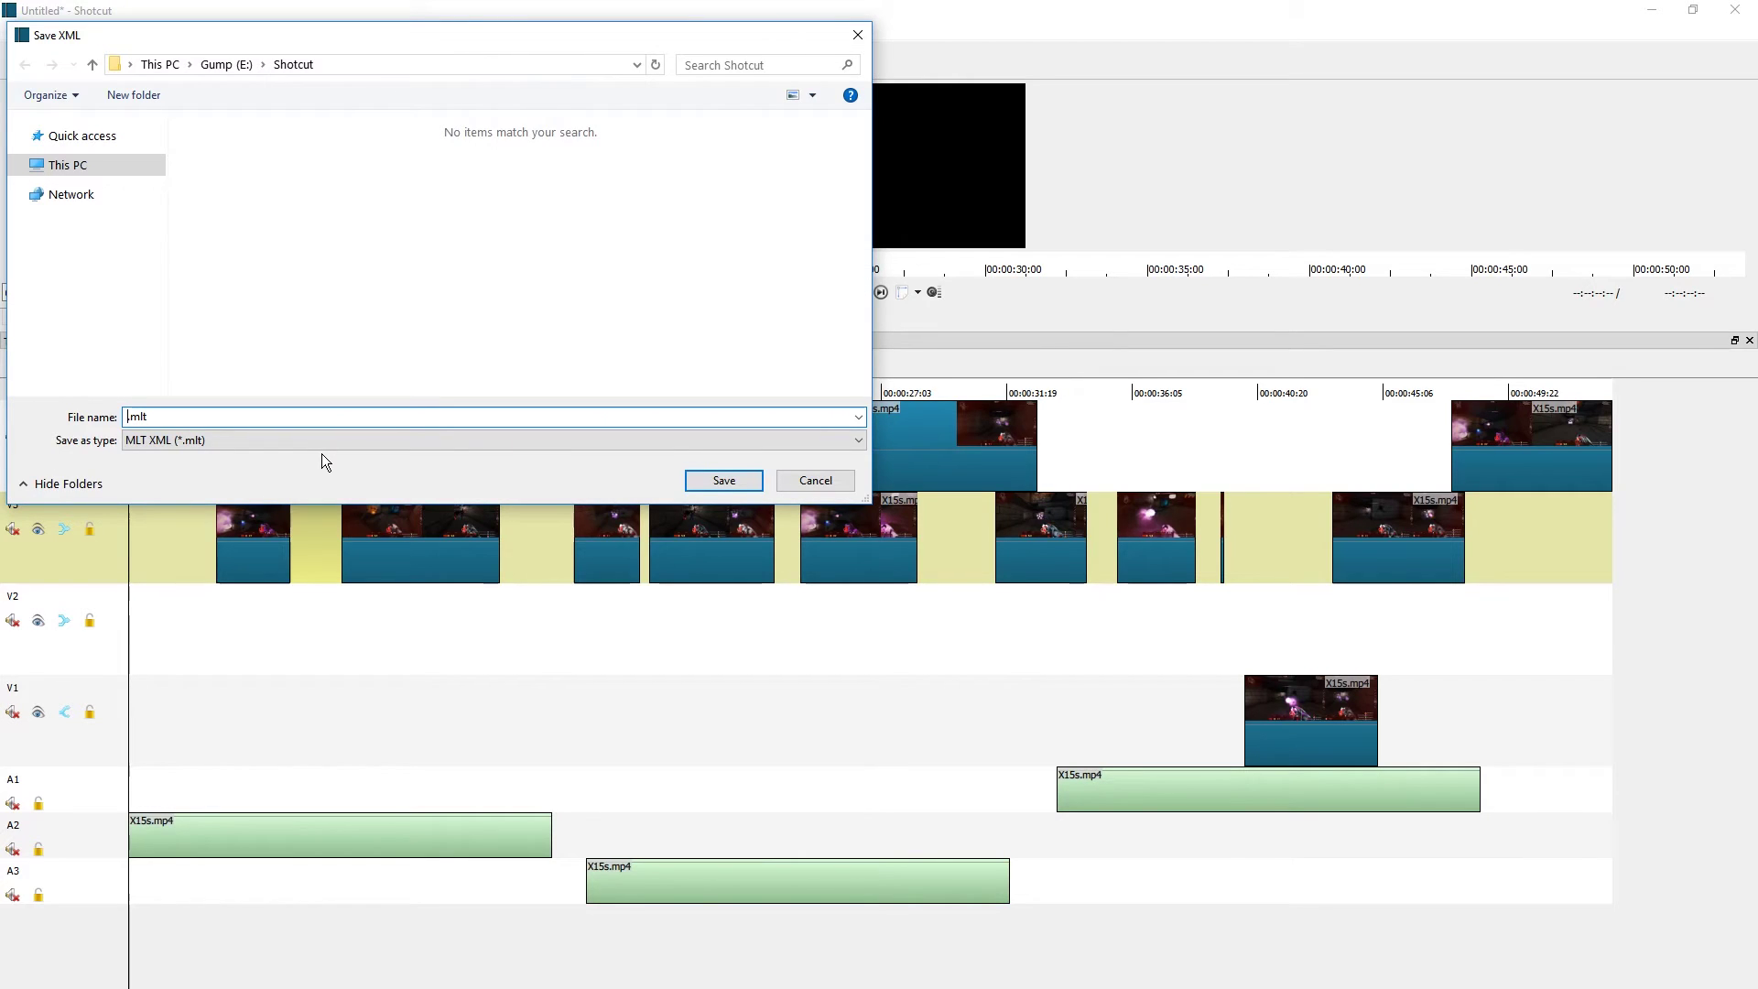
pyautogui.write('premove')
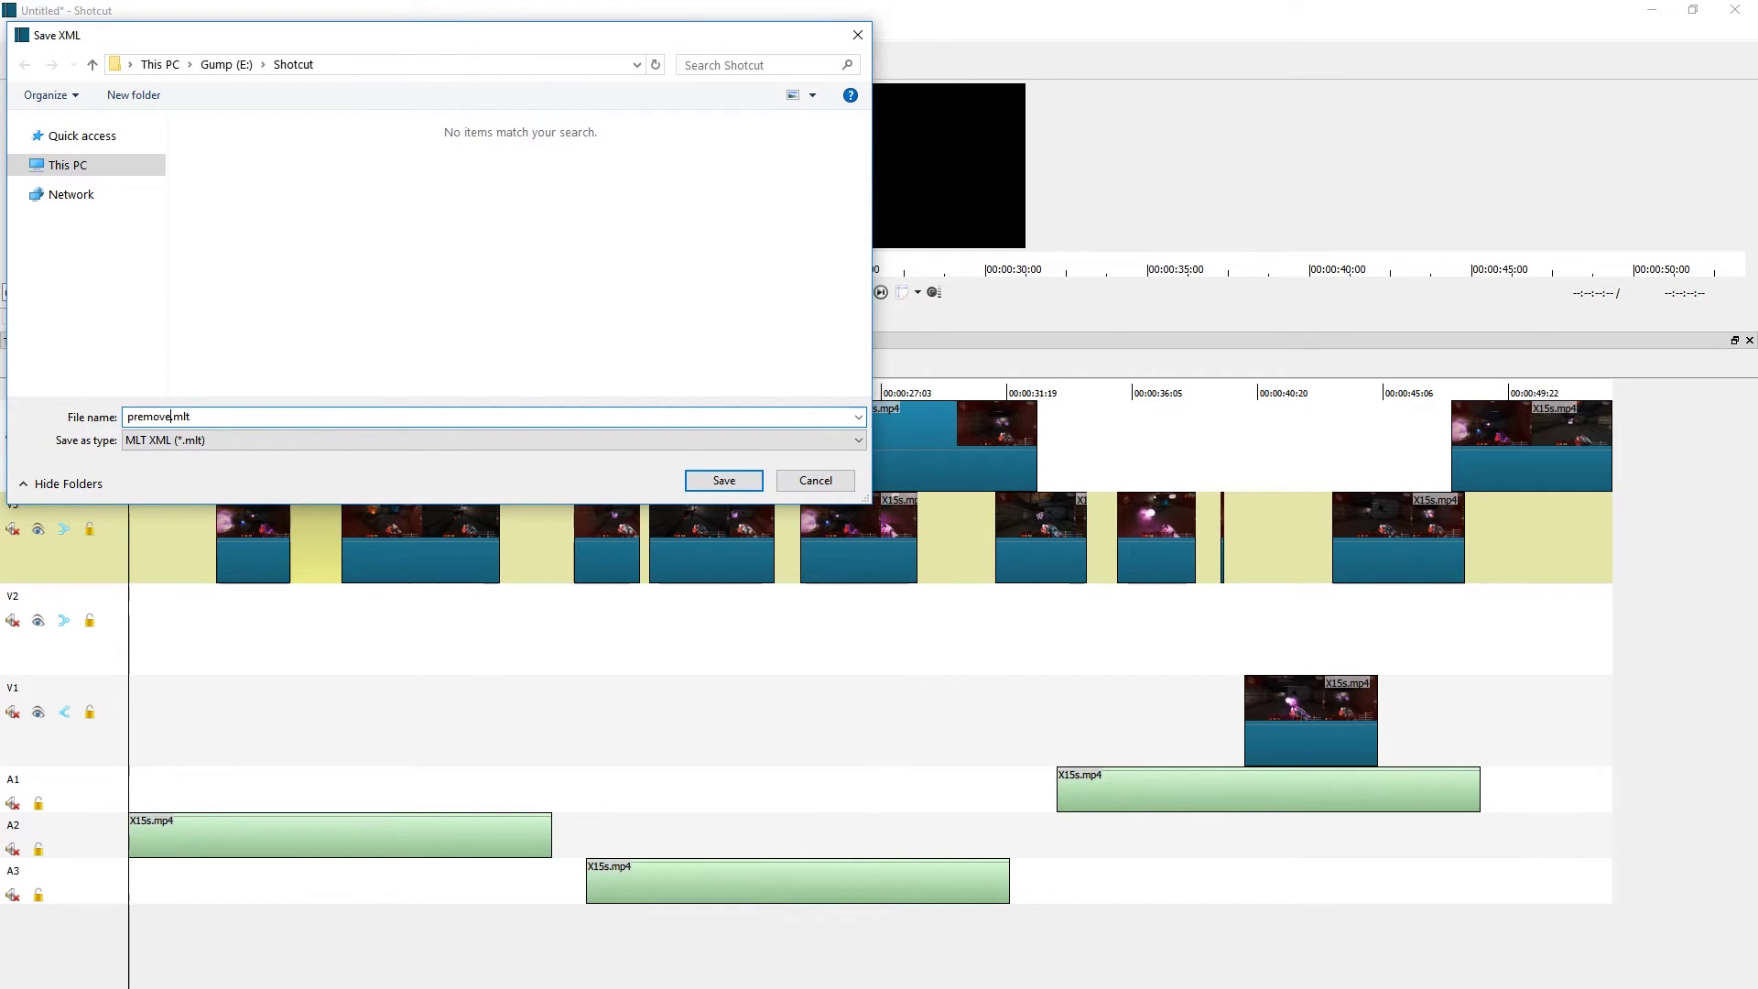
pyautogui.press('Return')
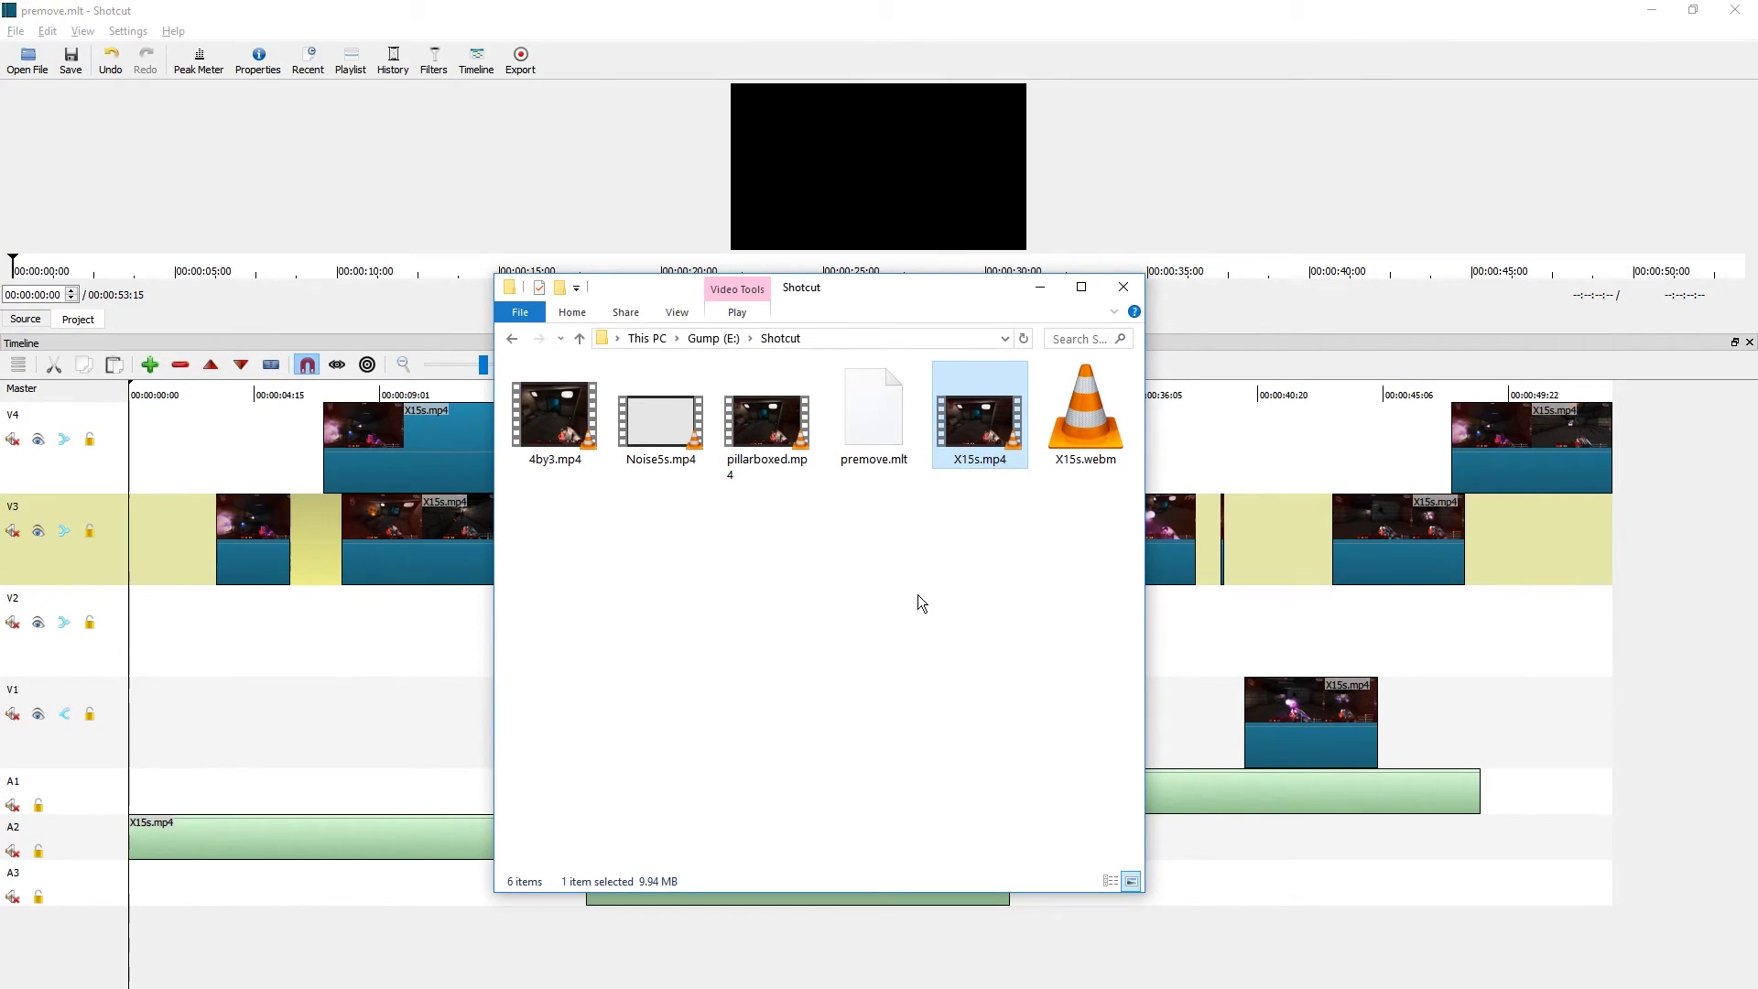
# Open premove.mlt from the Shotcut folder on drive E in Notepad2
pyautogui.moveTo(918, 591); pyautogui.dragTo(898, 341)
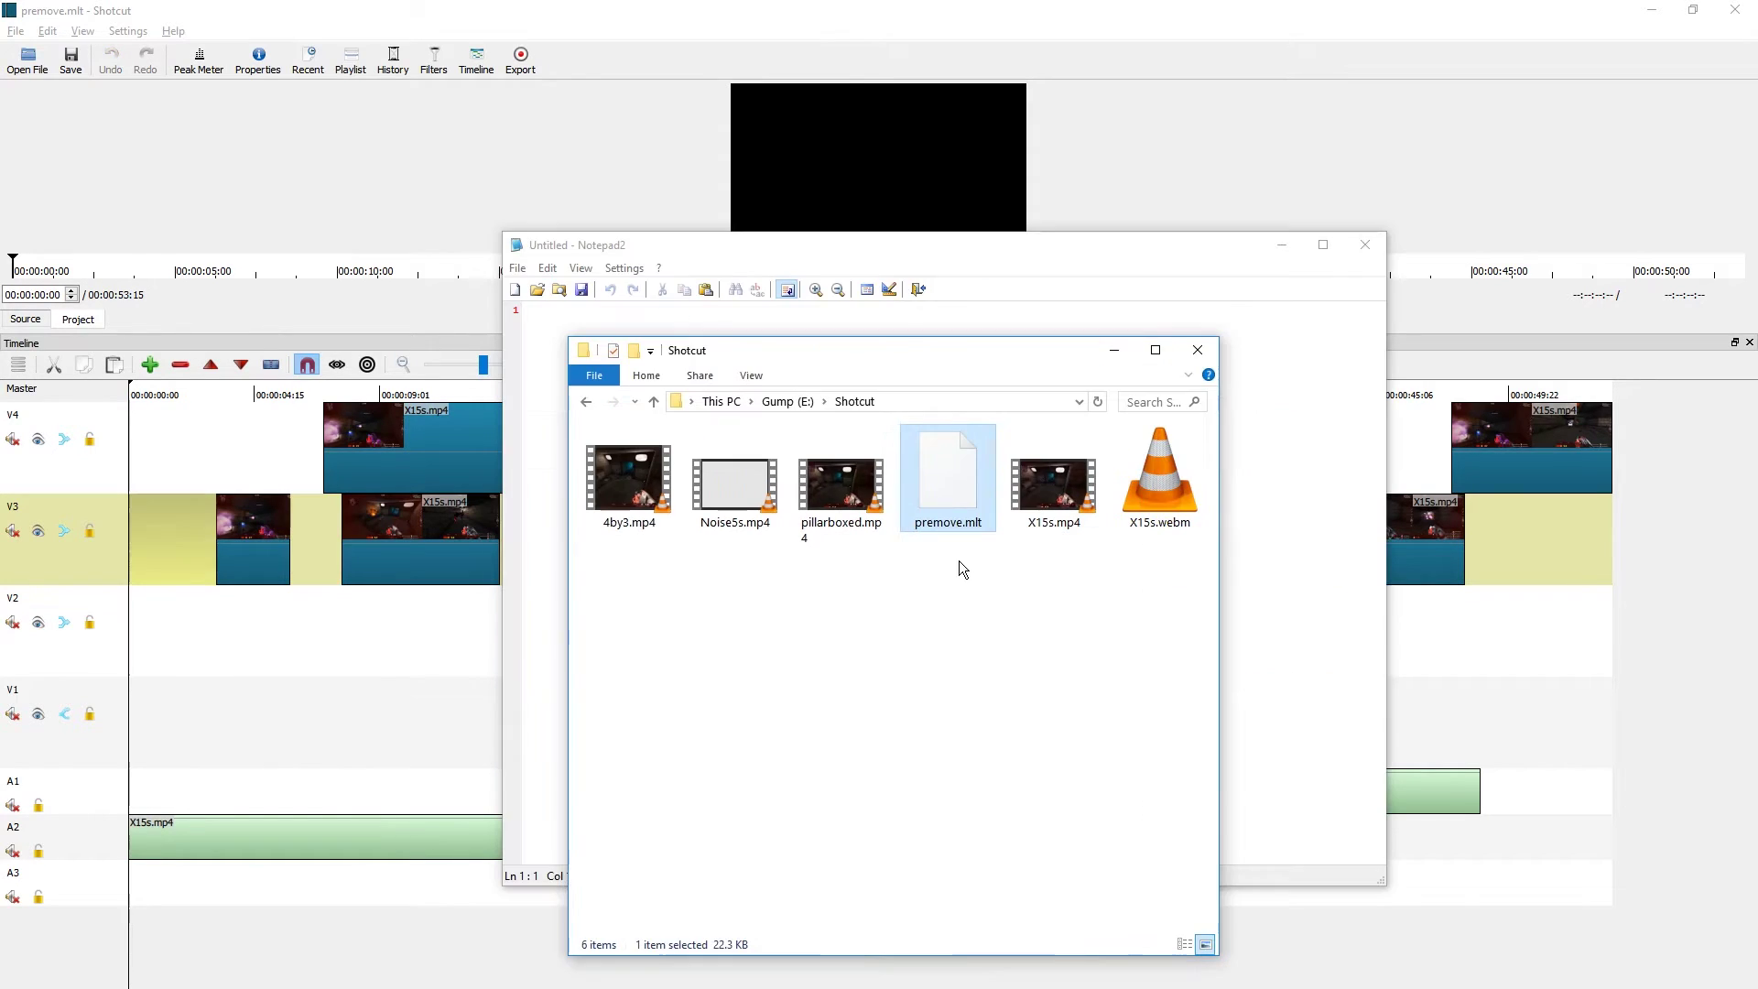
pyautogui.moveTo(914, 361); pyautogui.dragTo(932, 592)
pyautogui.moveTo(953, 705); pyautogui.dragTo(946, 444)
pyautogui.click(946, 444)
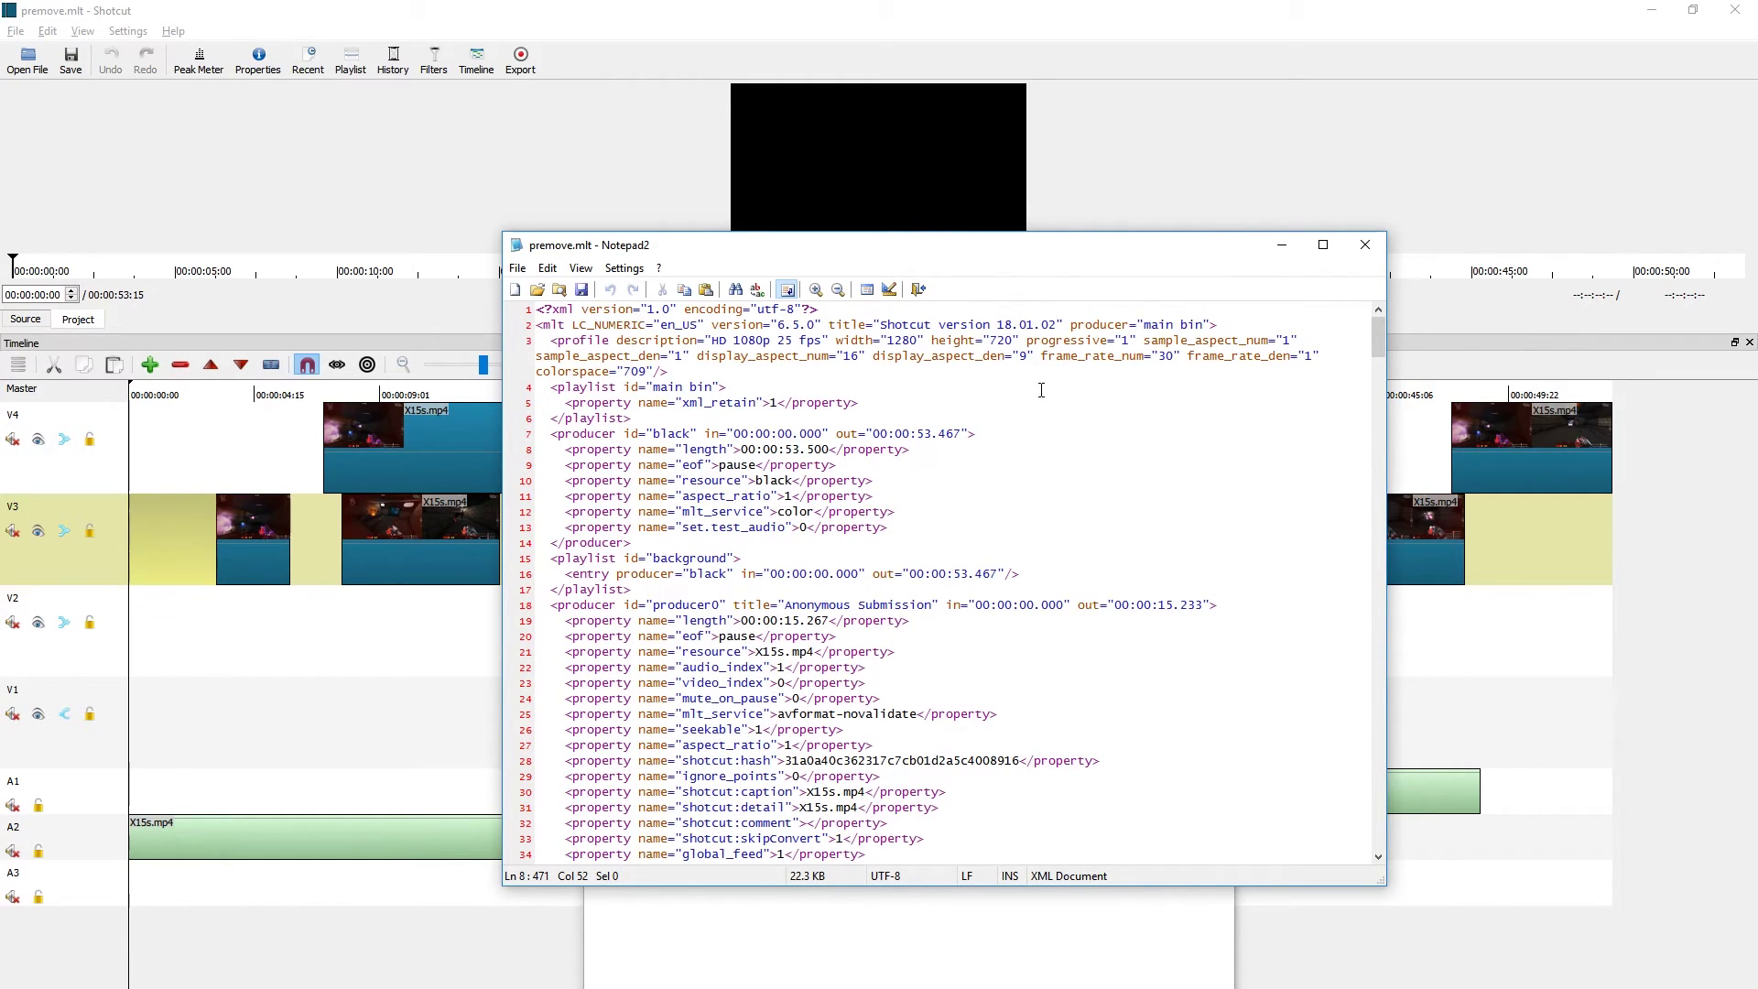
# Switch to Shotcut, open the V3 and V2 track names for editing, and return to Notepad2
pyautogui.click(284, 668)
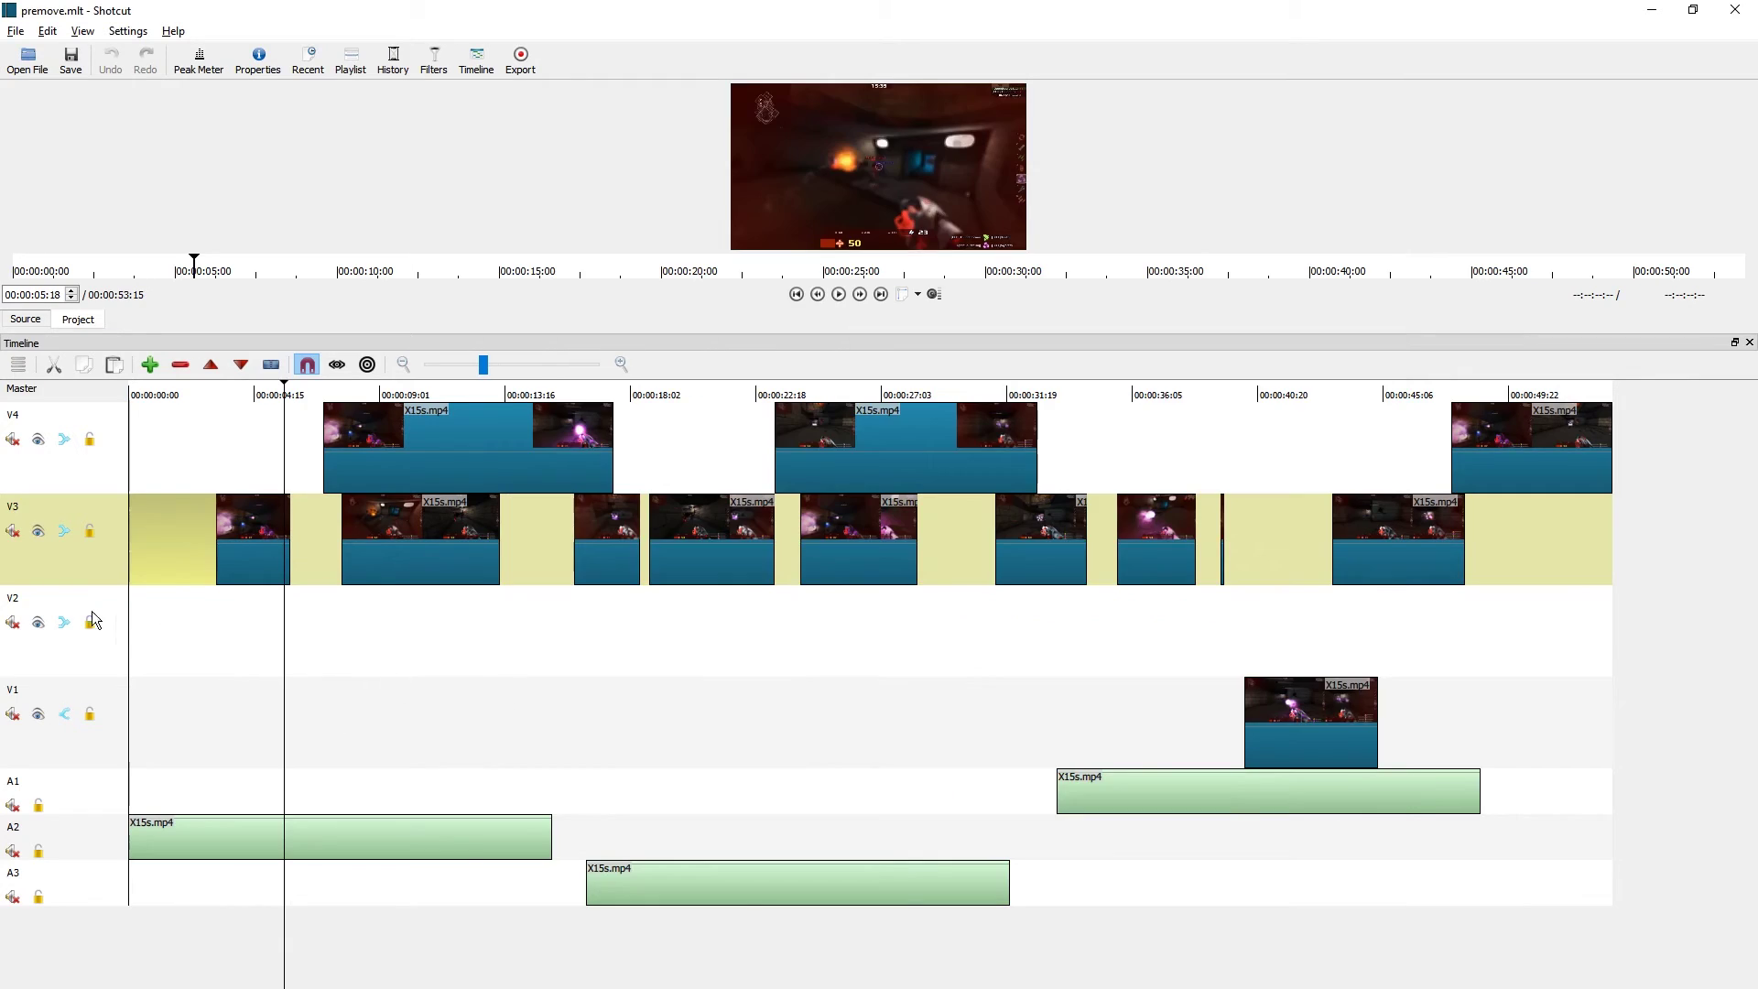
pyautogui.doubleClick(26, 513)
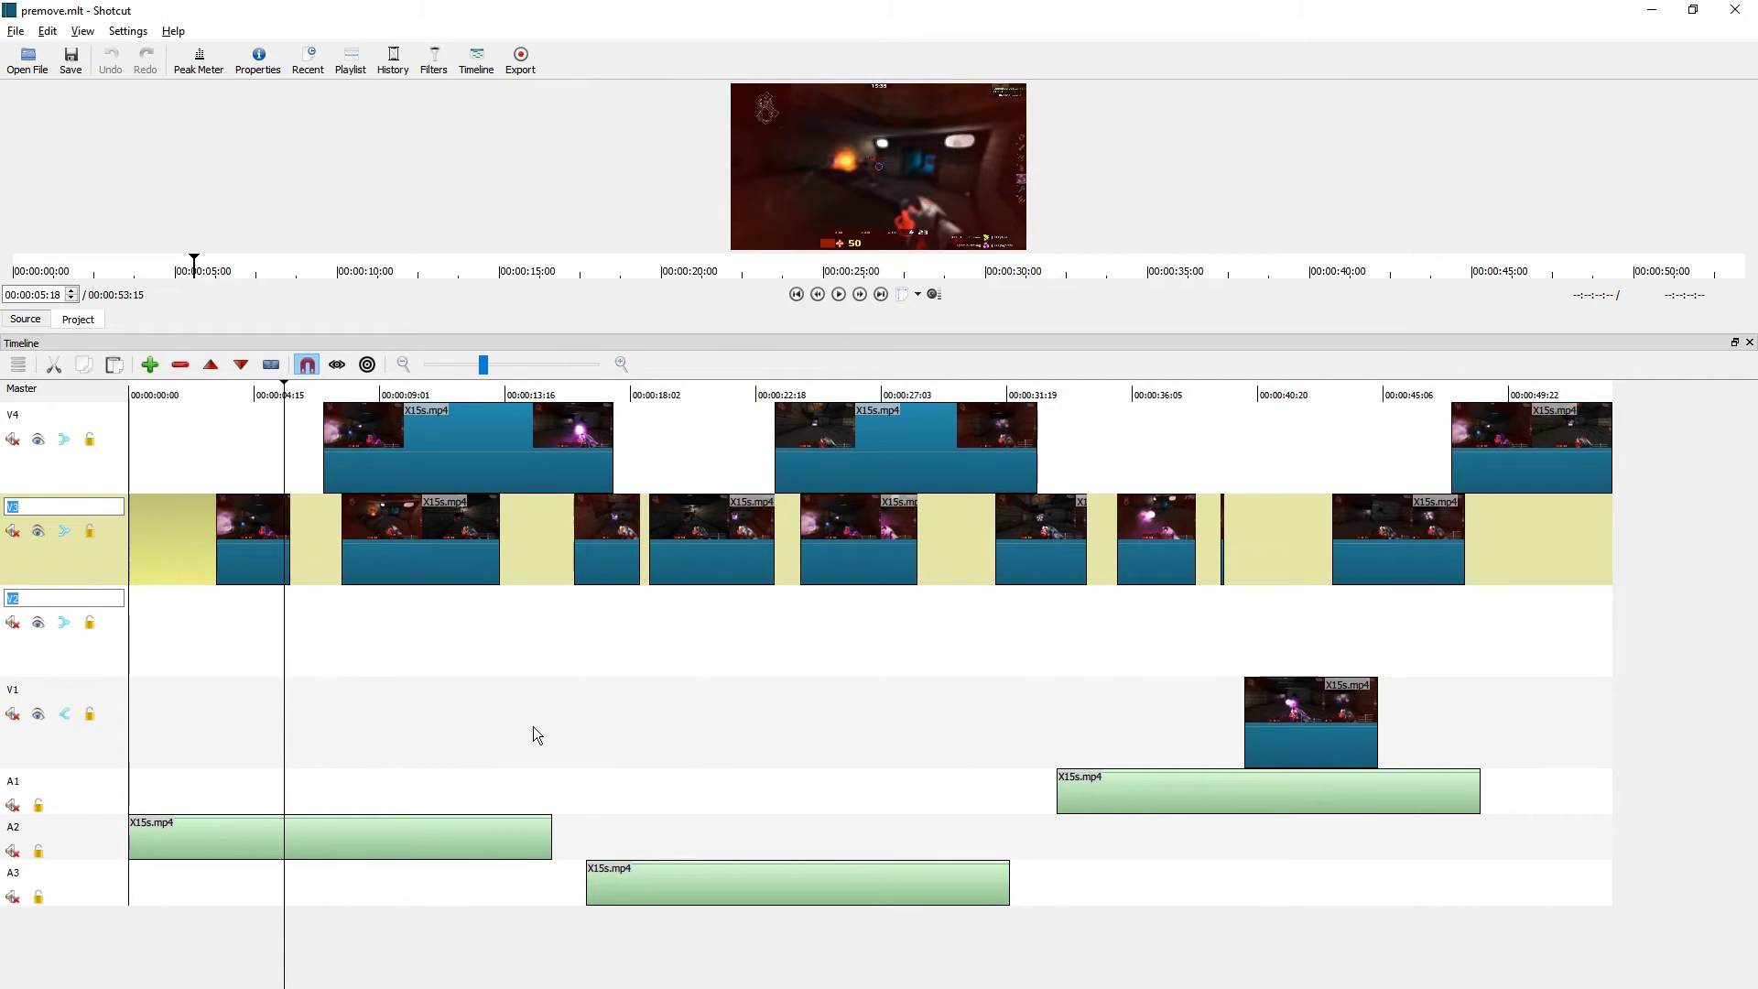
pyautogui.hotkey('alt', 'Tab')
# Search the project file for v3 to locate the V3 track's playlist entry
pyautogui.click(812, 377)
pyautogui.hotkey('ctrl', 'f')
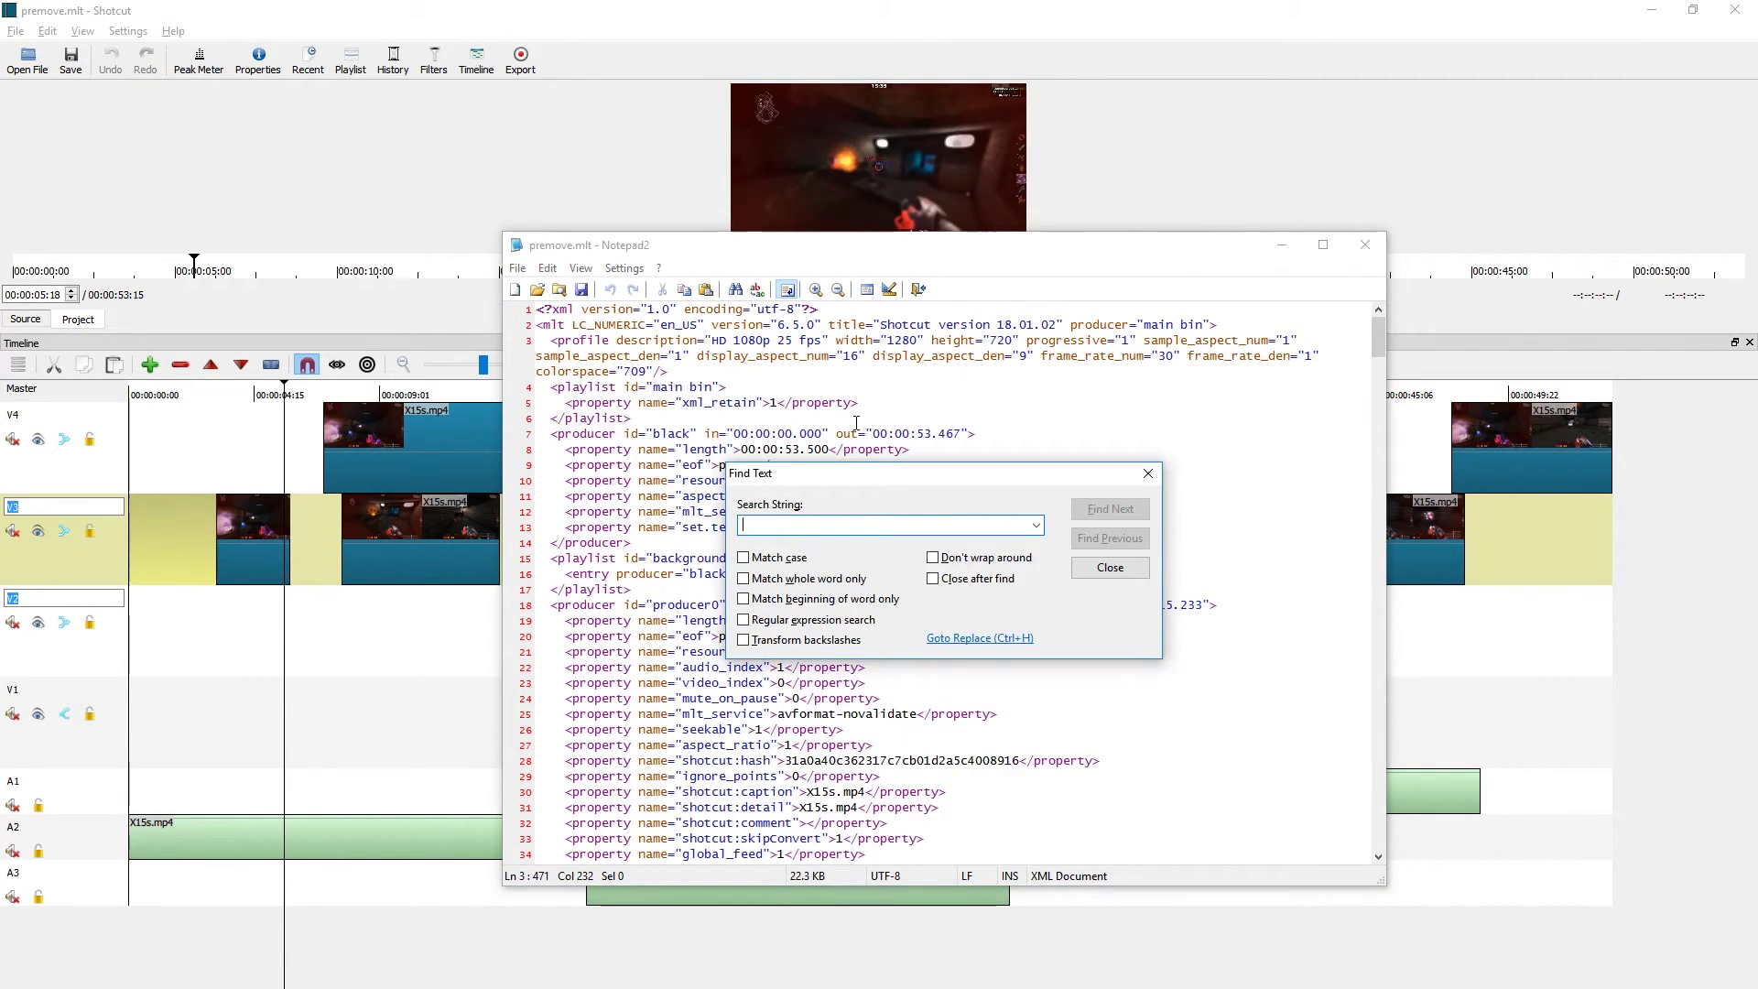
pyautogui.write('v3')
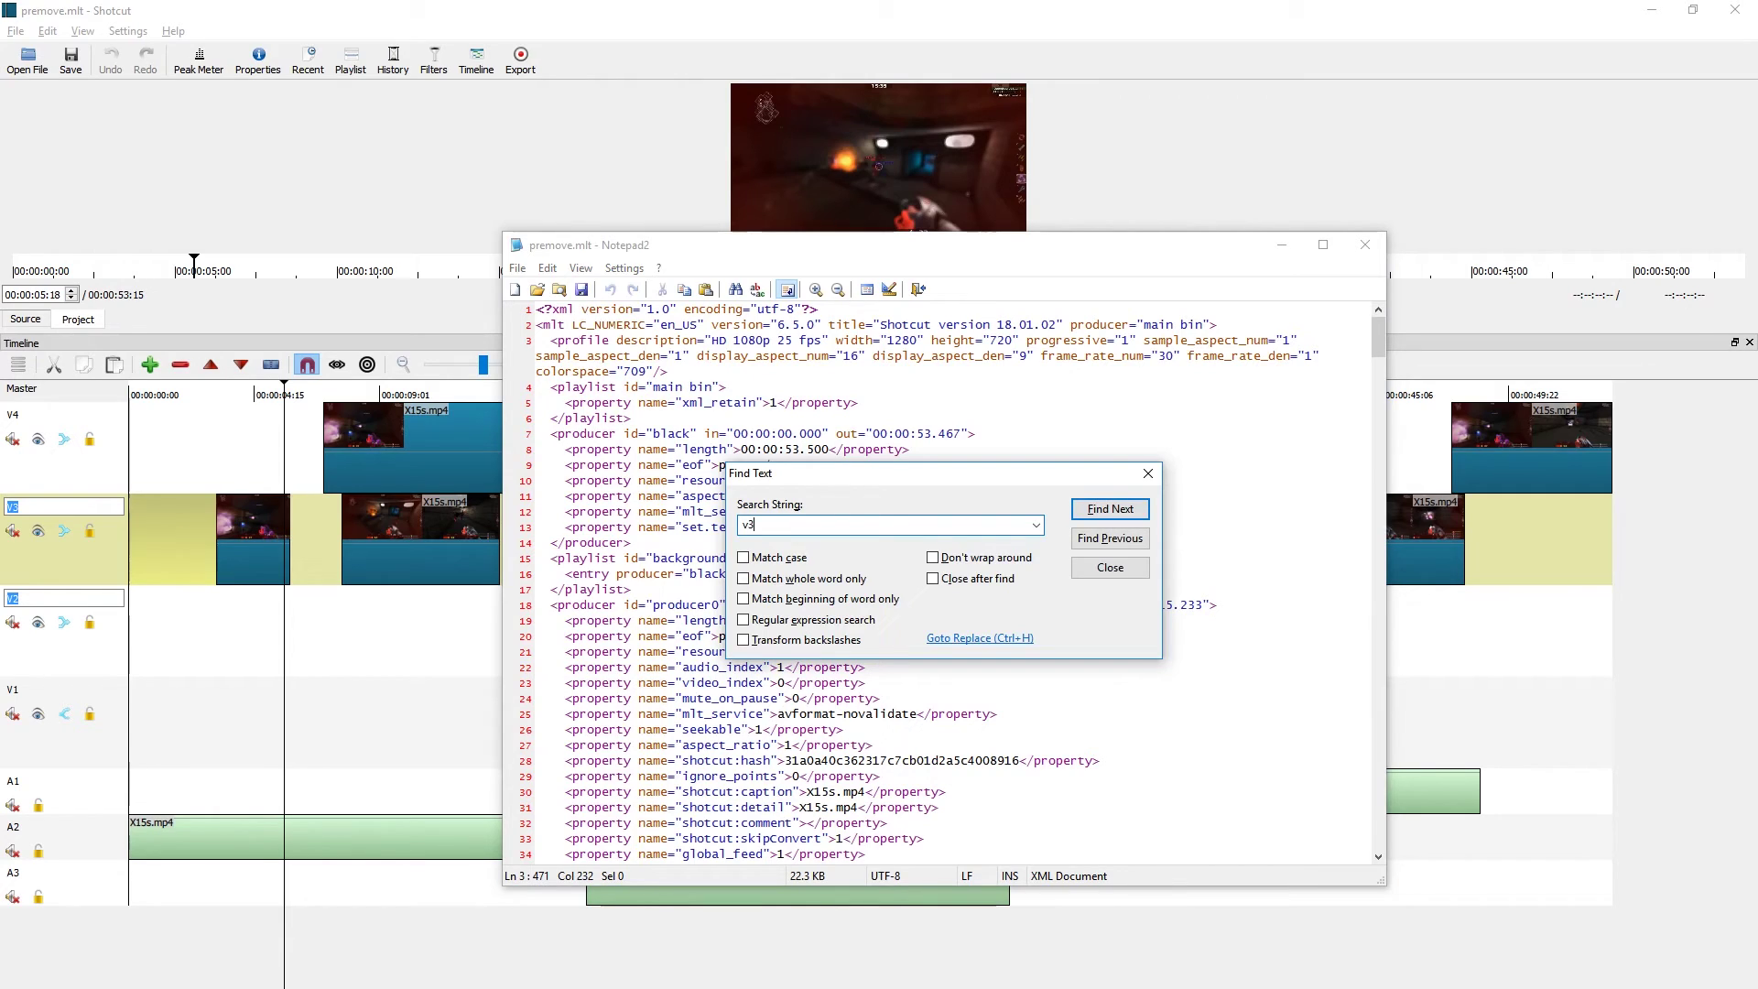
pyautogui.press('Return')
pyautogui.press('Escape')
pyautogui.click(709, 727)
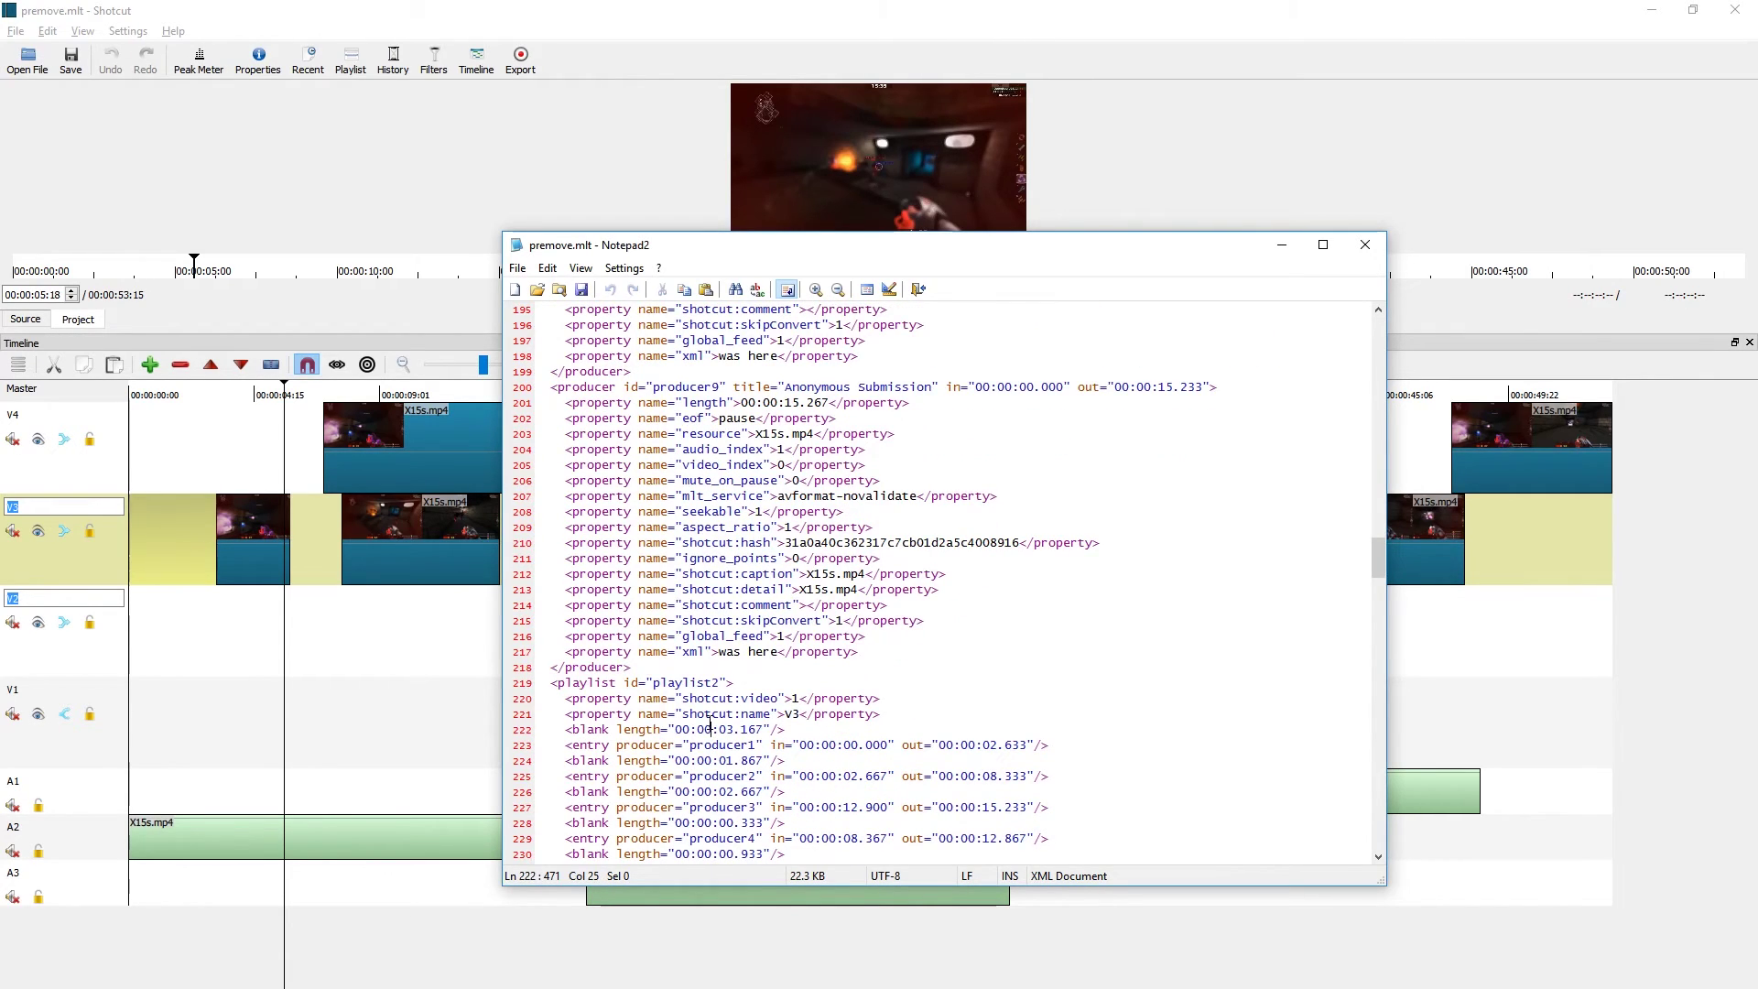
# Highlight the shotcut:name property, the V3 value and the playlist id of the V3 entry
pyautogui.moveTo(707, 716); pyautogui.dragTo(757, 719)
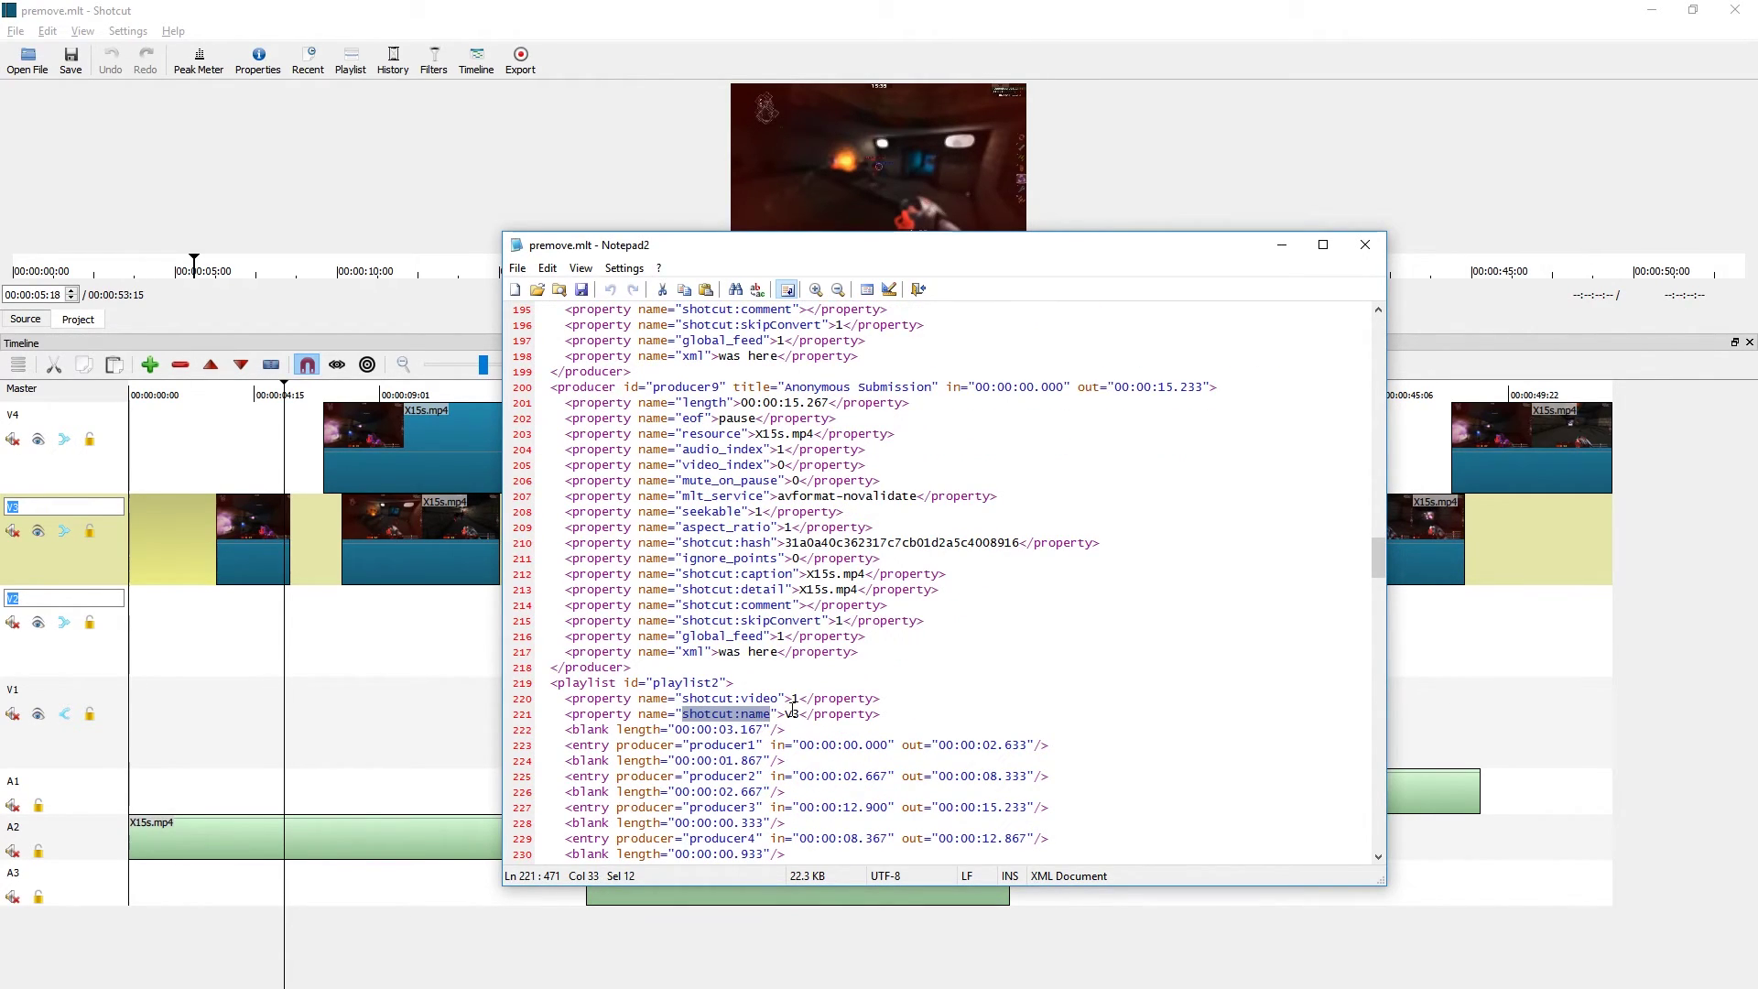
pyautogui.doubleClick(792, 714)
pyautogui.click(775, 713)
pyautogui.click(704, 683)
pyautogui.doubleClick(704, 682)
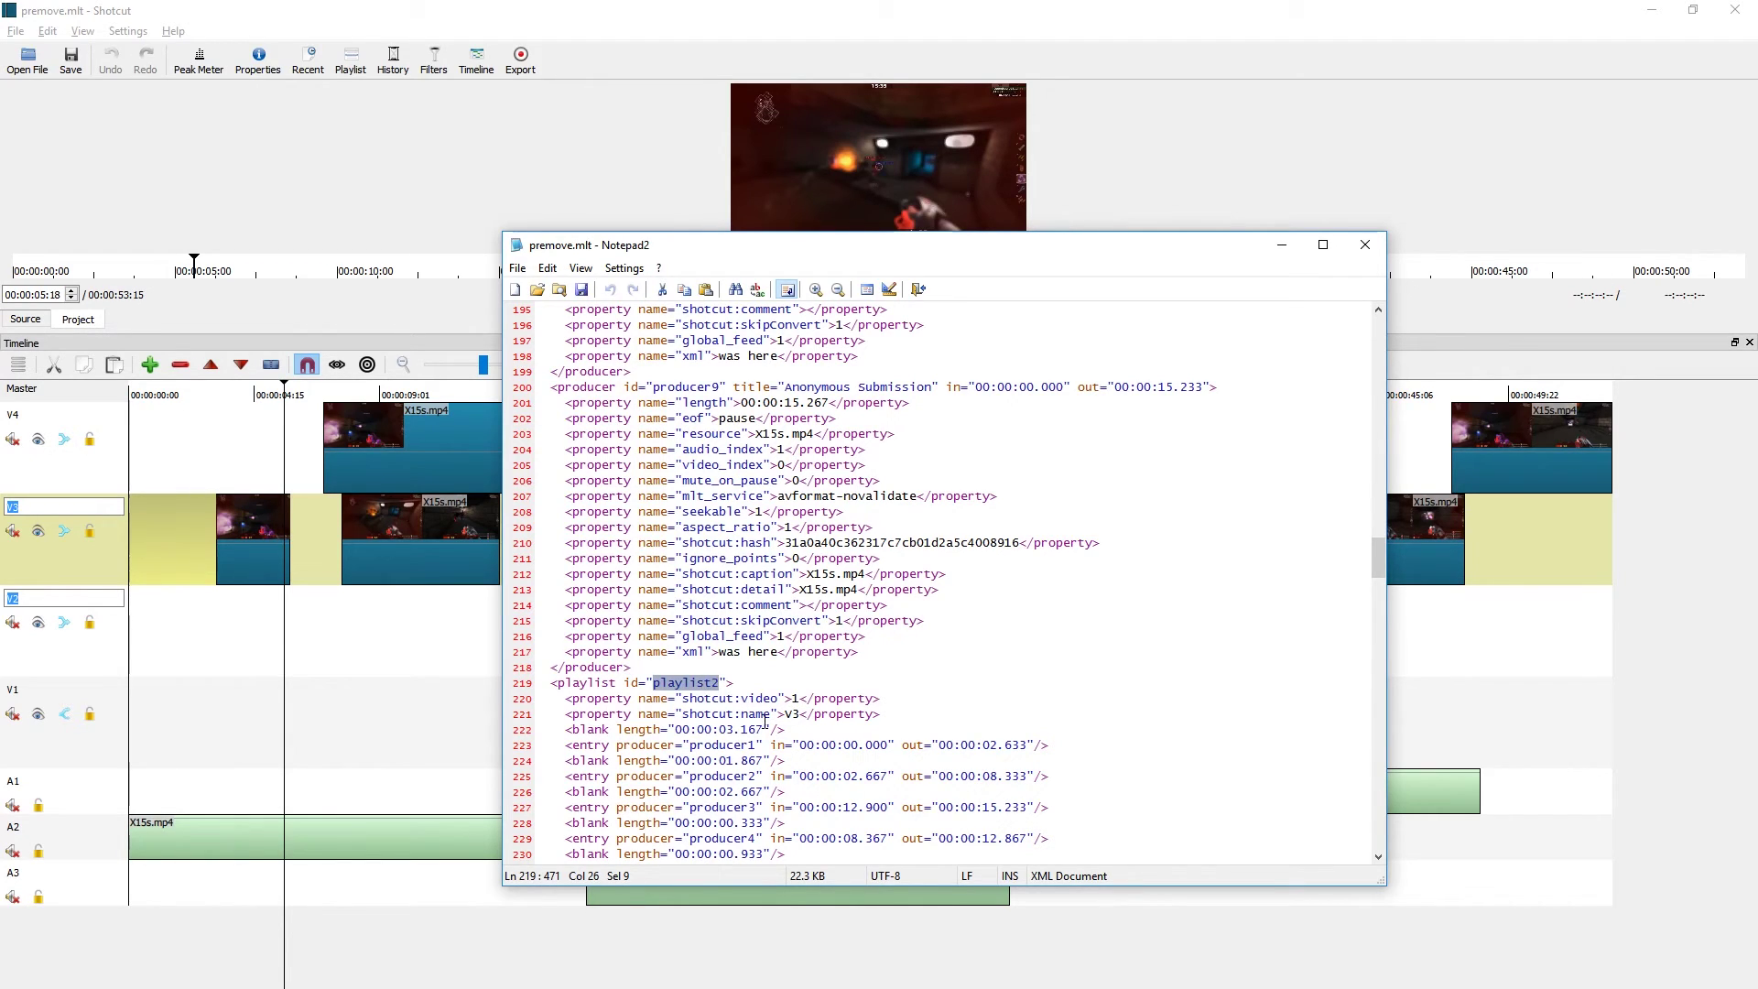
# Search for v2 and change the id of the V2 track's playlist to playlist2
pyautogui.press('End')
pyautogui.hotkey('ctrl', 'f')
pyautogui.write('v2')
pyautogui.press('Return')
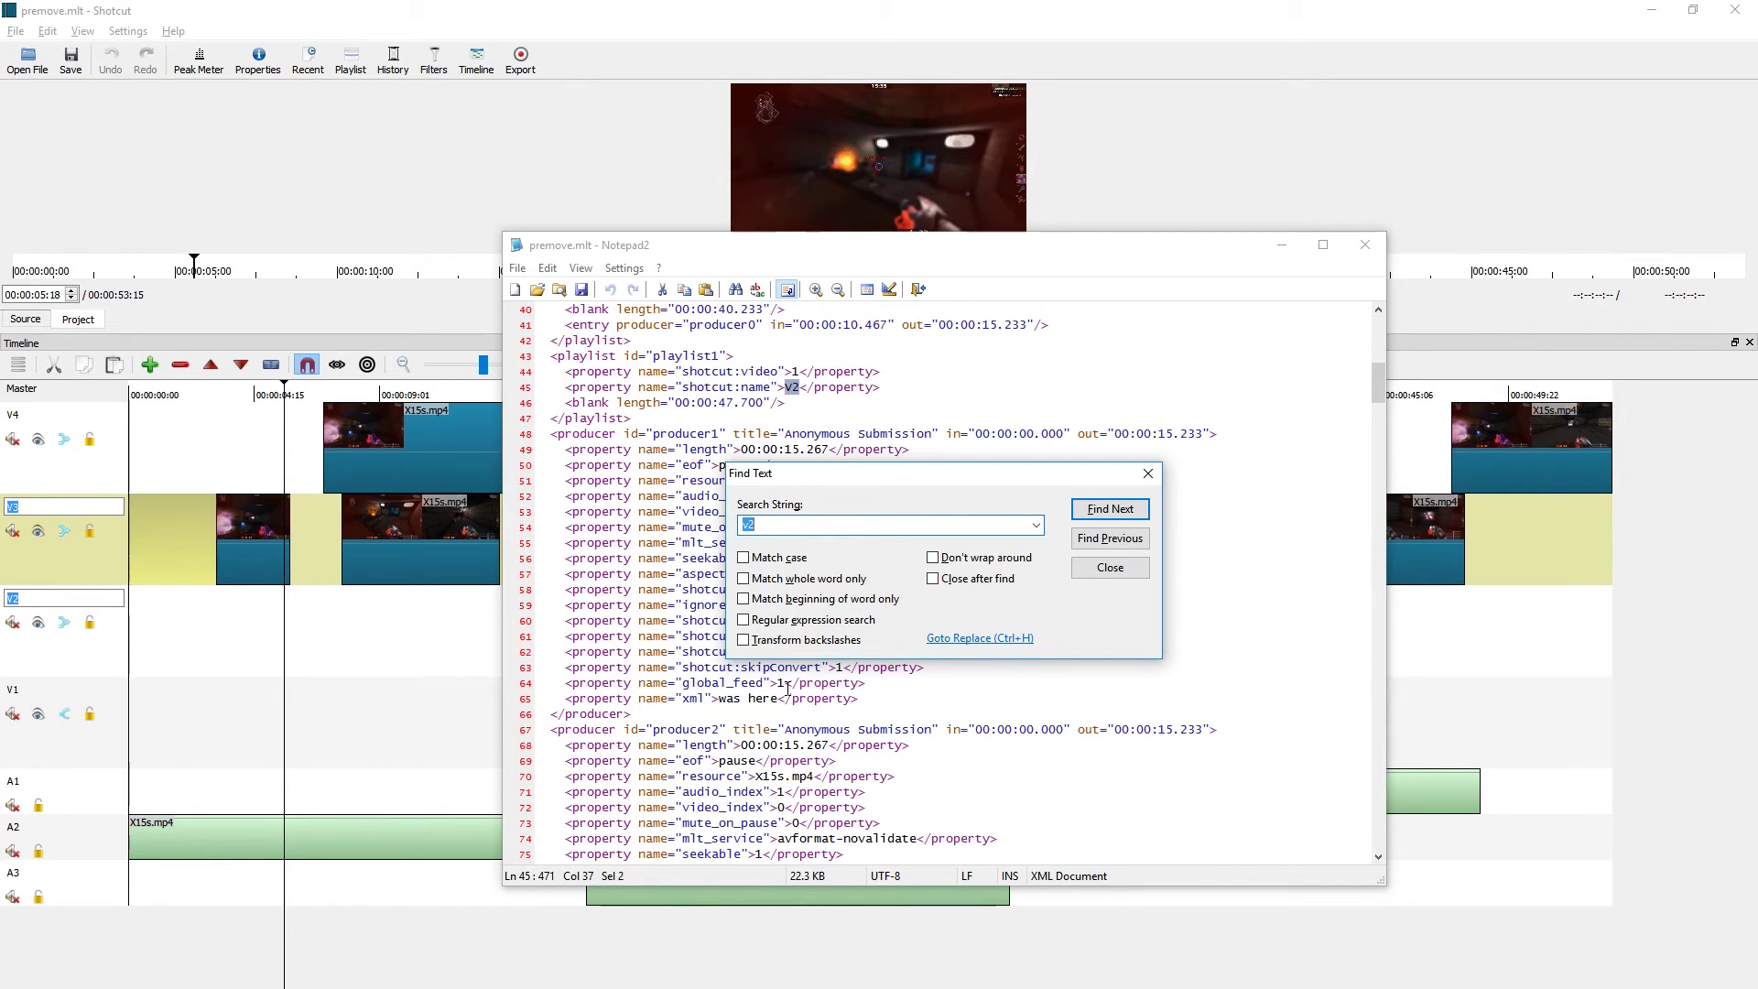
pyautogui.press('Escape')
pyautogui.scroll(1, 865, 483)
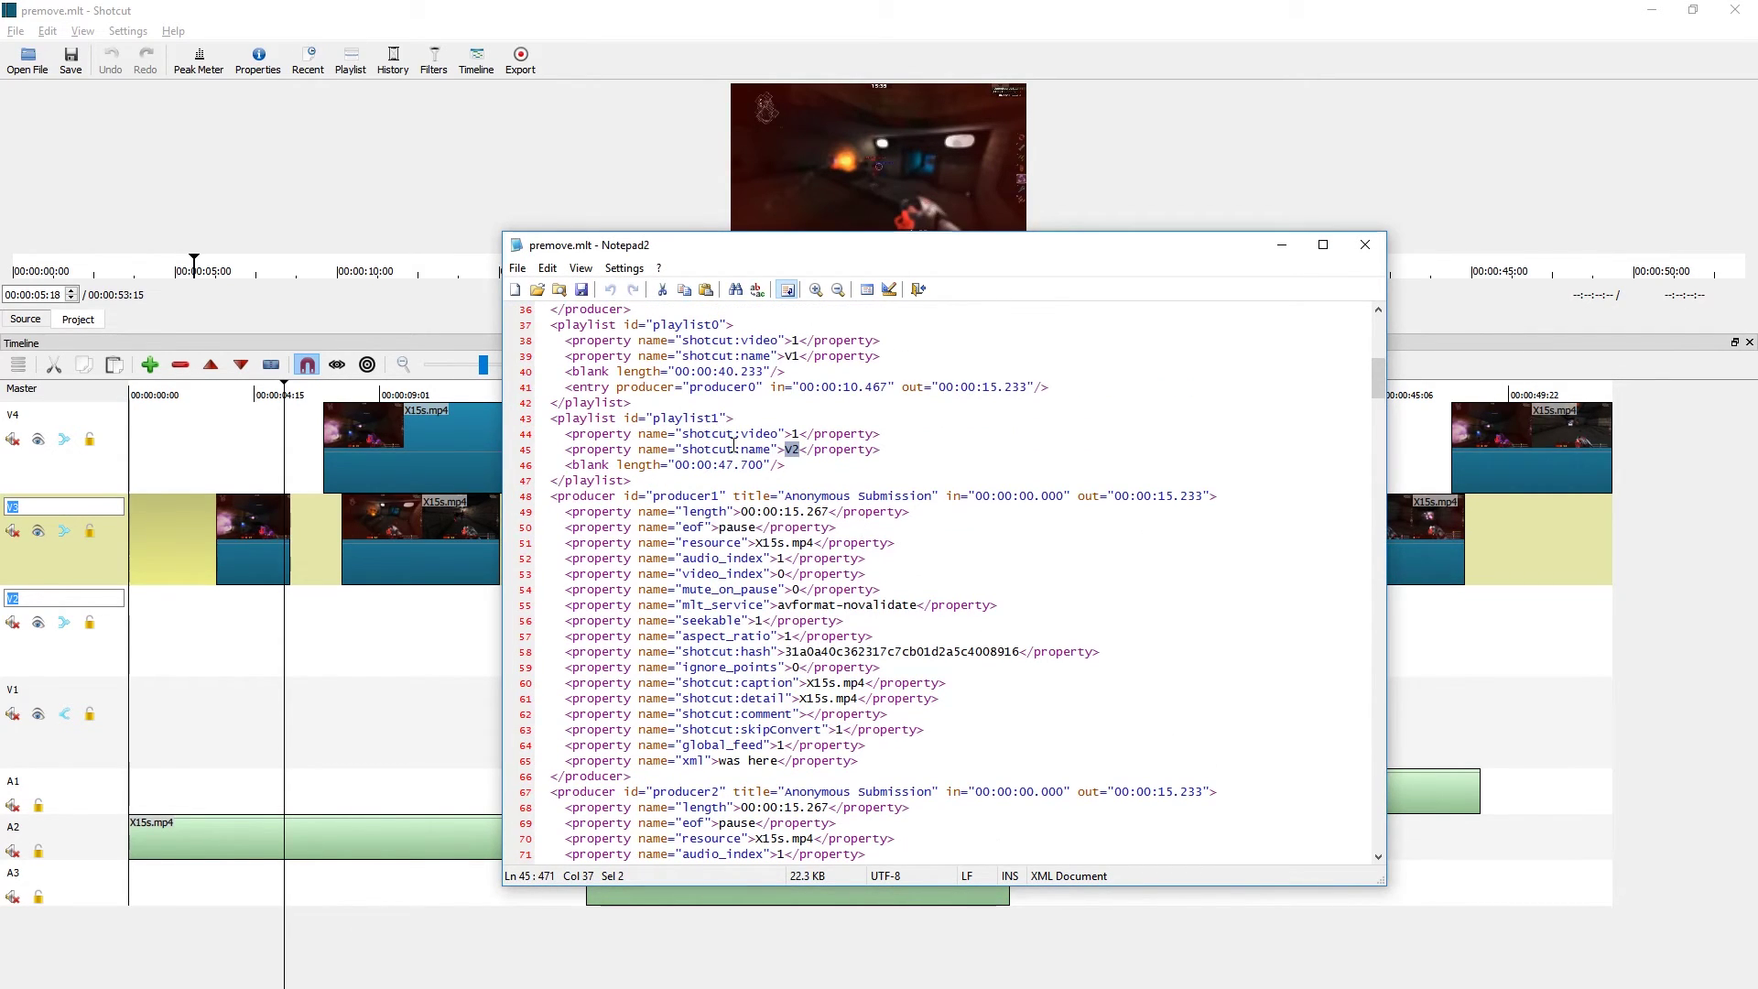
pyautogui.doubleClick(684, 420)
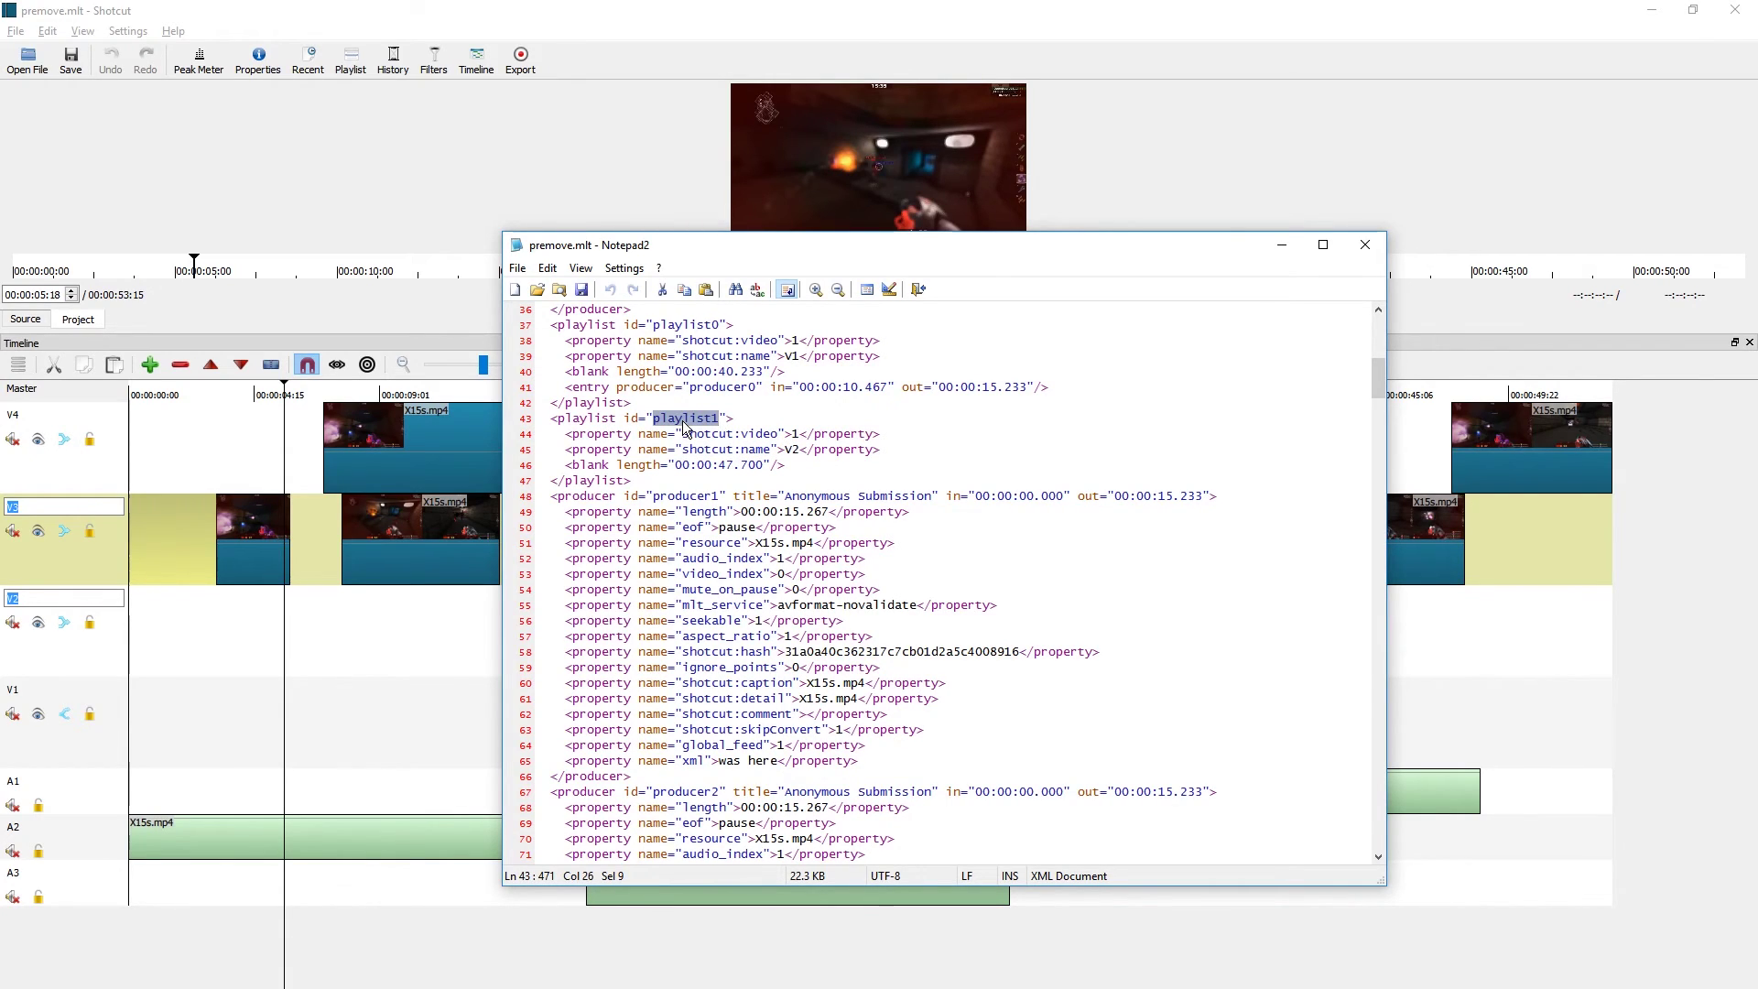
pyautogui.click(721, 416)
pyautogui.press('BackSpace')
pyautogui.write('2')
# Find the V3 track's playlist and change its id to playlist1
pyautogui.press('F3')
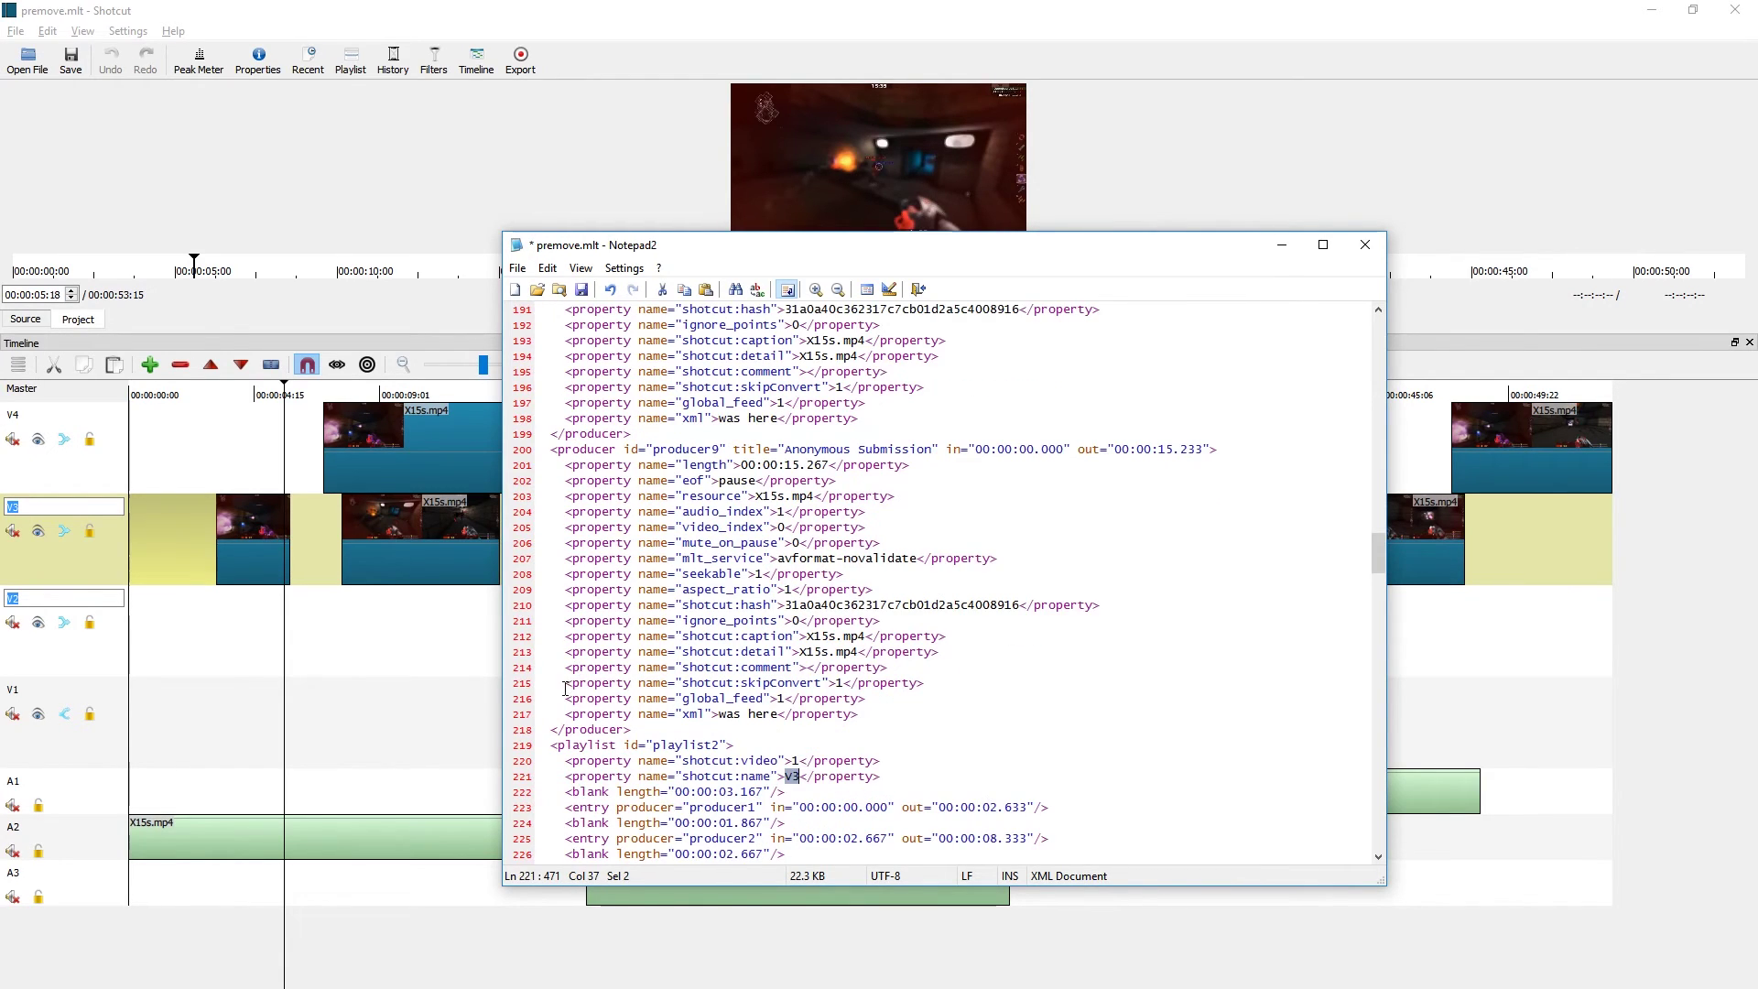
pyautogui.click(726, 746)
pyautogui.press('BackSpace')
pyautogui.write('1')
# Save the edited project file as postmove.mlt in the Shotcut folder
pyautogui.click(517, 268)
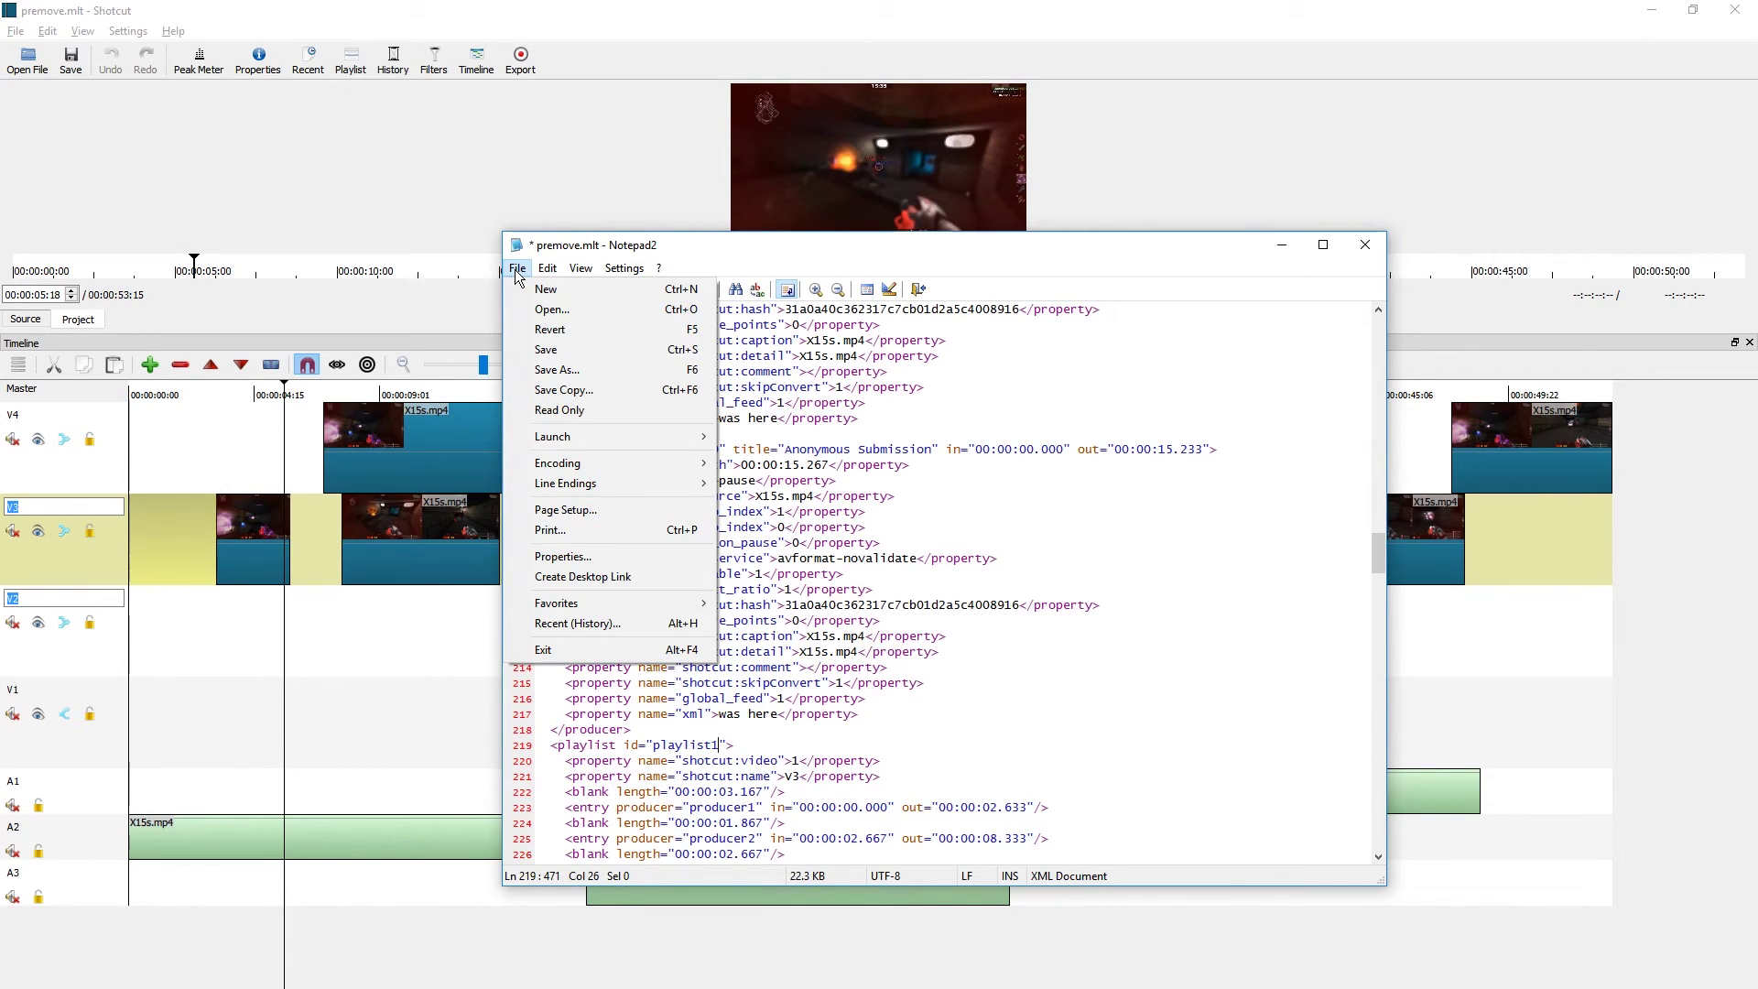
pyautogui.click(618, 371)
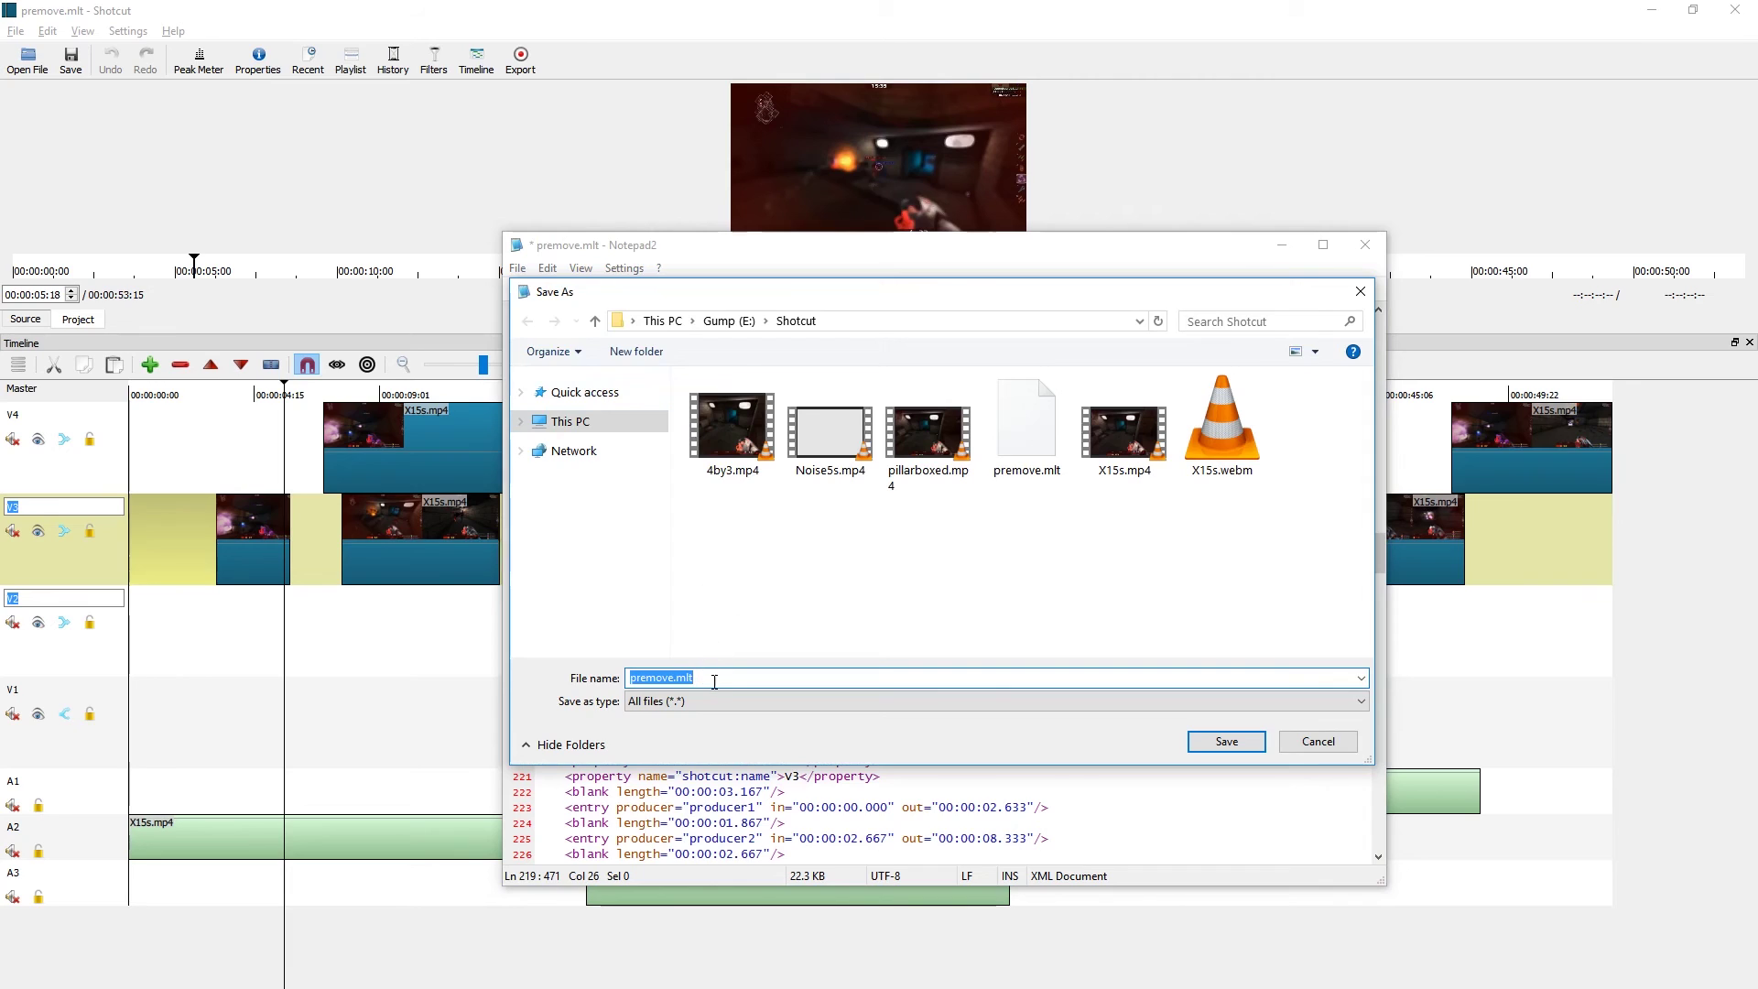
pyautogui.write('postmove')
pyautogui.press('Return')
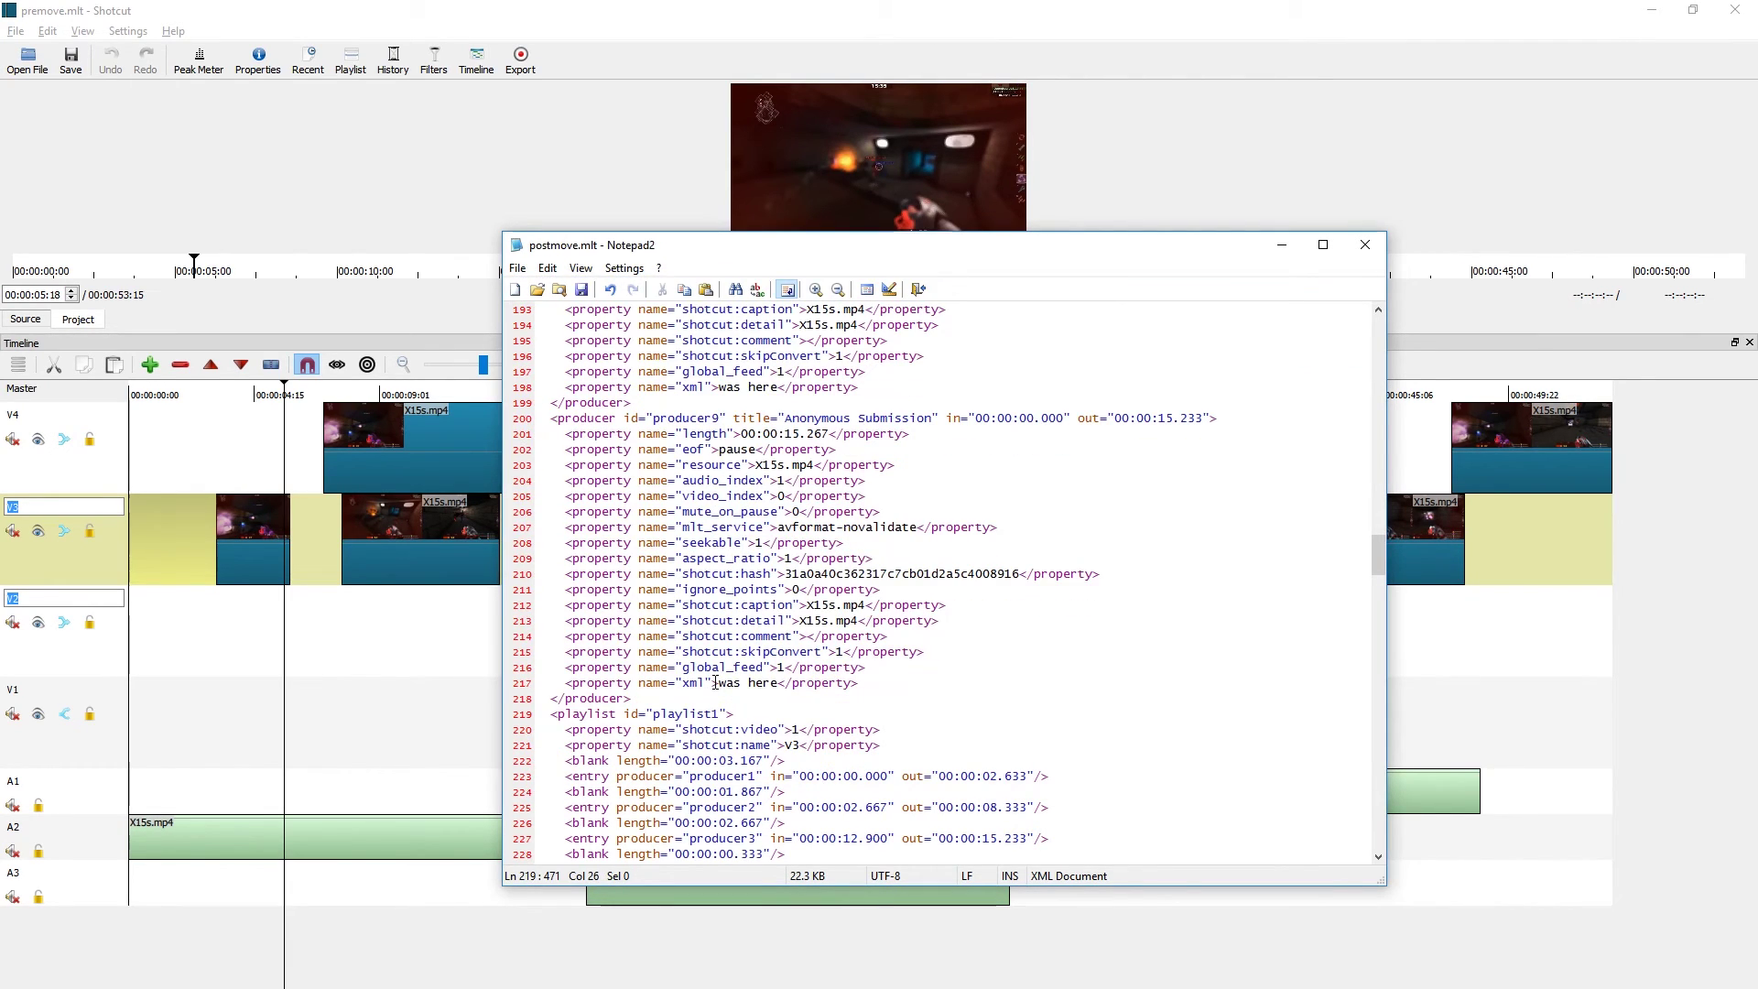
# Close Notepad2 and load postmove.mlt from the Shotcut folder into Shotcut
pyautogui.hotkey('alt', 'F4')
pyautogui.moveTo(977, 596); pyautogui.dragTo(962, 809)
pyautogui.click(953, 847)
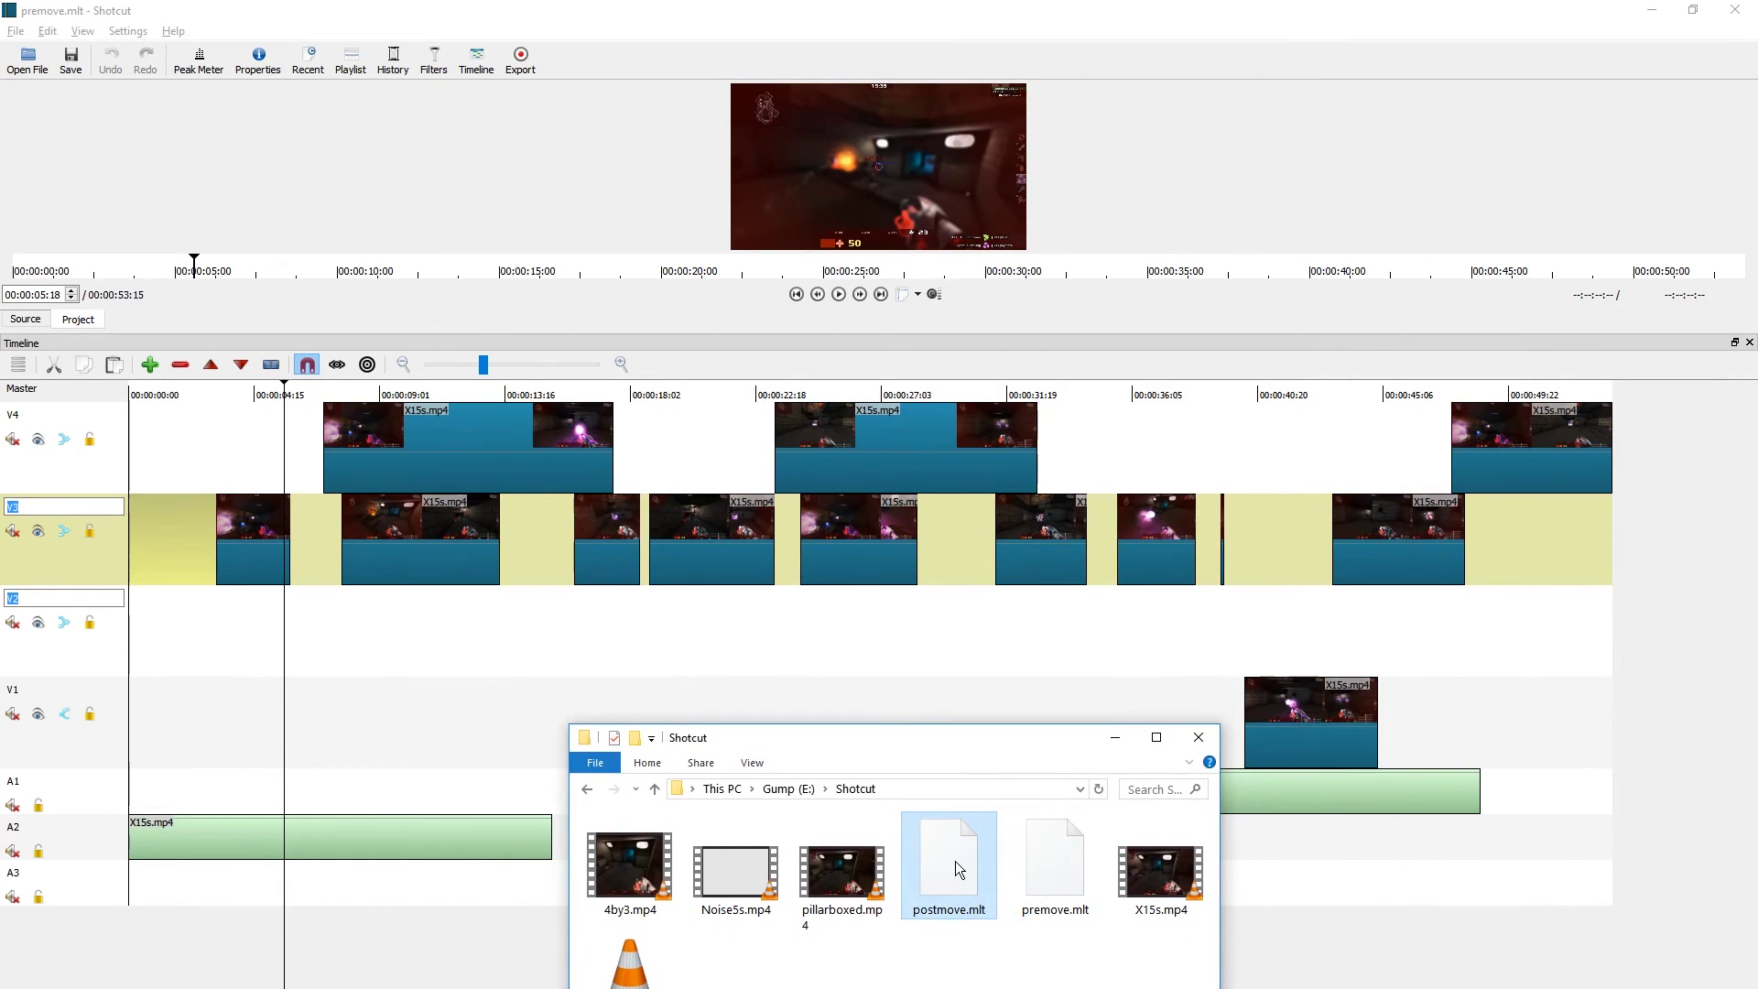
pyautogui.moveTo(963, 924); pyautogui.dragTo(1196, 156)
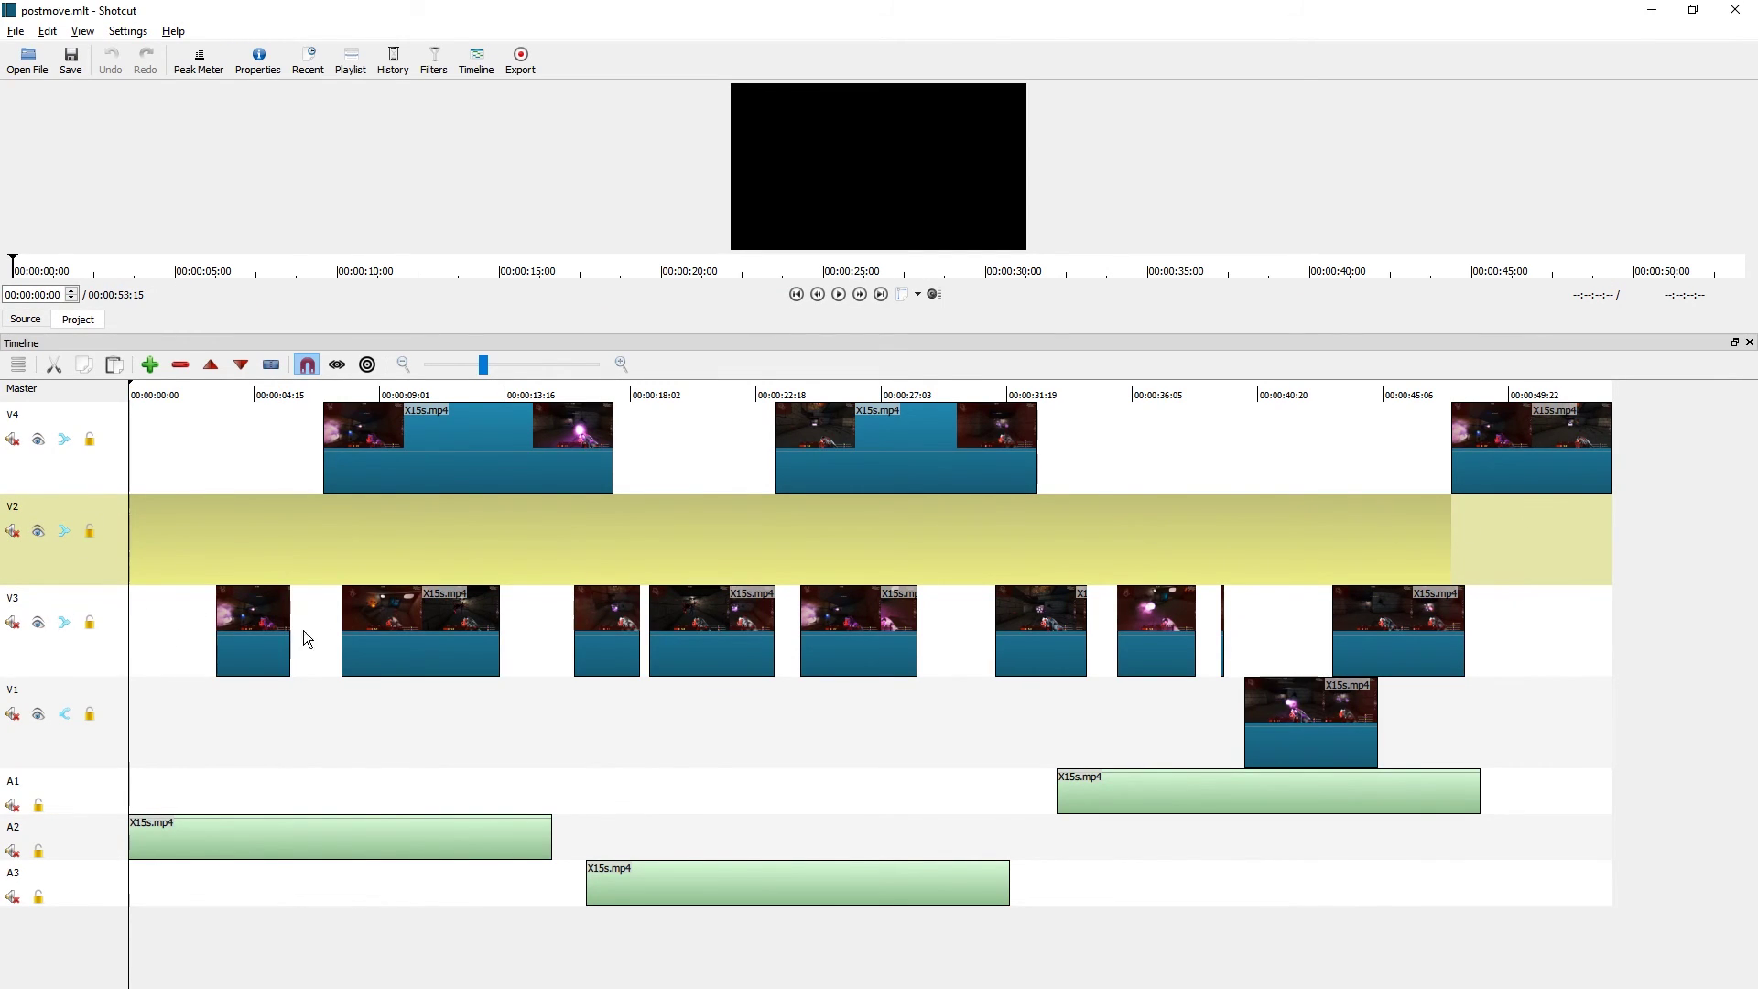
# Alternately load premove.mlt and postmove.mlt in Shotcut to compare the order of tracks V2 and V3, ending on postmove.mlt
pyautogui.moveTo(1055, 865); pyautogui.dragTo(1073, 162)
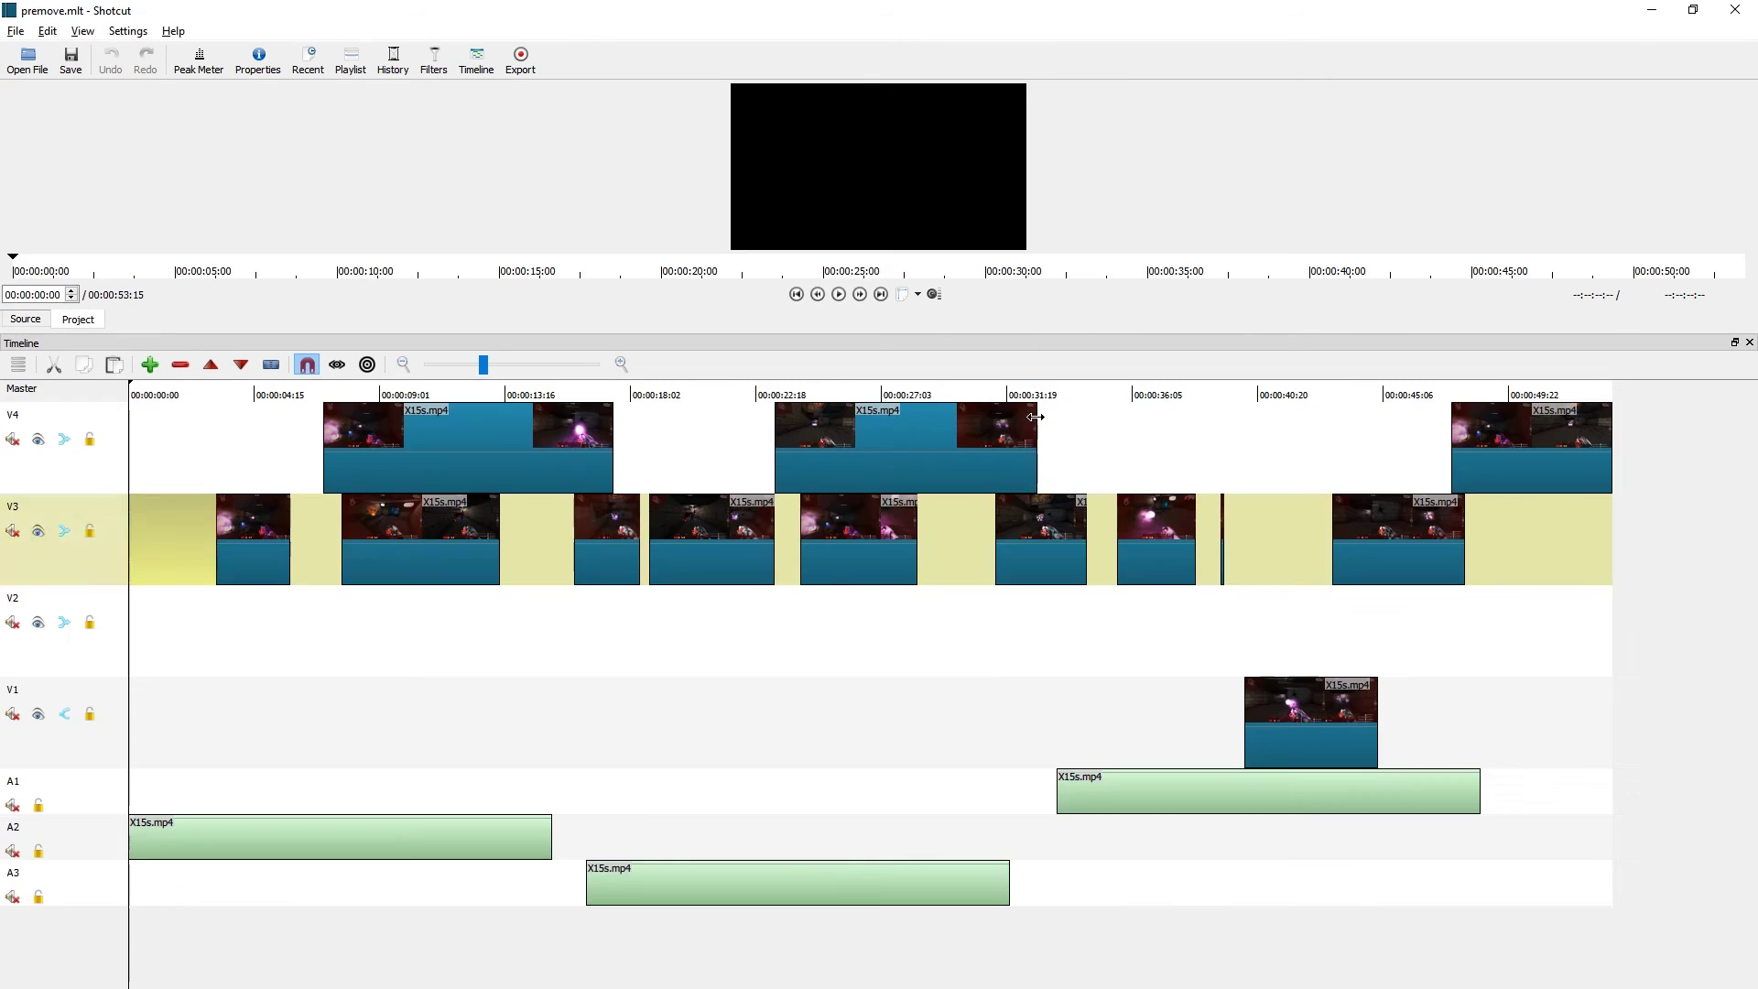
pyautogui.hotkey('alt', 'Tab')
pyautogui.click(930, 866)
pyautogui.moveTo(1078, 227); pyautogui.dragTo(1123, 184)
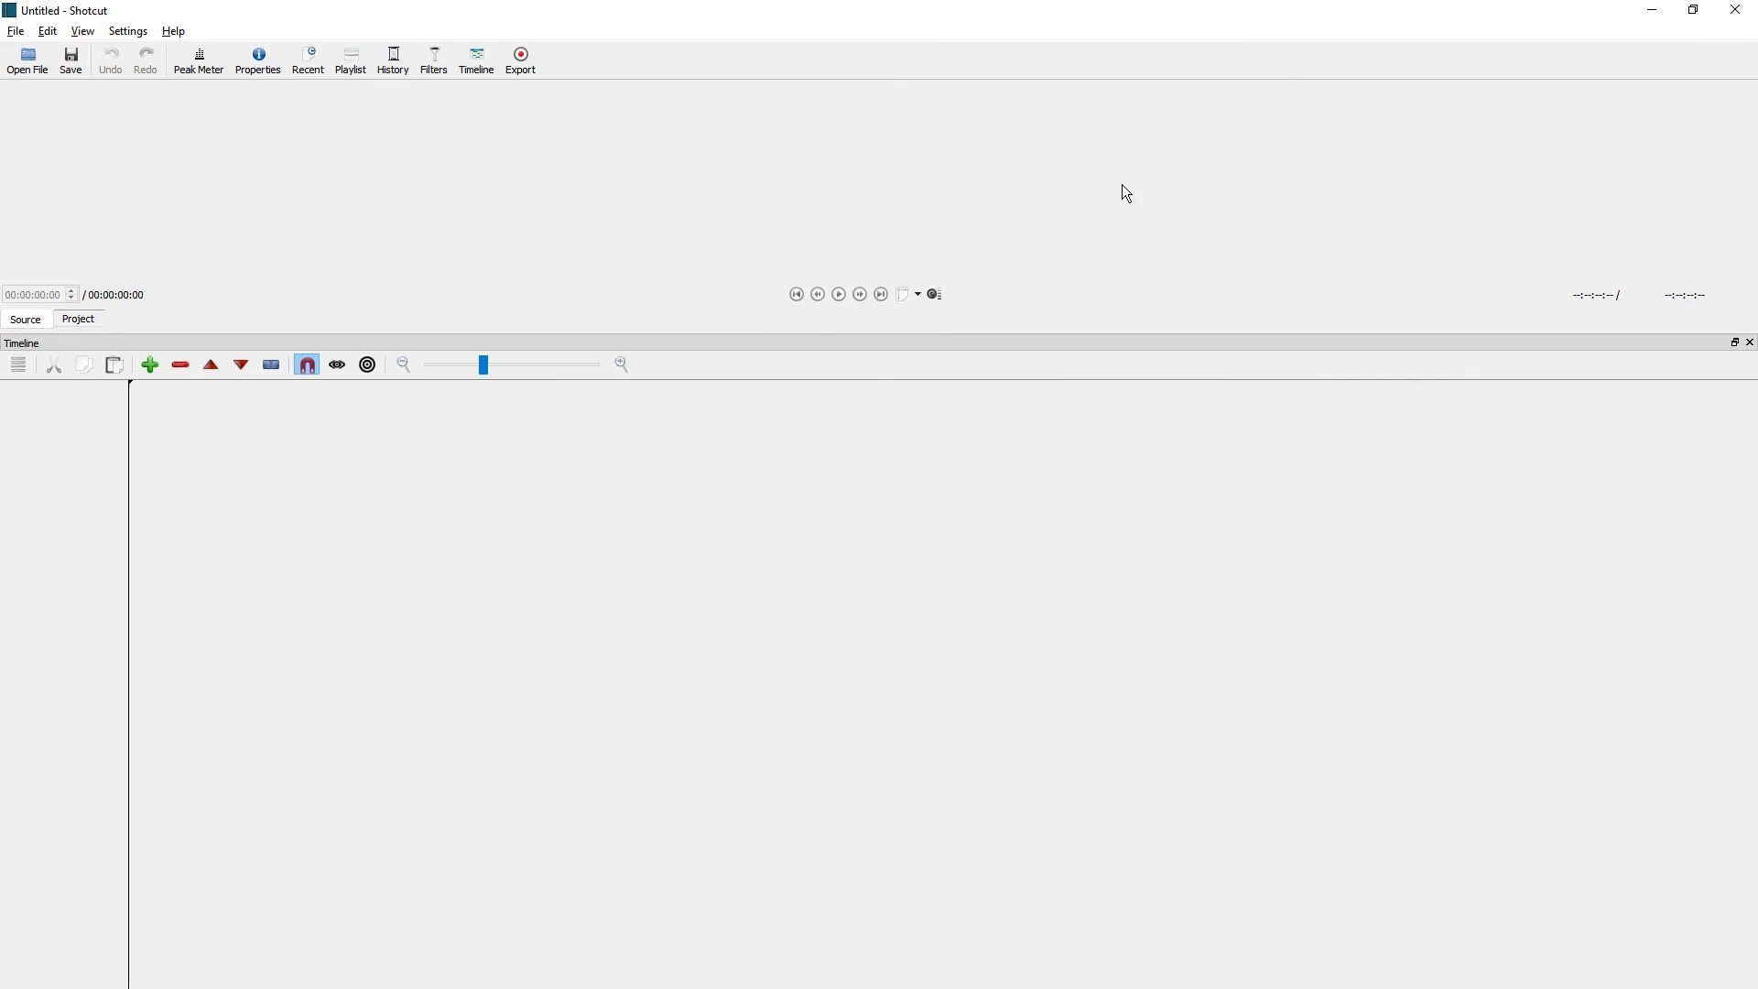
pyautogui.hotkey('alt', 'Tab')
pyautogui.moveTo(1054, 865); pyautogui.dragTo(1195, 166)
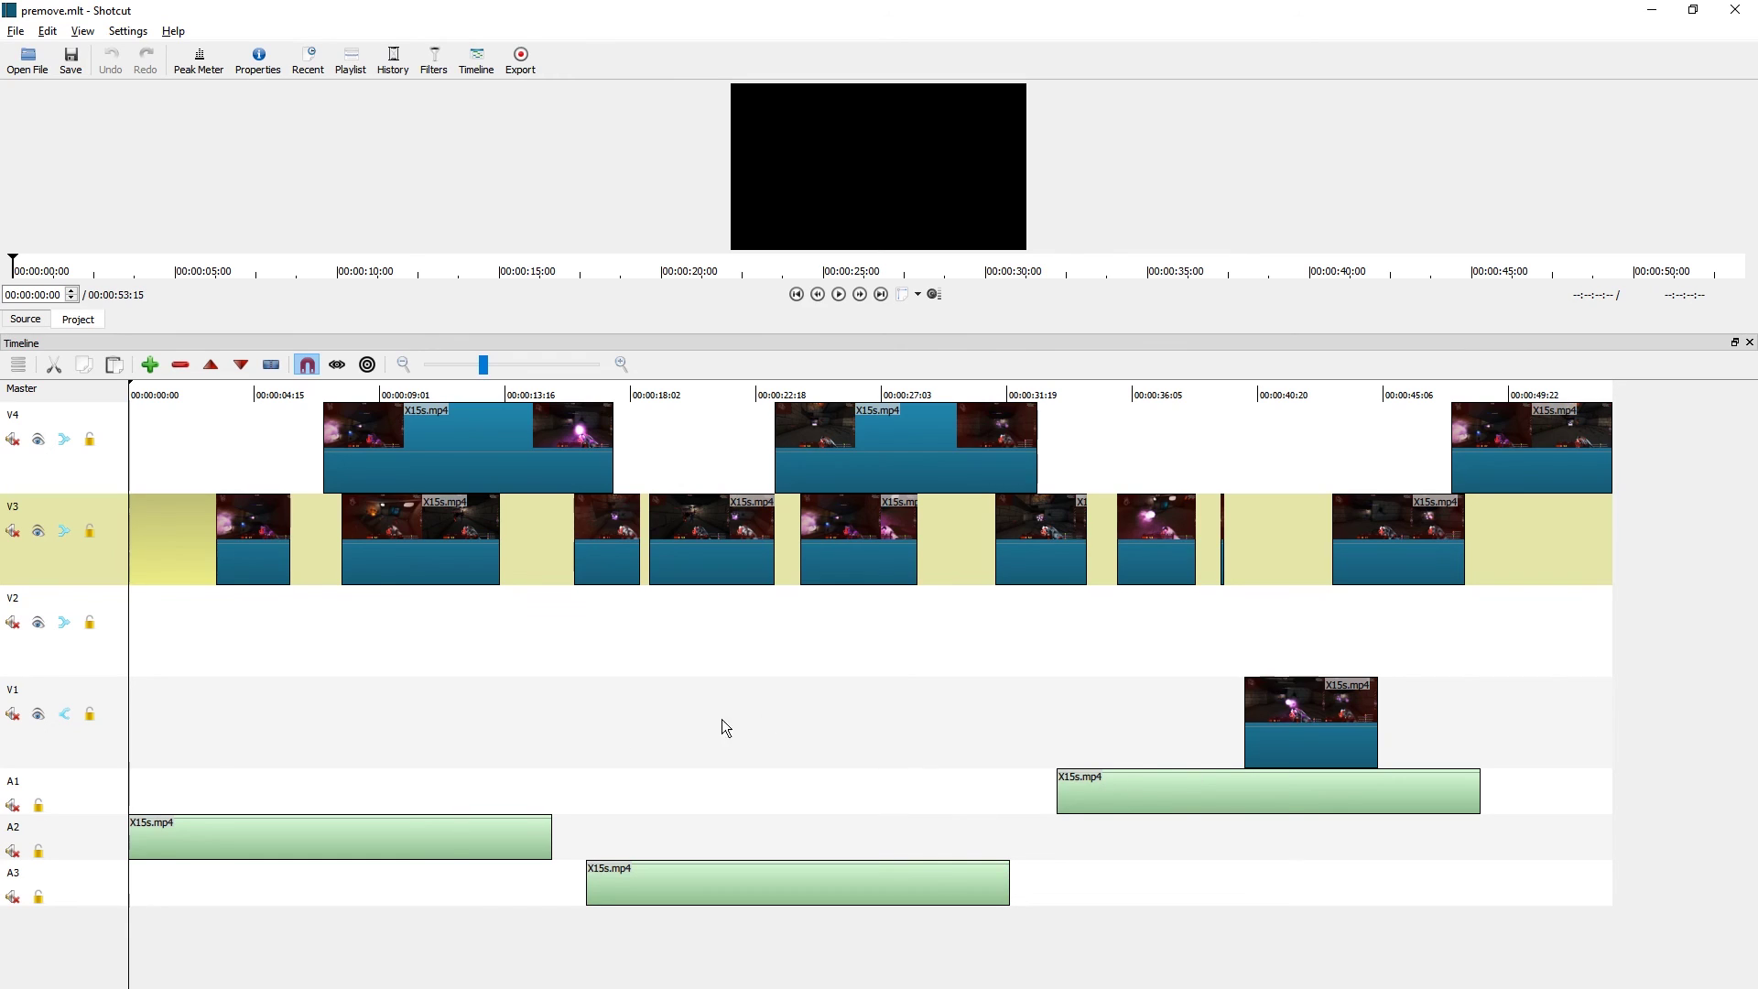
pyautogui.hotkey('alt', 'Tab')
pyautogui.moveTo(961, 879); pyautogui.dragTo(1128, 165)
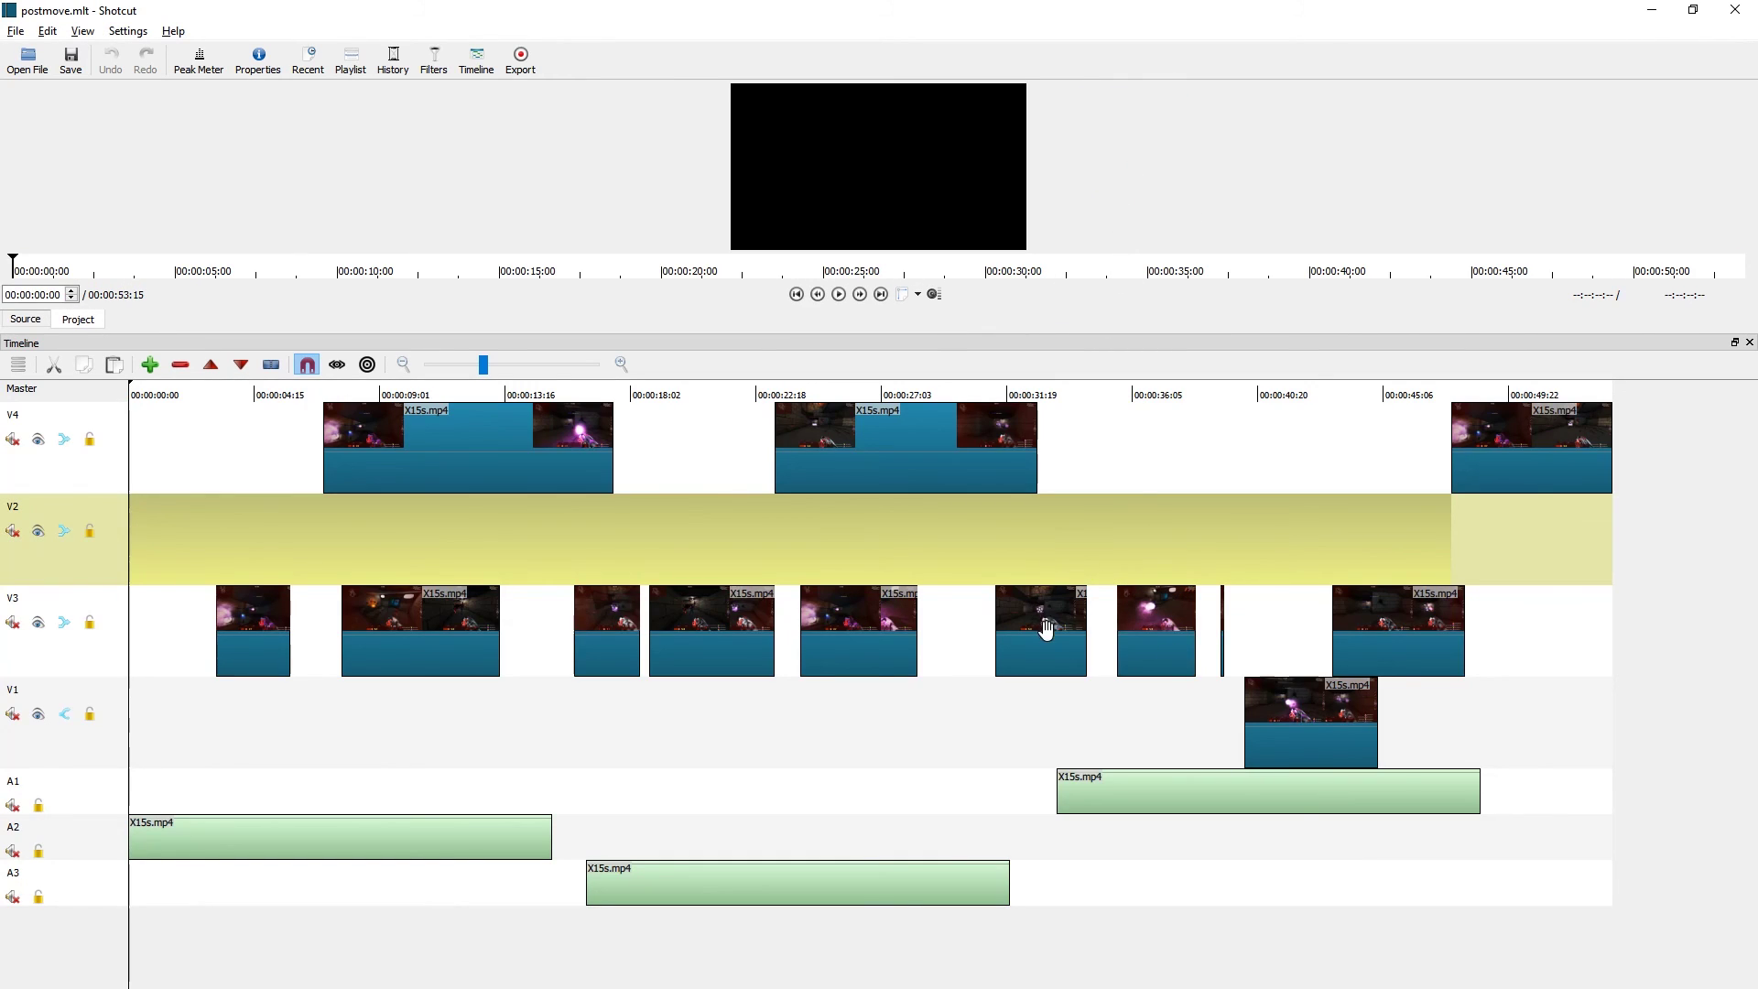
pyautogui.hotkey('alt', 'Tab')
pyautogui.moveTo(1063, 780); pyautogui.dragTo(1210, 123)
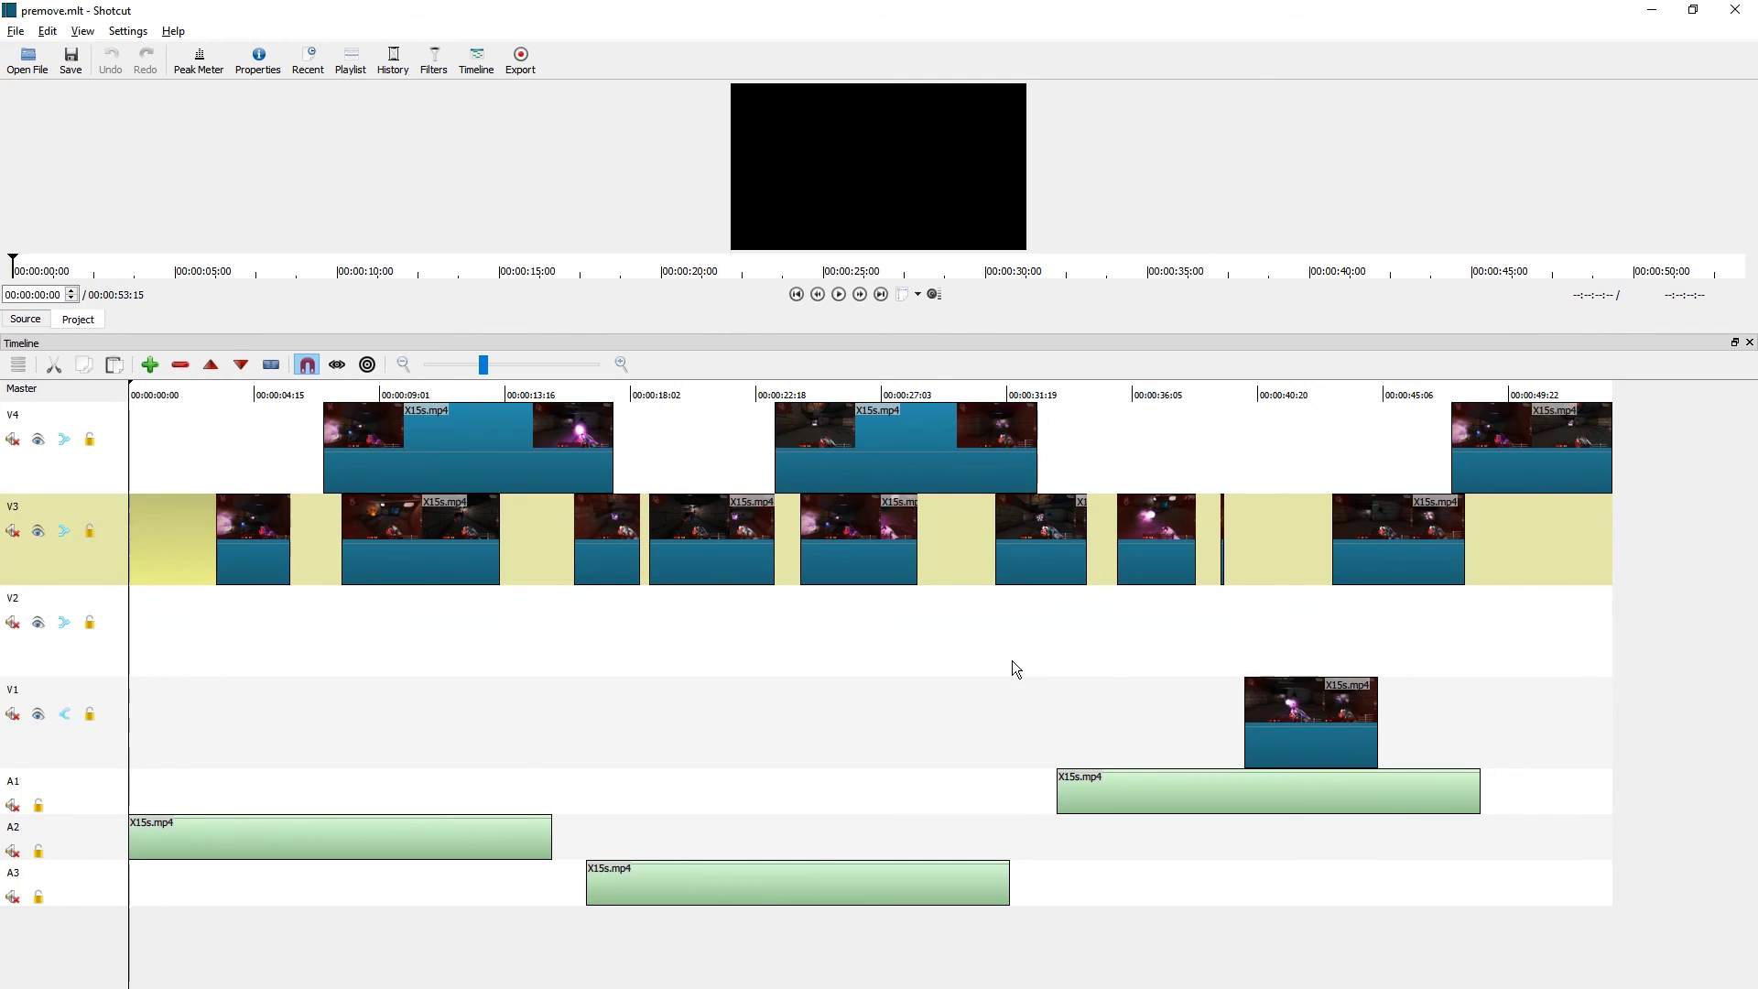
pyautogui.hotkey('alt', 'Tab')
pyautogui.moveTo(948, 864); pyautogui.dragTo(1173, 141)
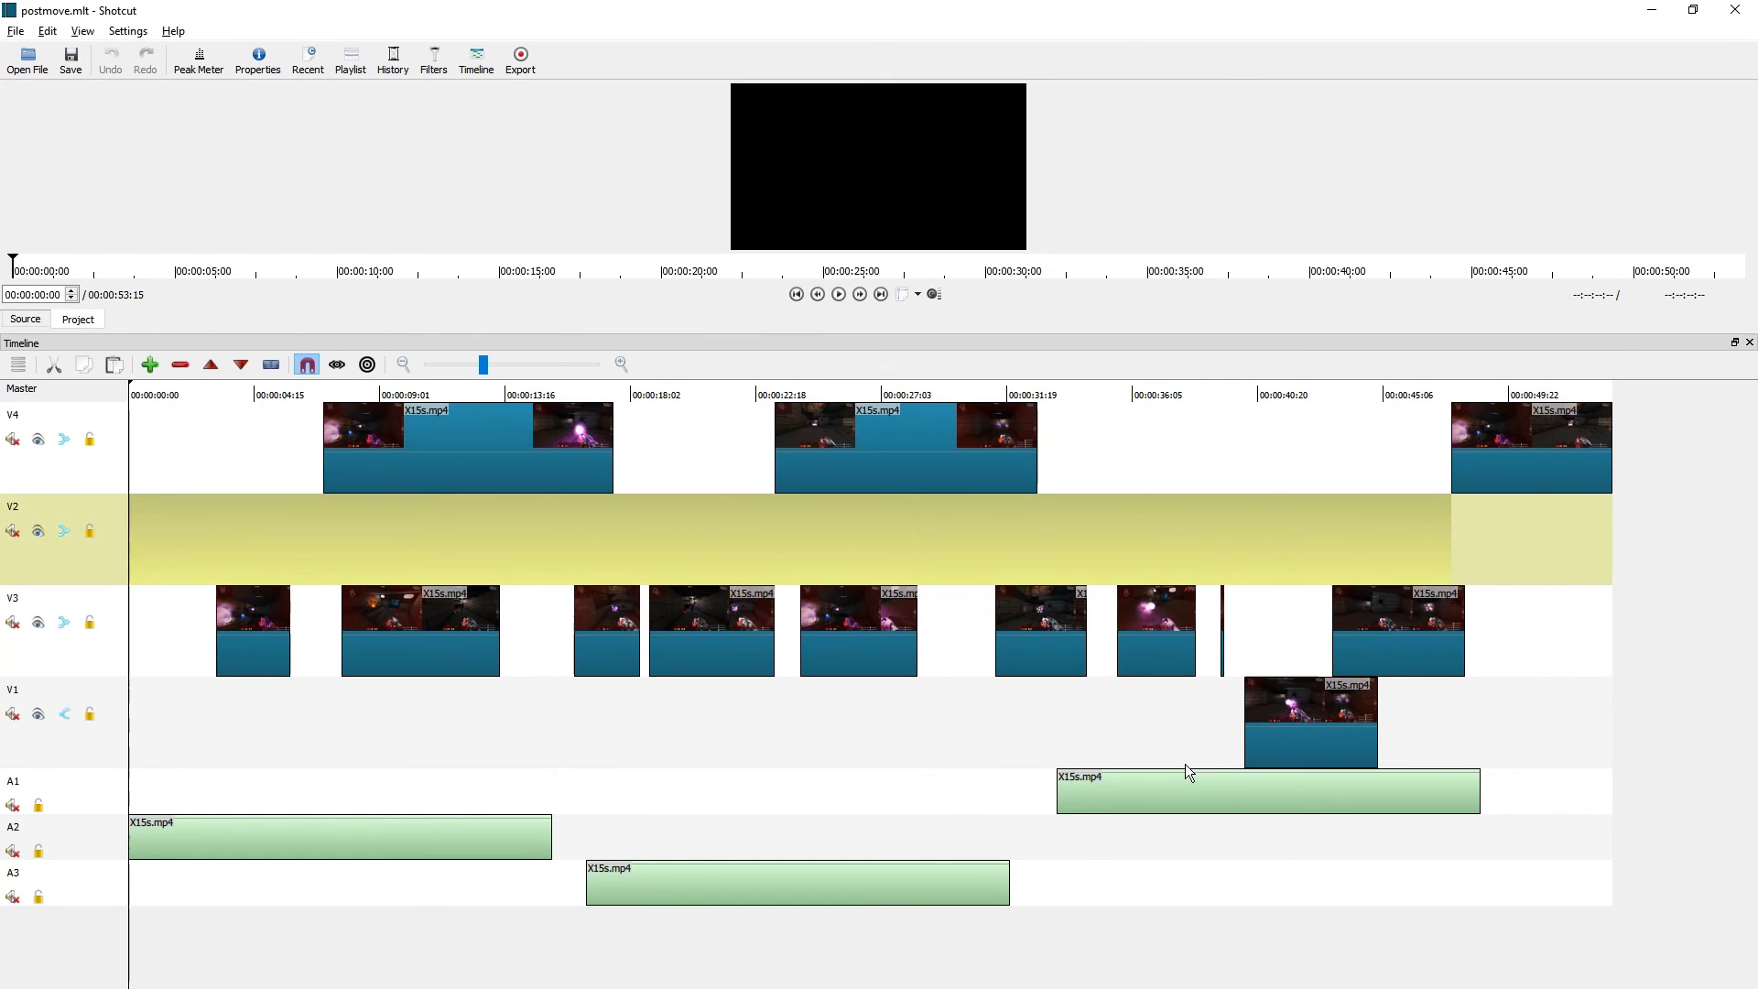
pyautogui.hotkey('alt', 'Tab')
pyautogui.moveTo(1067, 848); pyautogui.dragTo(1081, 194)
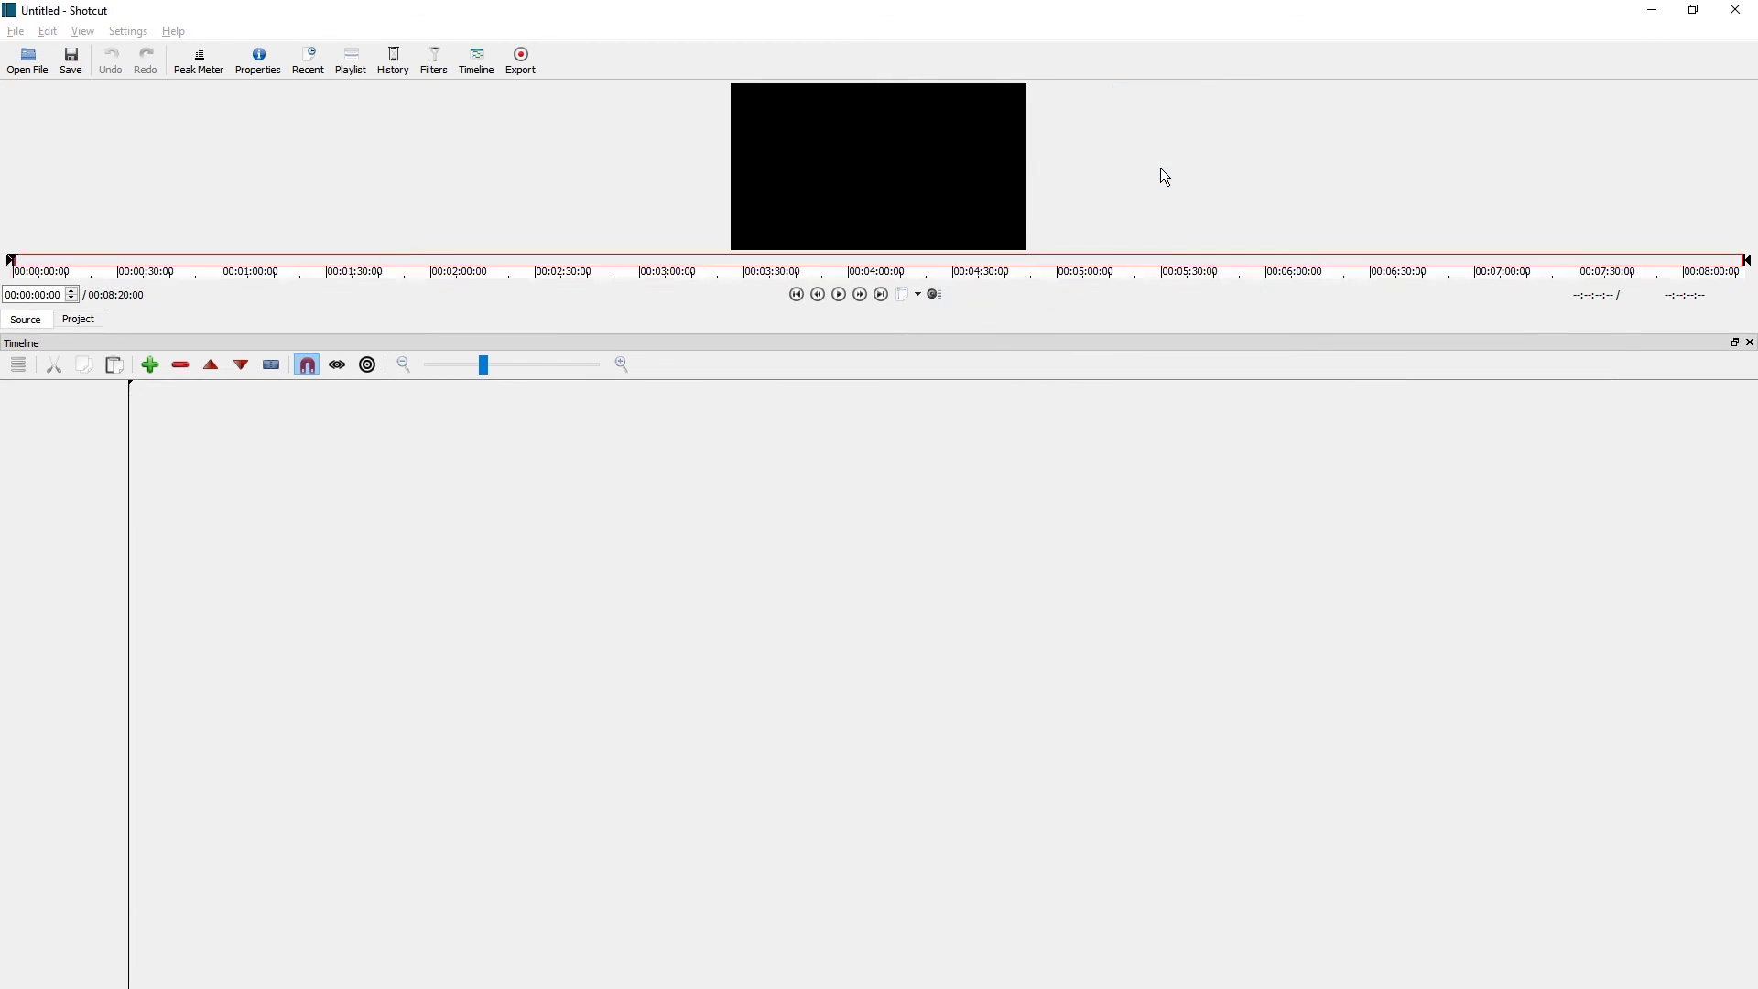
pyautogui.hotkey('alt', 'Tab')
pyautogui.moveTo(948, 865); pyautogui.dragTo(1178, 161)
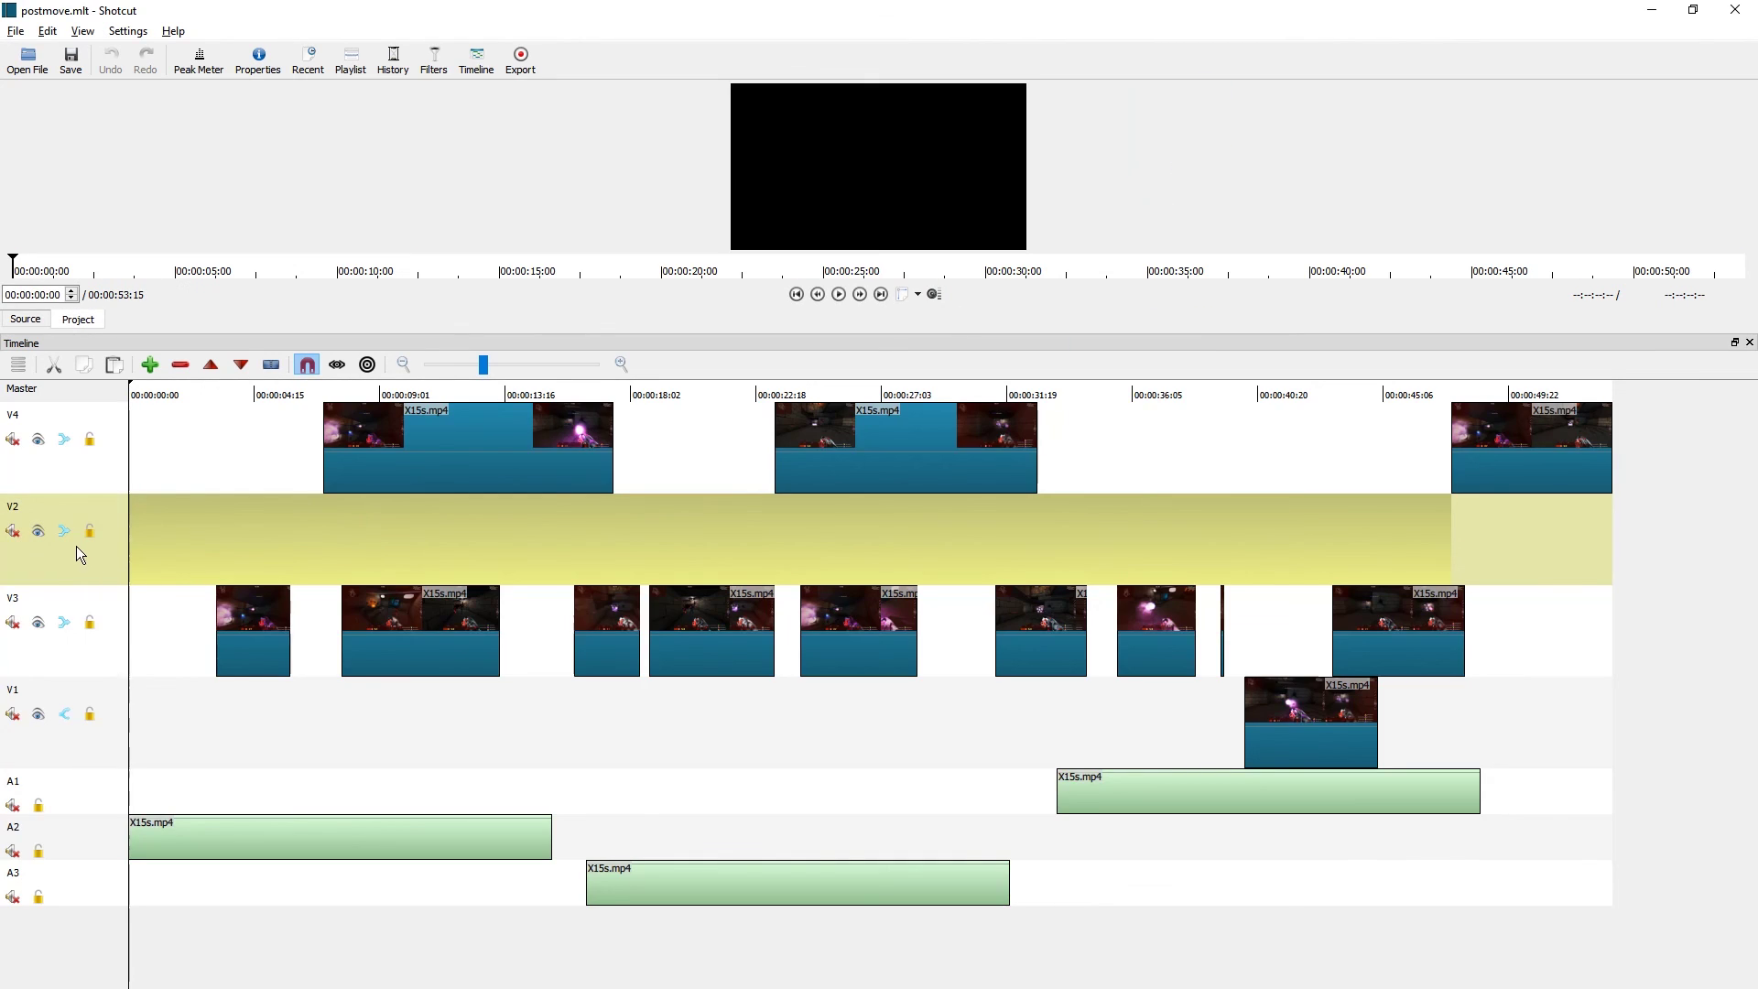